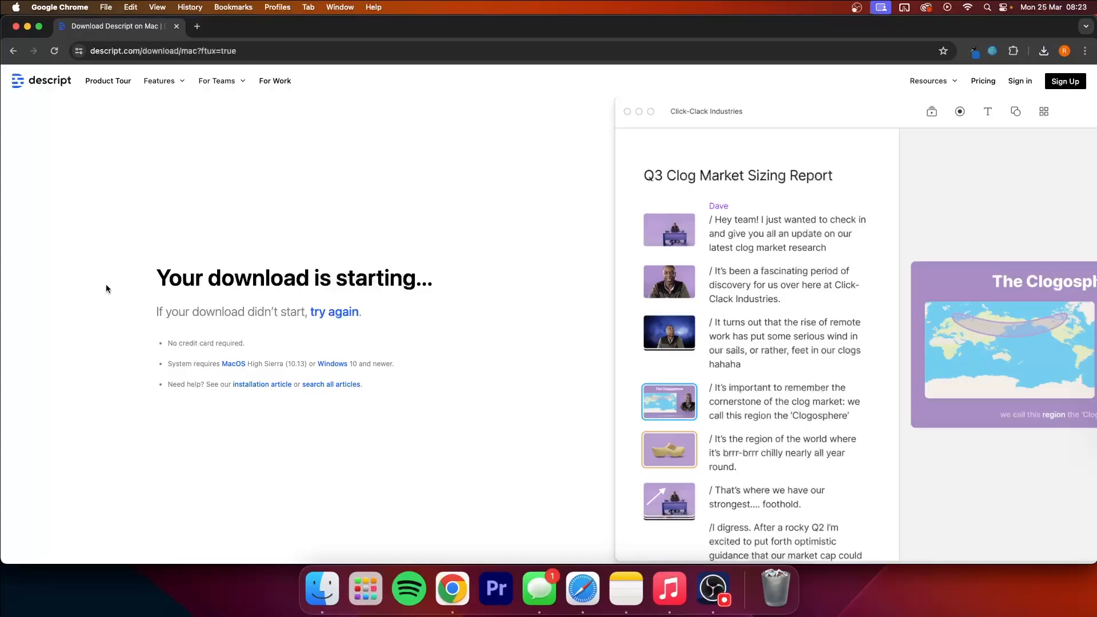
drag(163, 276, 384, 278)
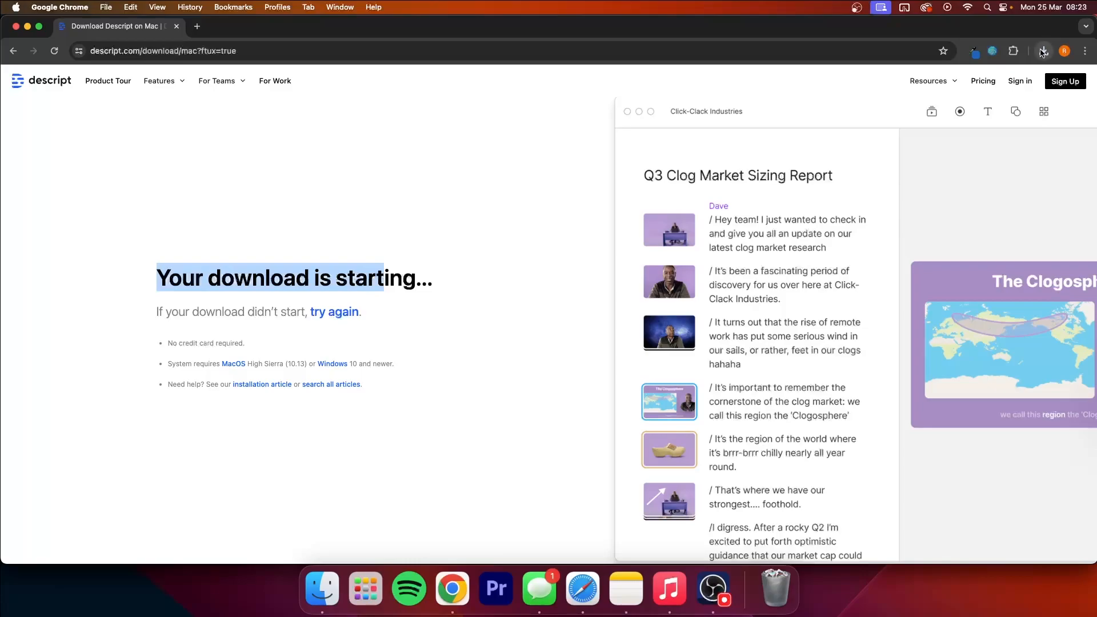
click(486, 293)
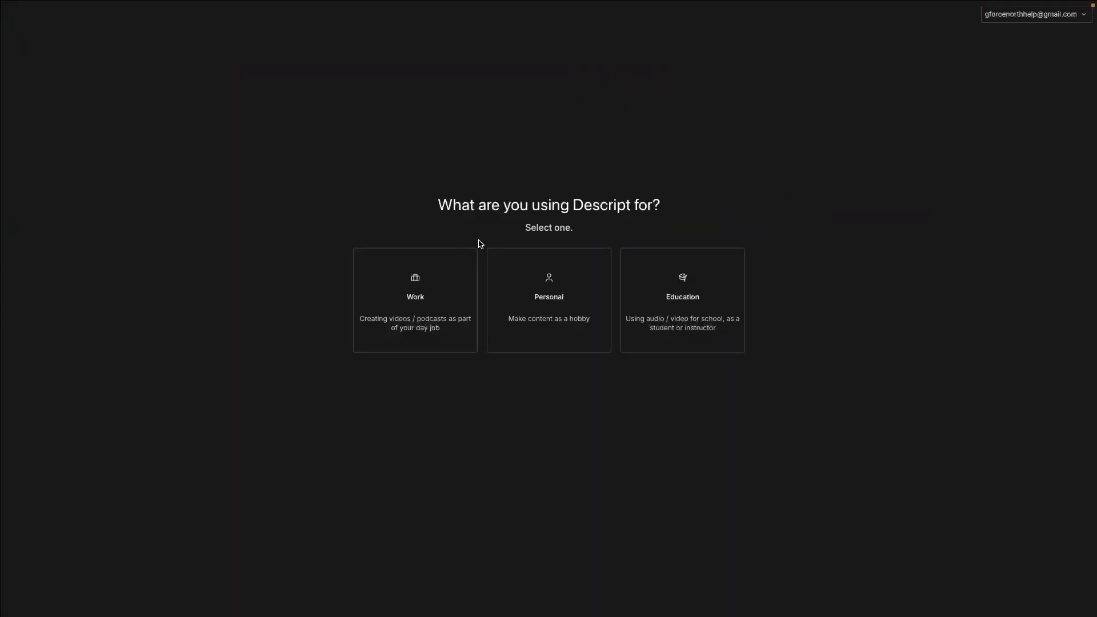
Step: Choose Personal as the purpose for using Descript and create a new video project
click(525, 297)
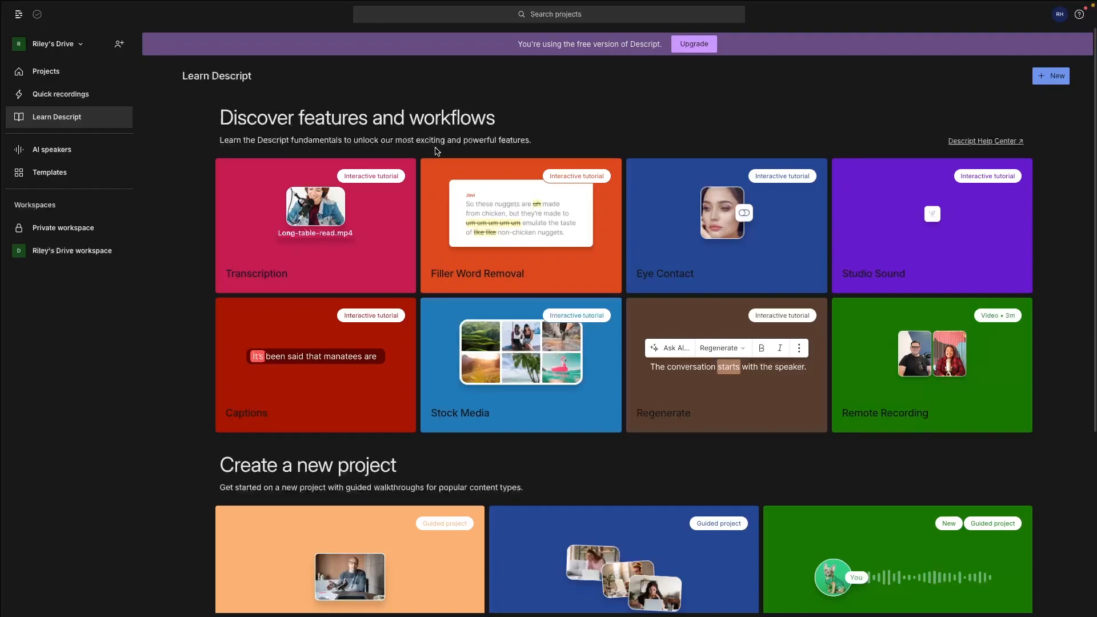
click(1051, 83)
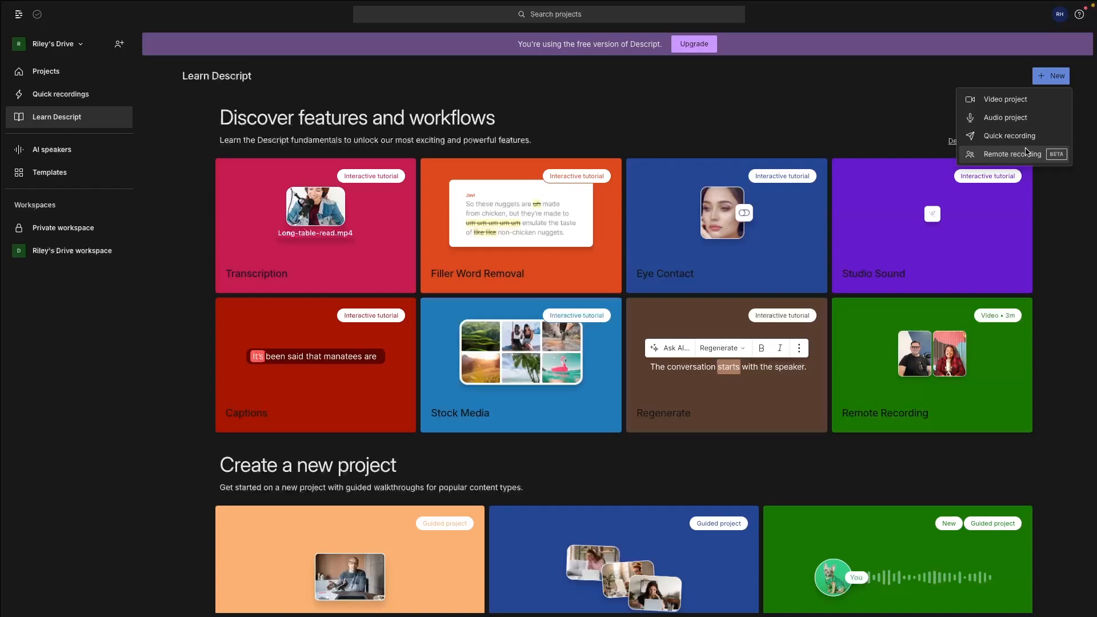
click(1005, 100)
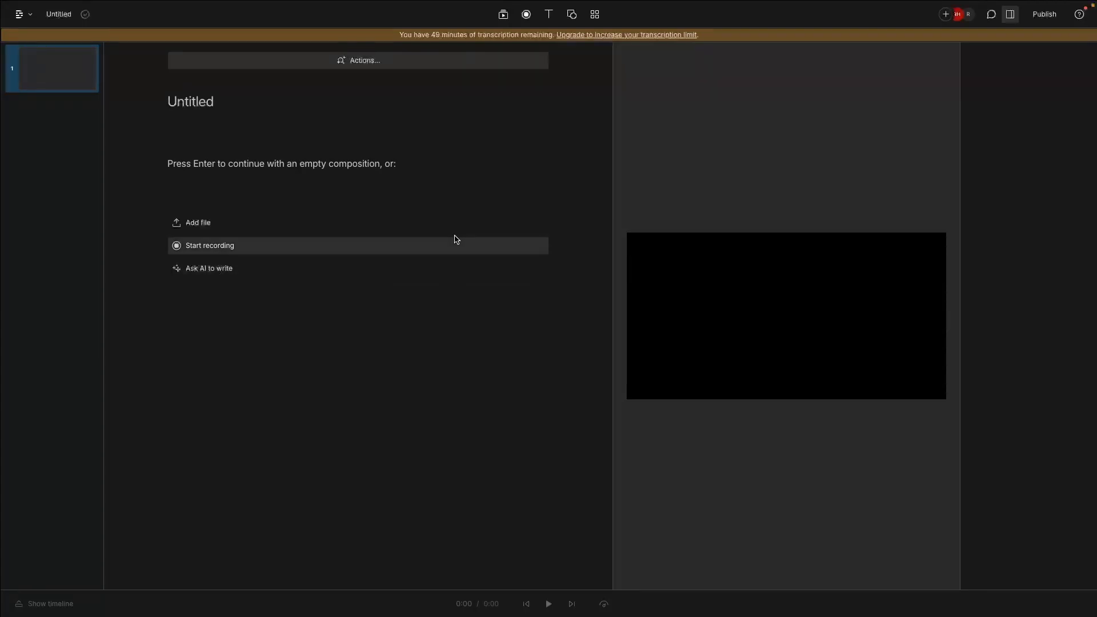
Step: Open the media library and look through the stock videos, checking which clips are available to free users
click(505, 19)
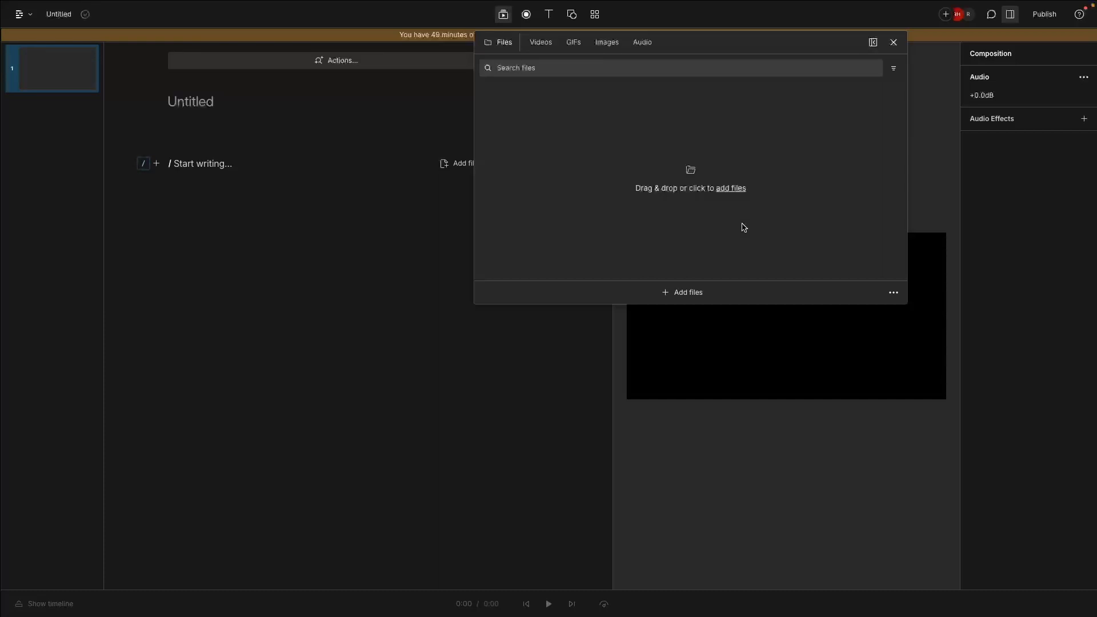
click(540, 42)
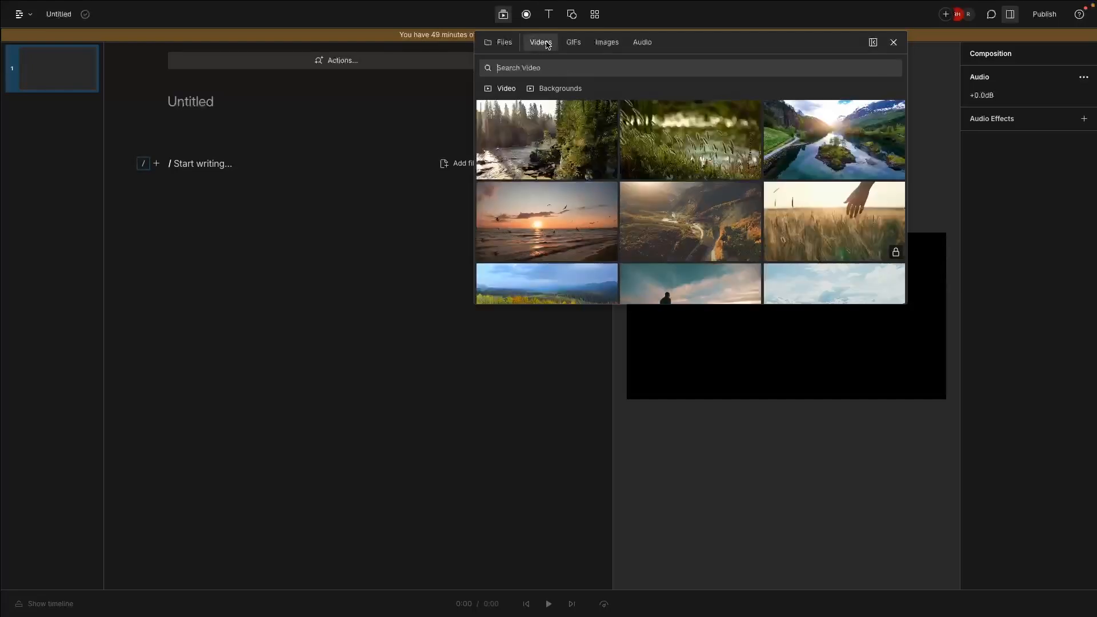
scroll(701, 161, down, 3)
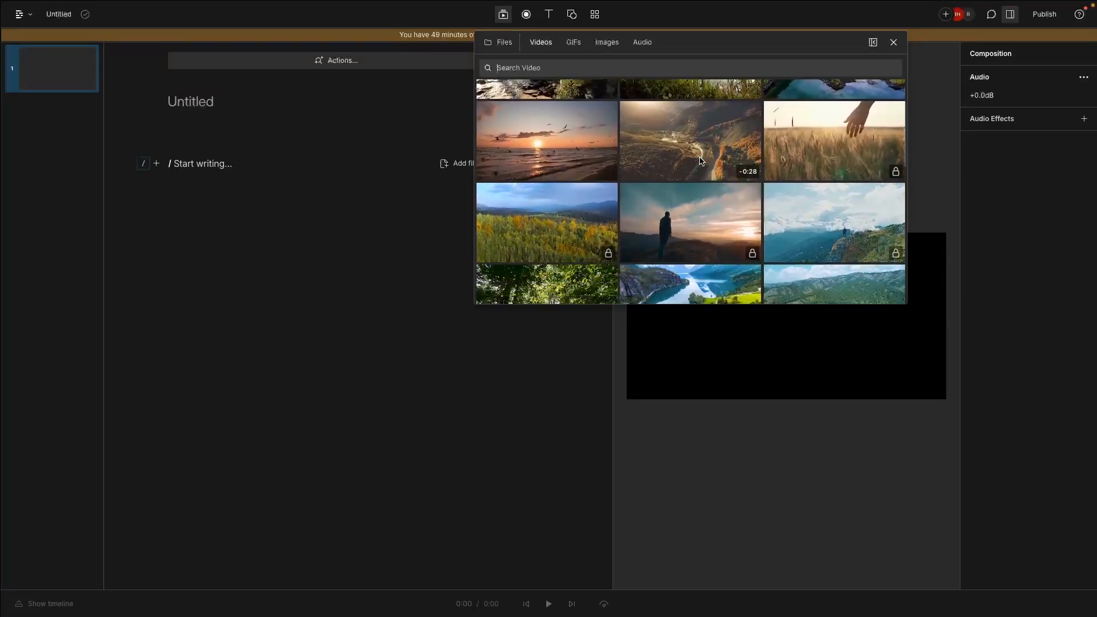
scroll(701, 160, down, 3)
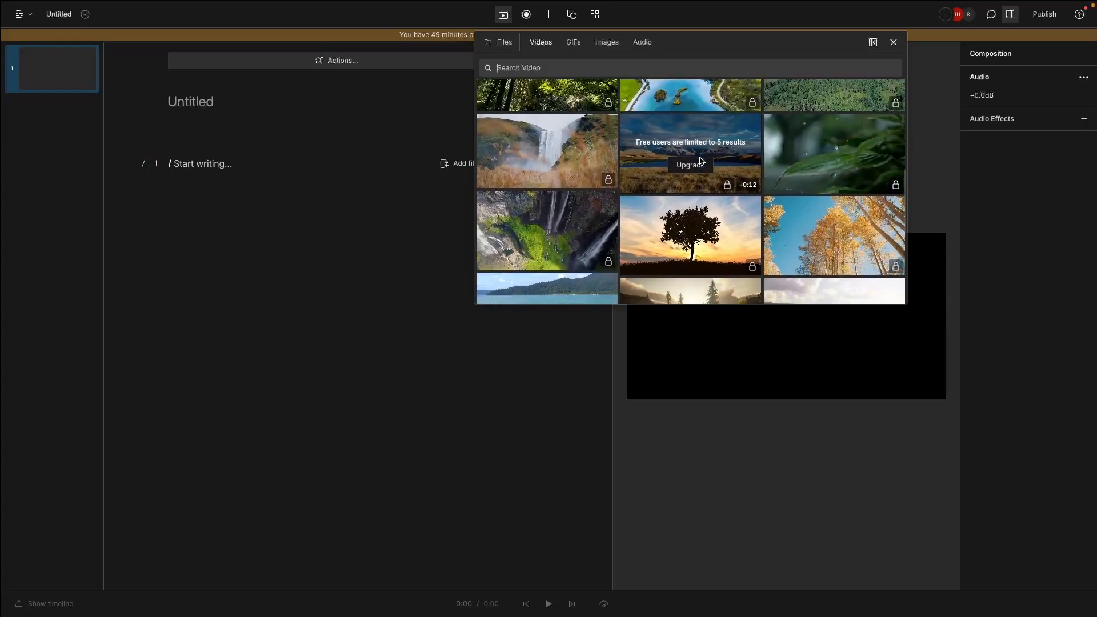
scroll(811, 171, up, 1)
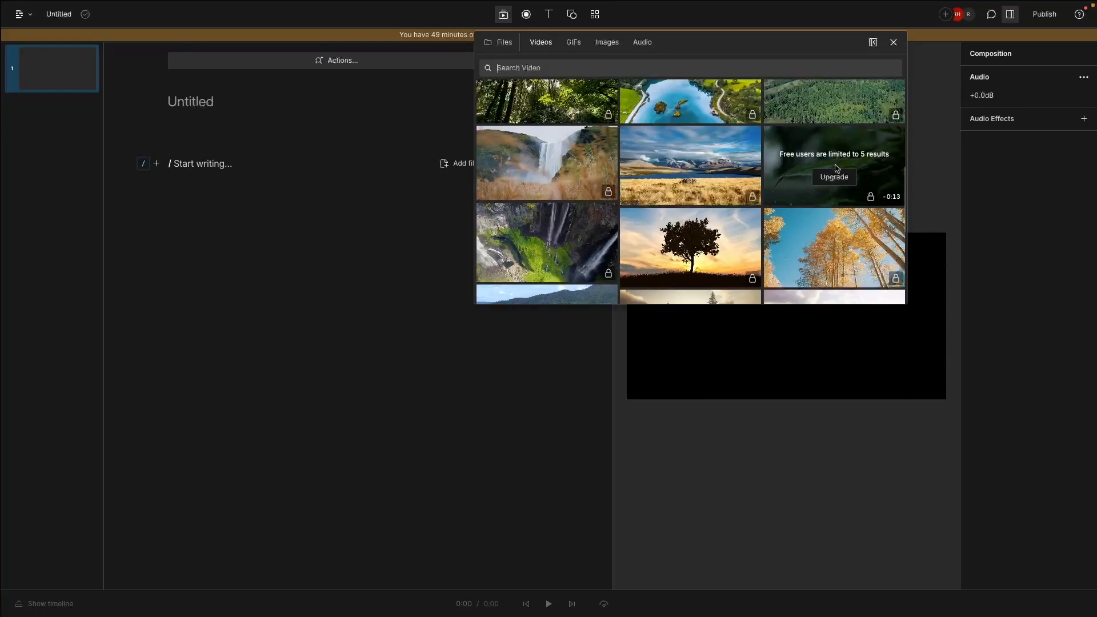
scroll(834, 175, up, 5)
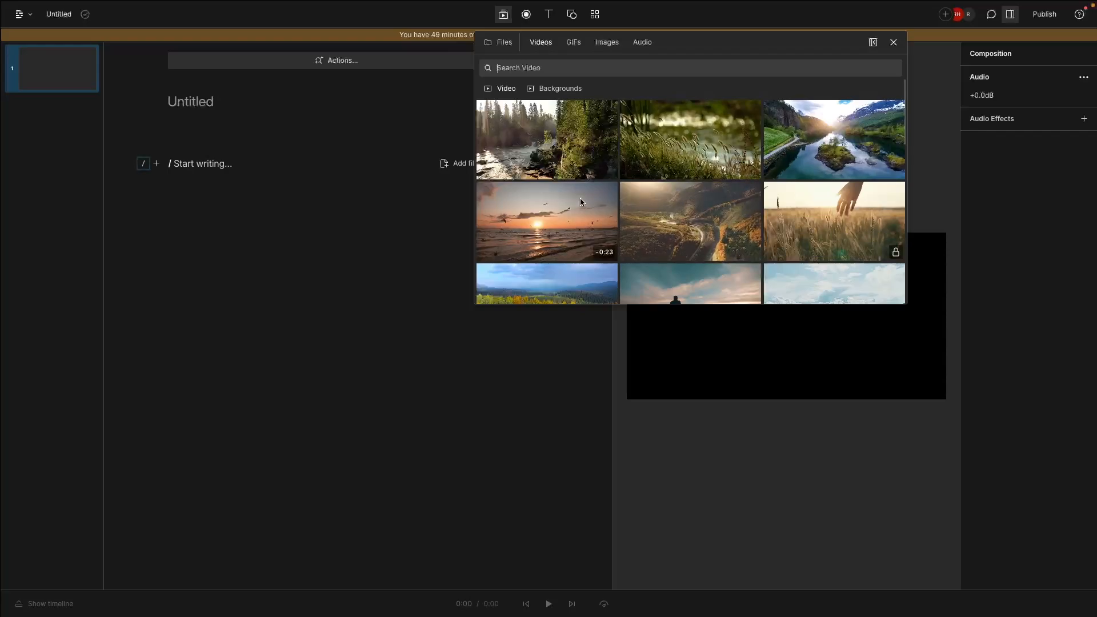
scroll(660, 215, down, 2)
scroll(828, 237, down, 2)
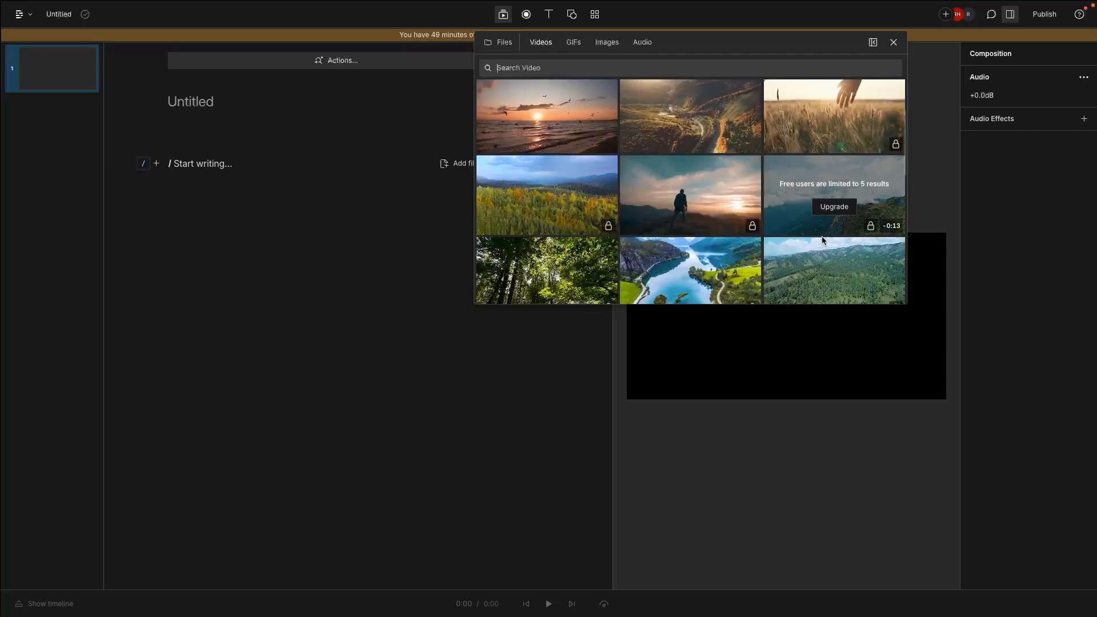
scroll(829, 238, down, 3)
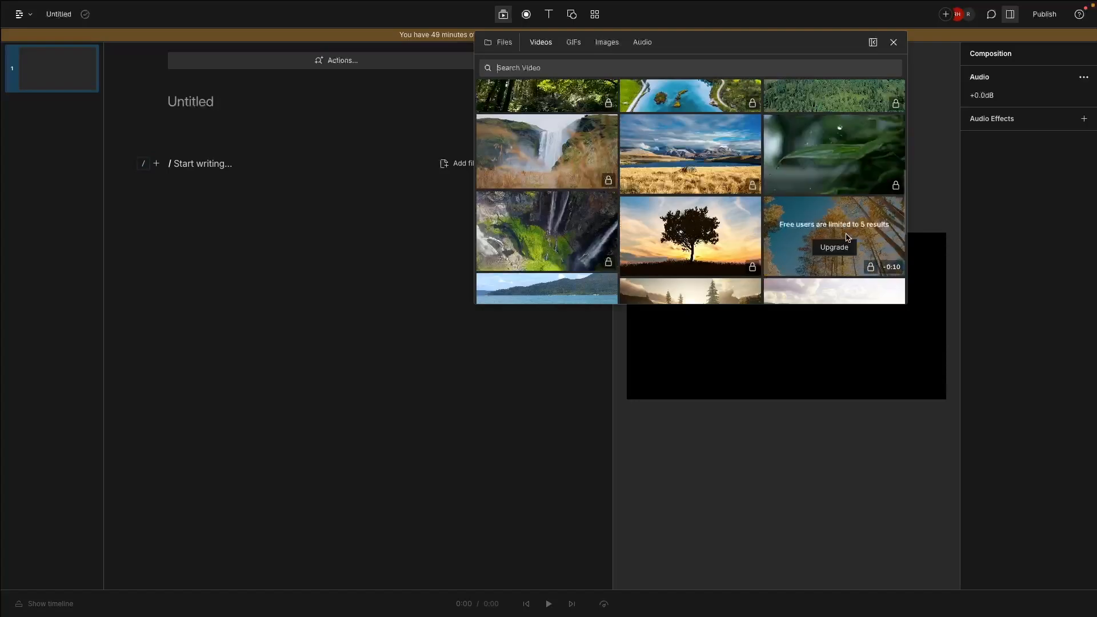
Step: Look through the GIPHY GIFs and the stock images in the media library
click(572, 45)
scroll(660, 123, down, 3)
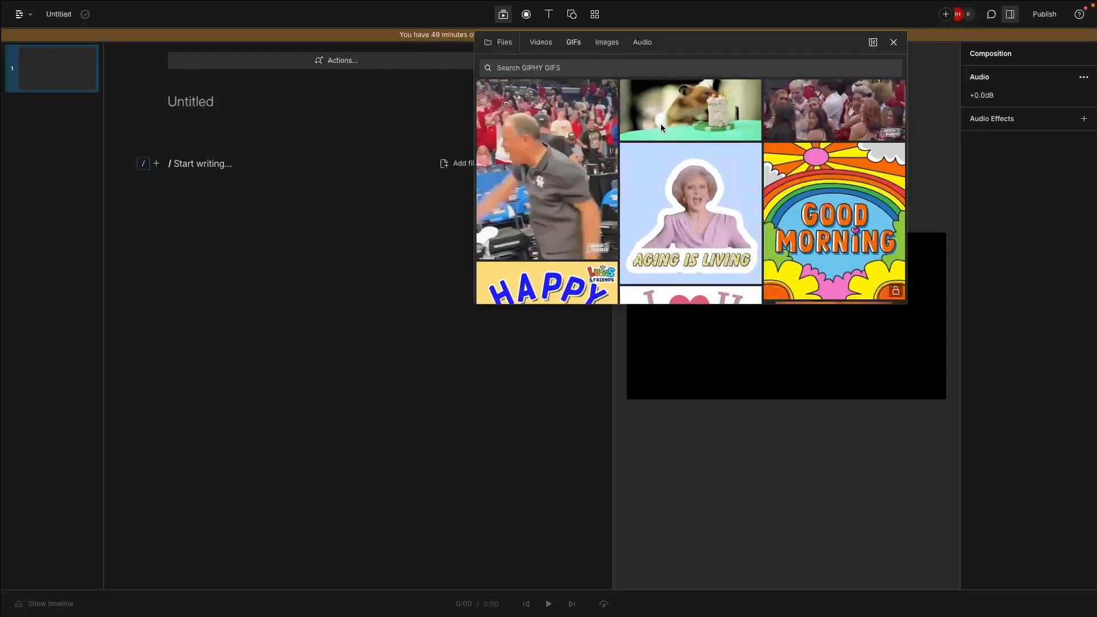
scroll(712, 173, down, 5)
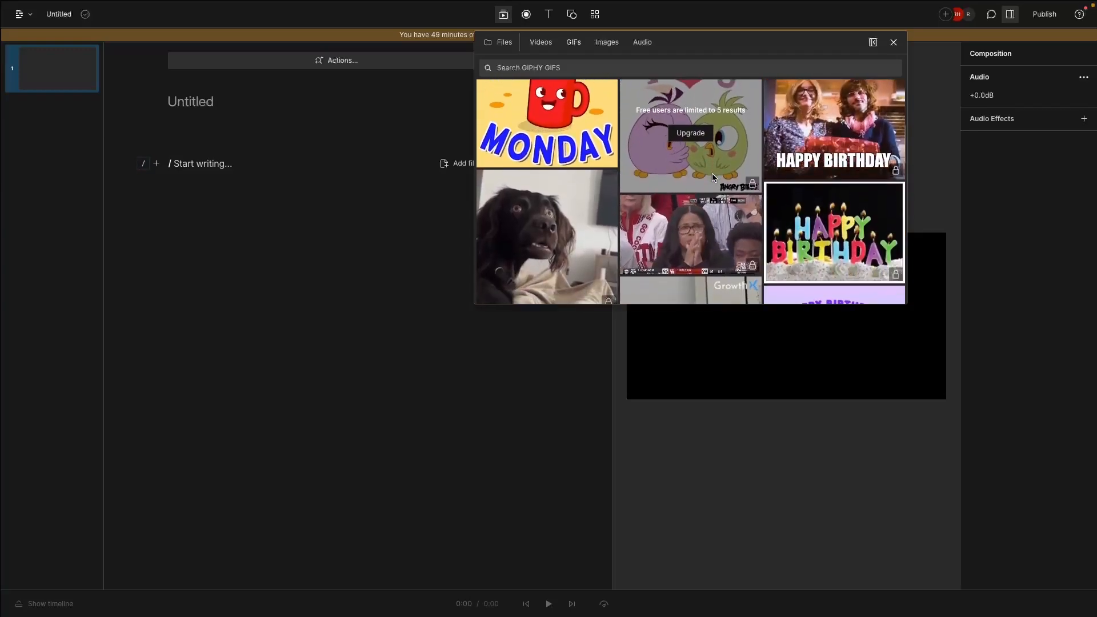
scroll(712, 173, down, 4)
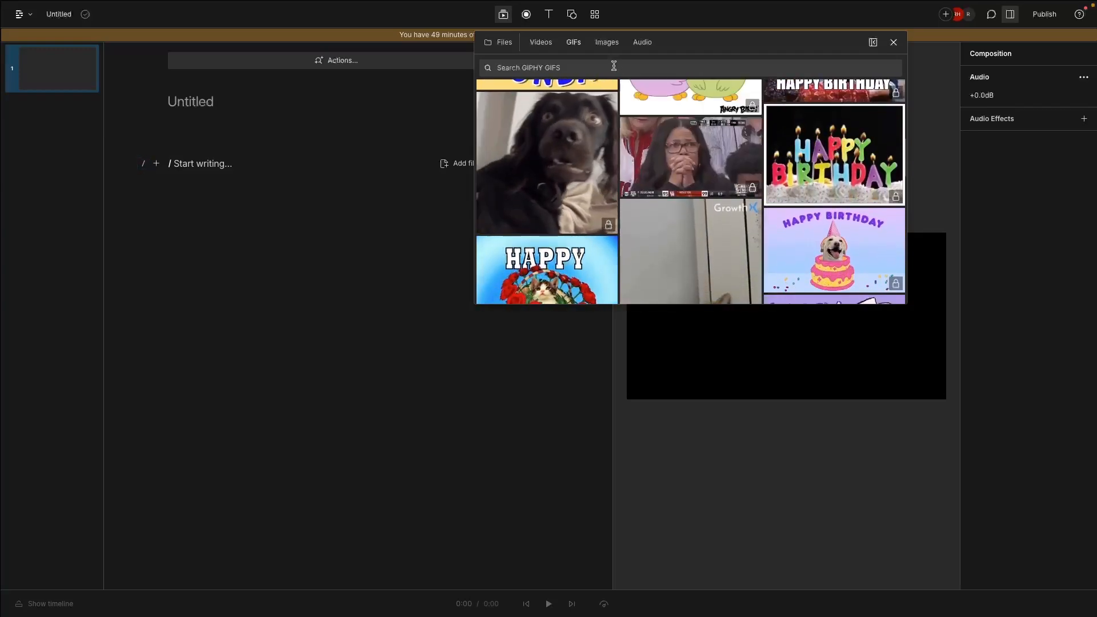
click(606, 42)
scroll(718, 174, down, 3)
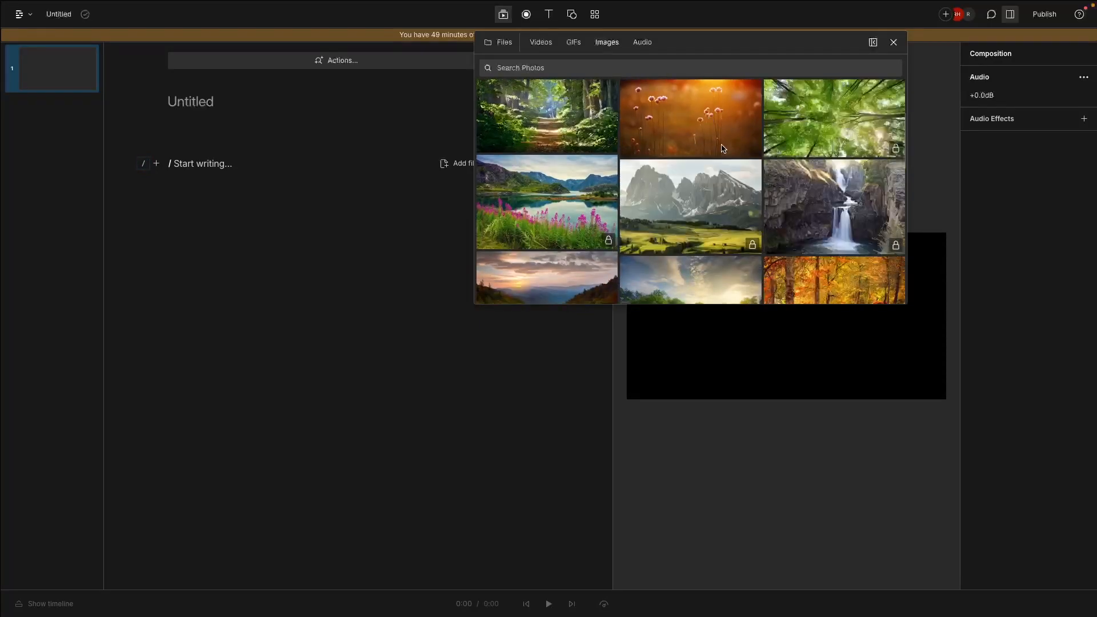
scroll(724, 149, up, 2)
Step: View the stock music and sound effects, and close the media library
click(642, 42)
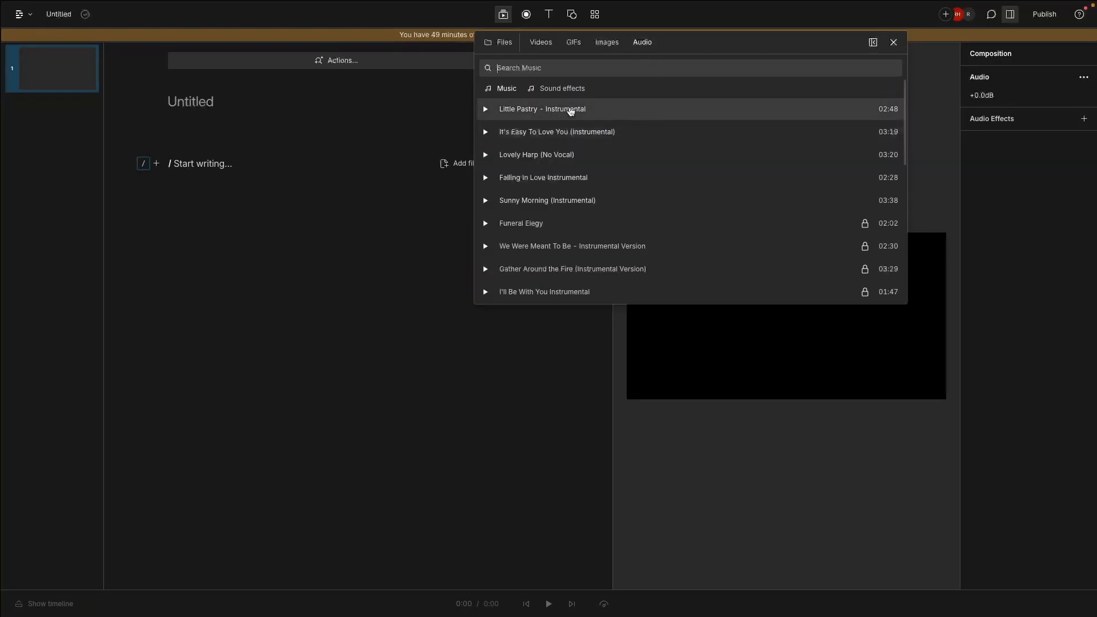
click(558, 88)
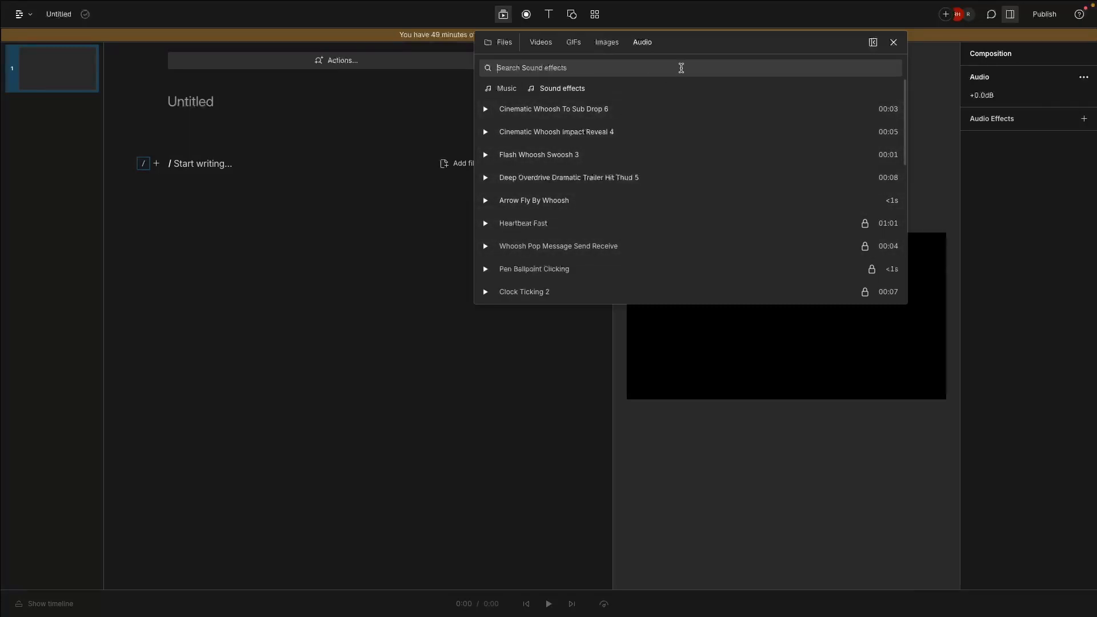
key(Escape)
Step: Review the recording options, the microphone selection and the recorder settings without changing them
click(527, 14)
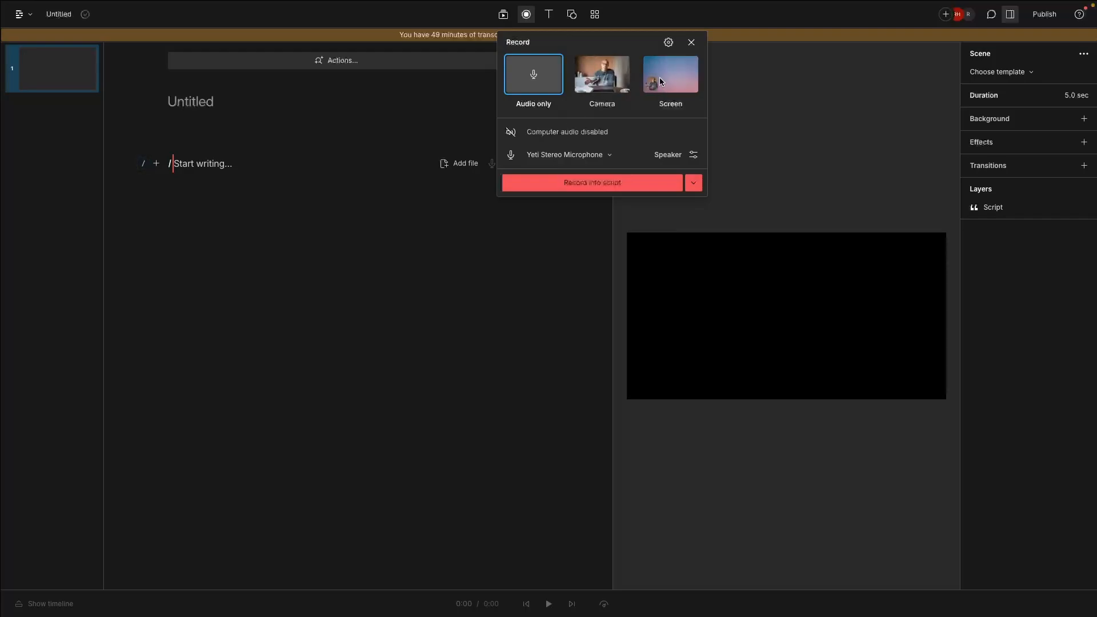
click(552, 159)
click(607, 157)
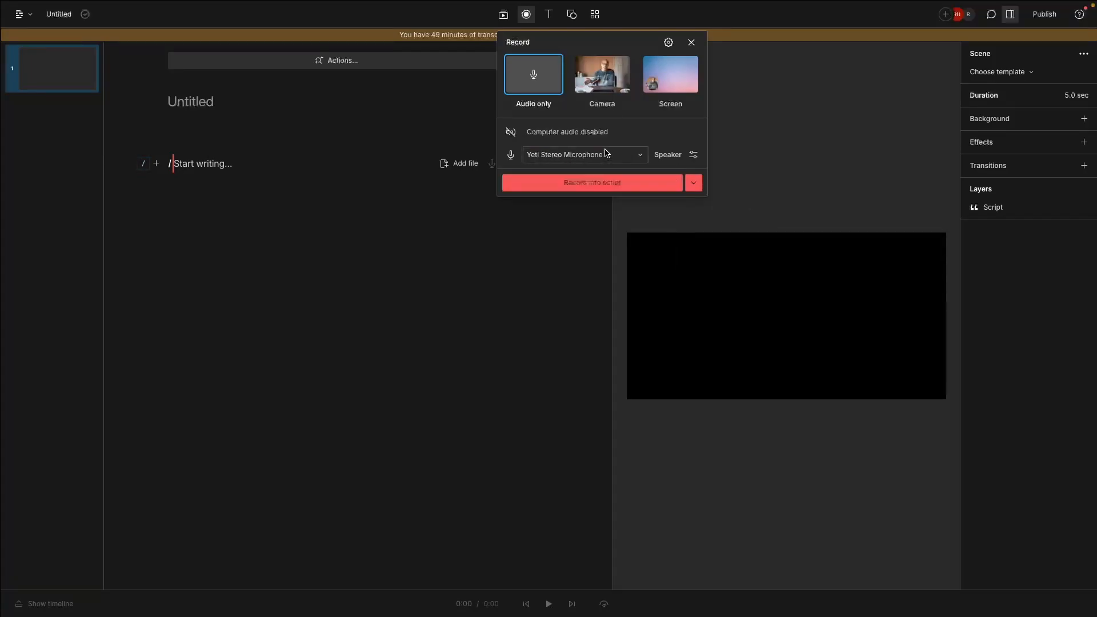
click(669, 42)
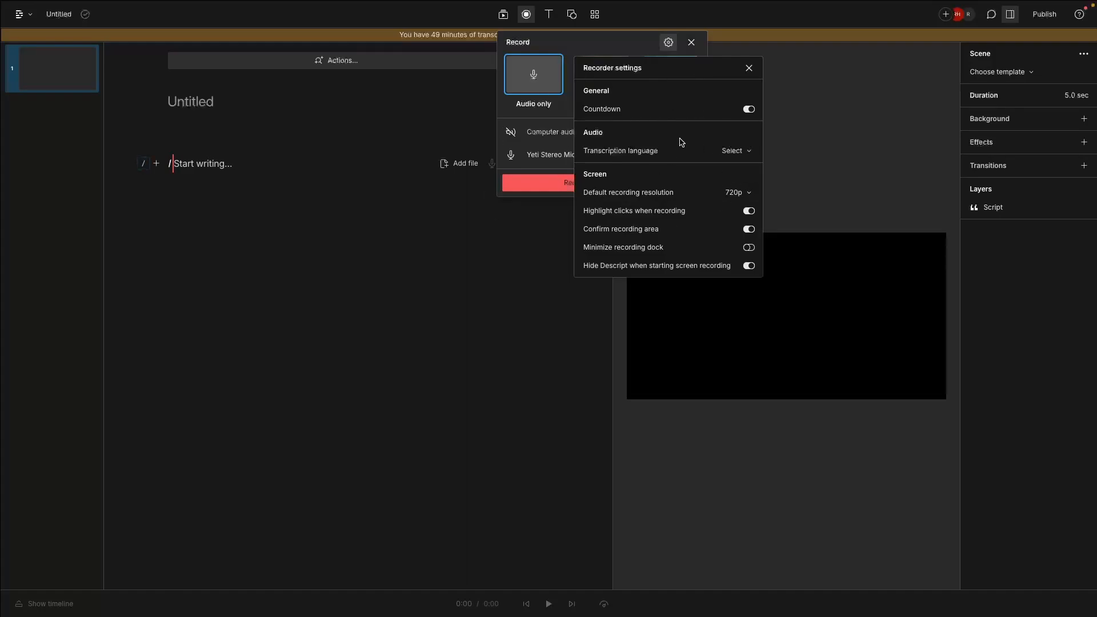
click(749, 68)
Step: View the text element types offered for the scene
click(549, 14)
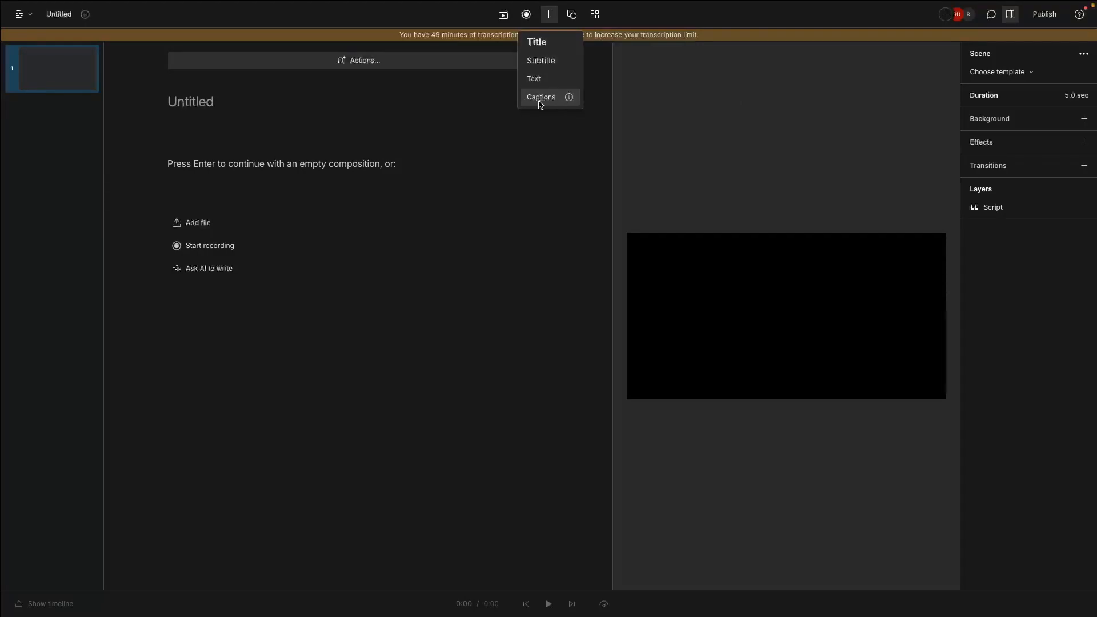
click(571, 17)
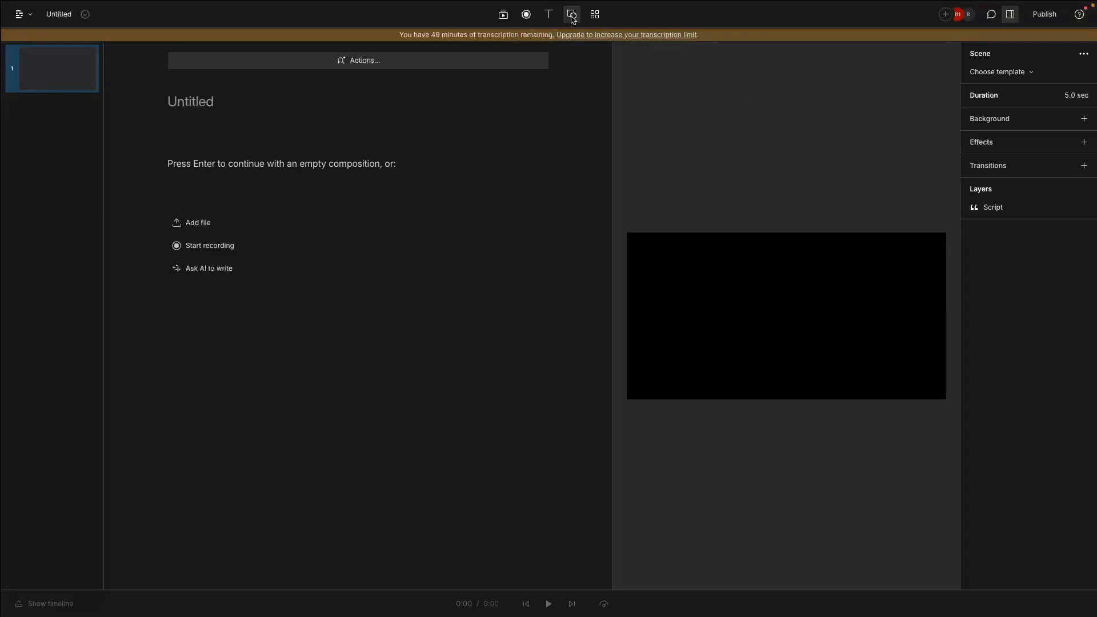
Step: Insert an arrow shape into the scene, move its tail up to the canvas's upper edge and shift the arrow down
click(572, 14)
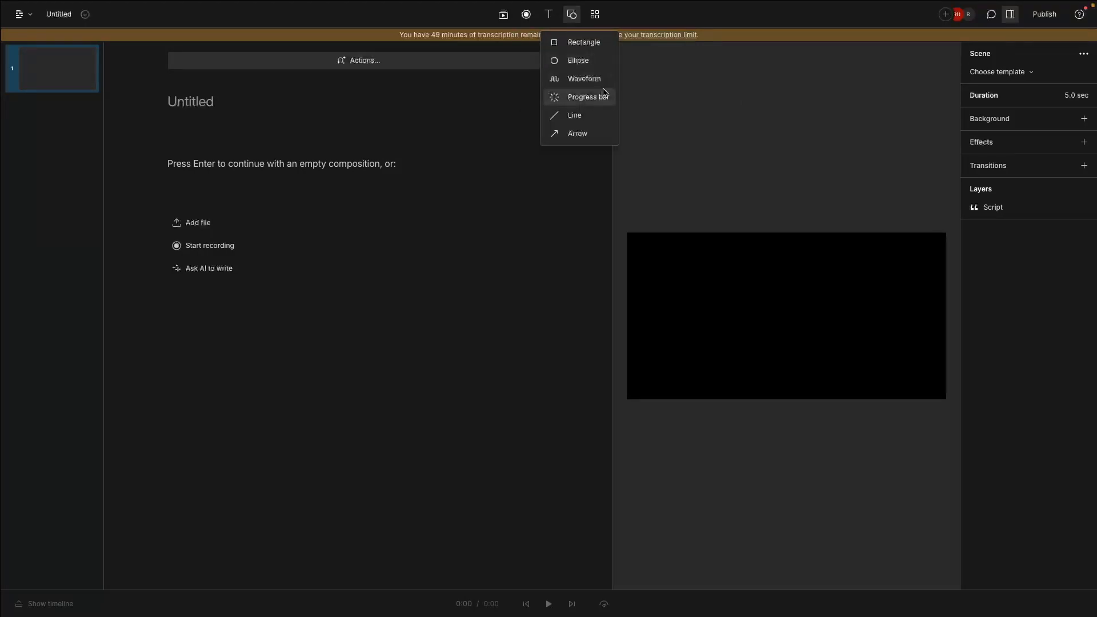
click(581, 136)
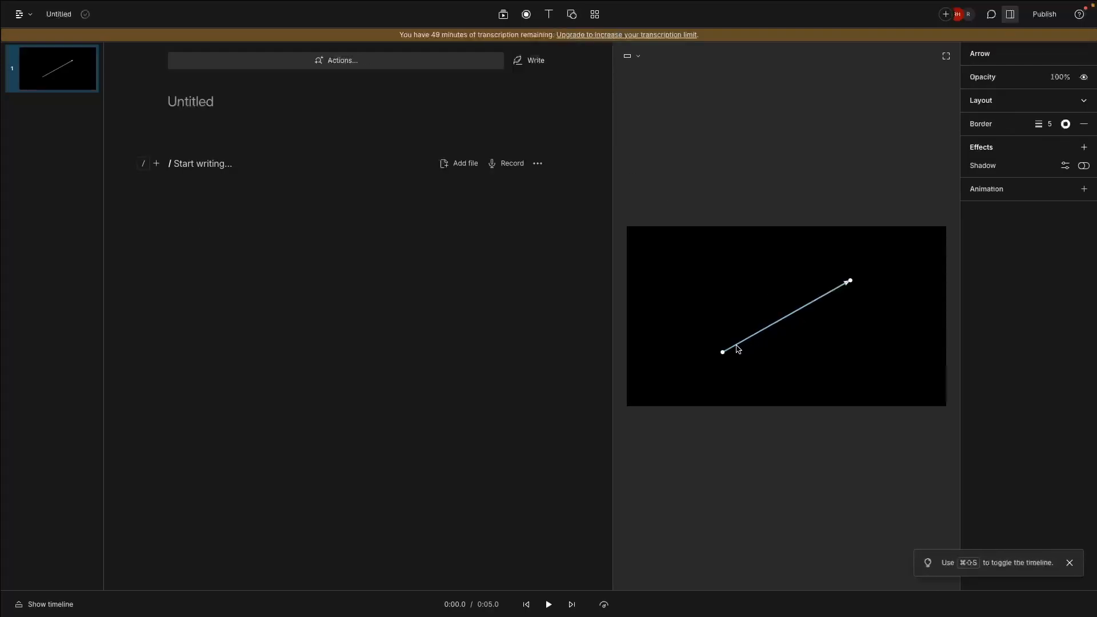
drag(723, 351, 710, 241)
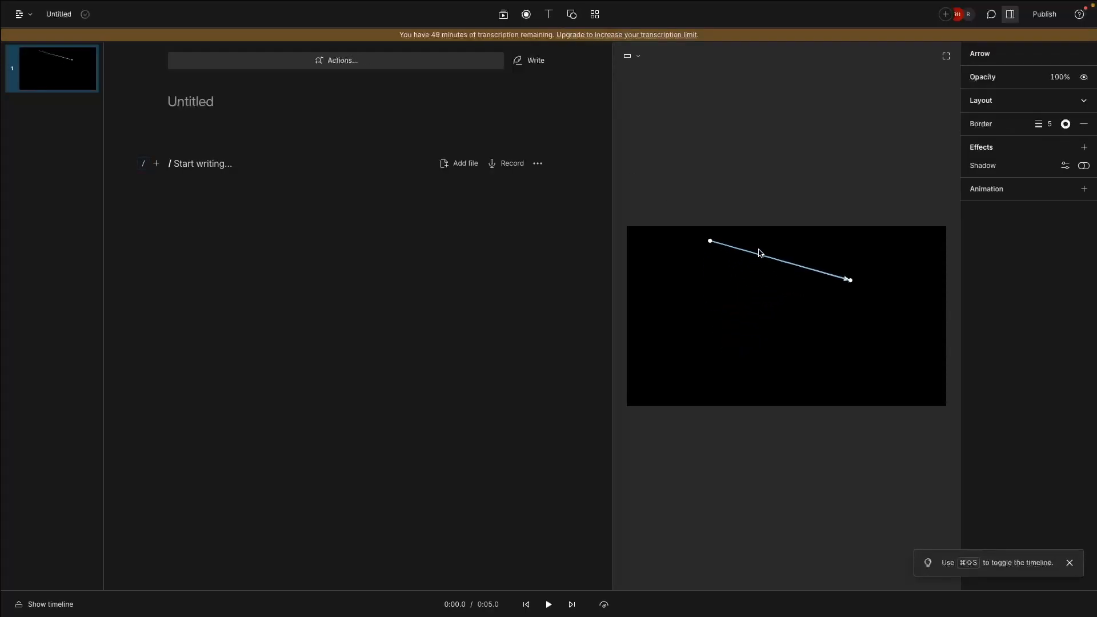
drag(778, 252, 725, 317)
Step: Delete the arrow from the scene
click(848, 312)
click(780, 341)
key(Delete)
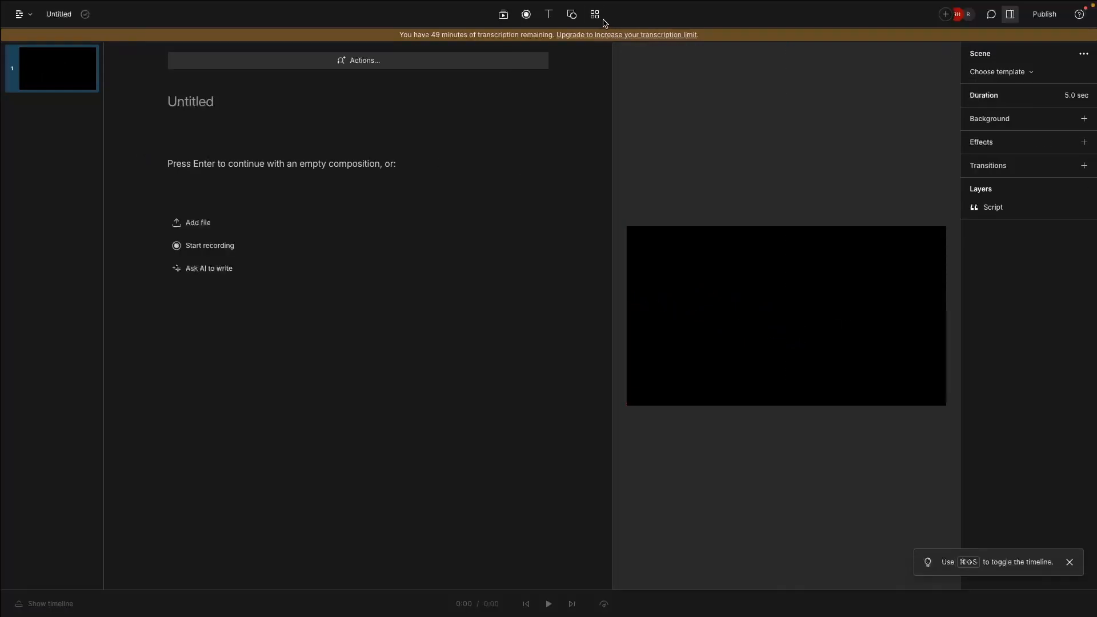
Step: Look through the template gallery categories and the Vertical templates, and close the gallery
click(596, 15)
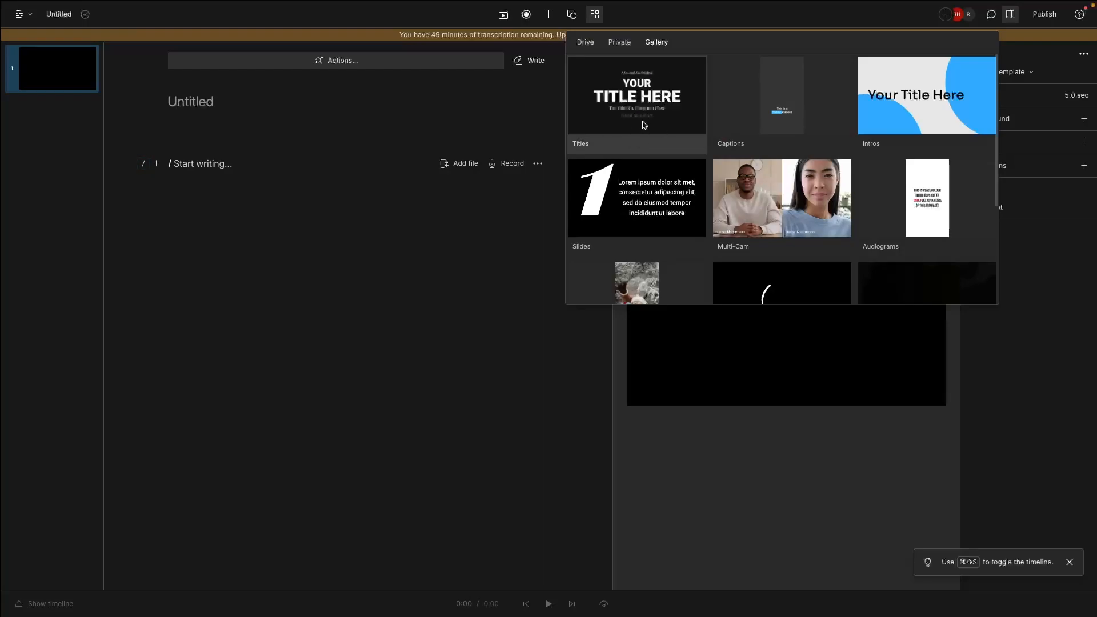
scroll(655, 213, down, 1)
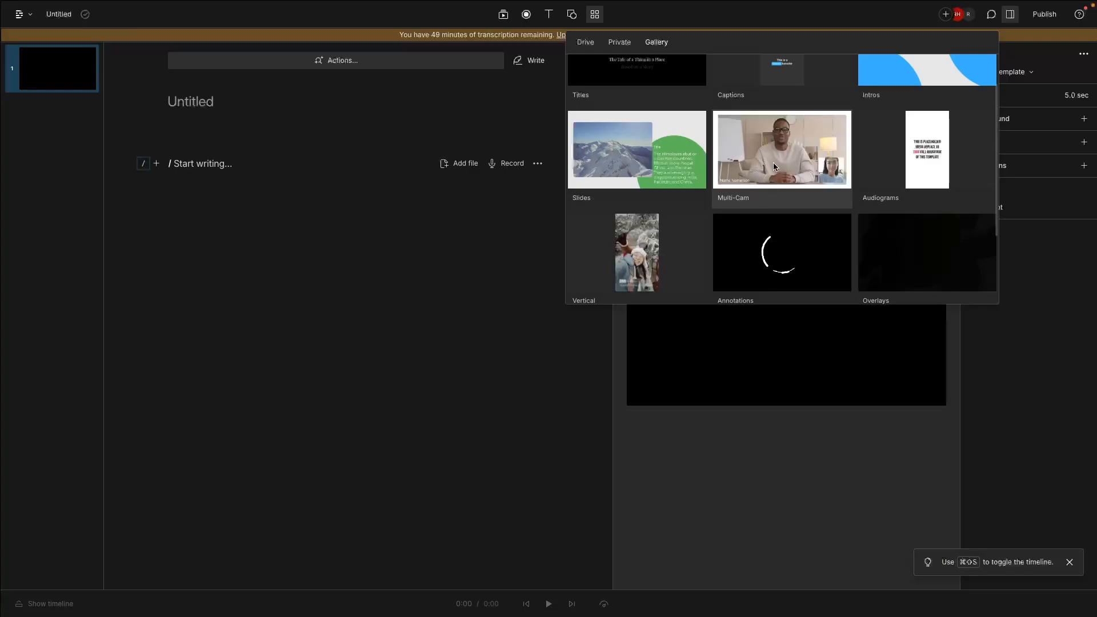
scroll(629, 183, down, 2)
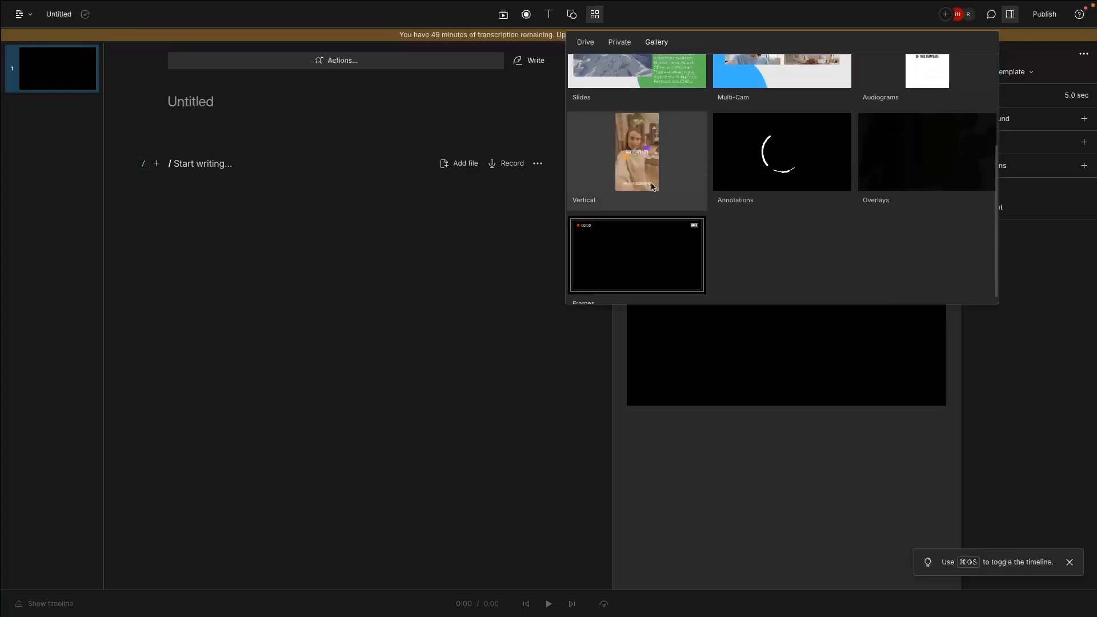
click(642, 201)
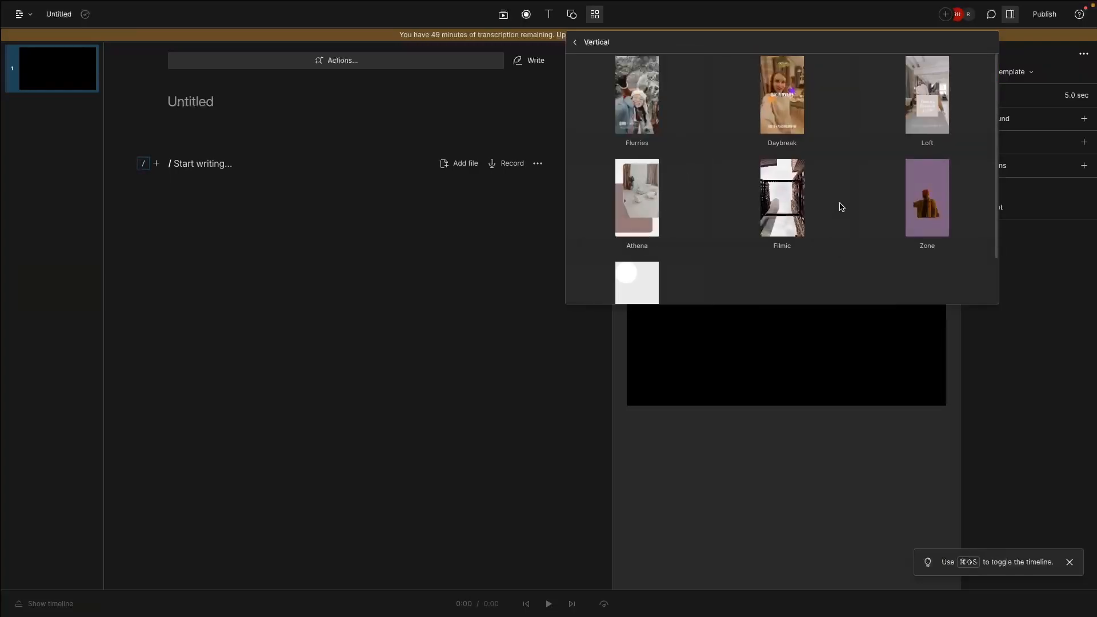
click(842, 438)
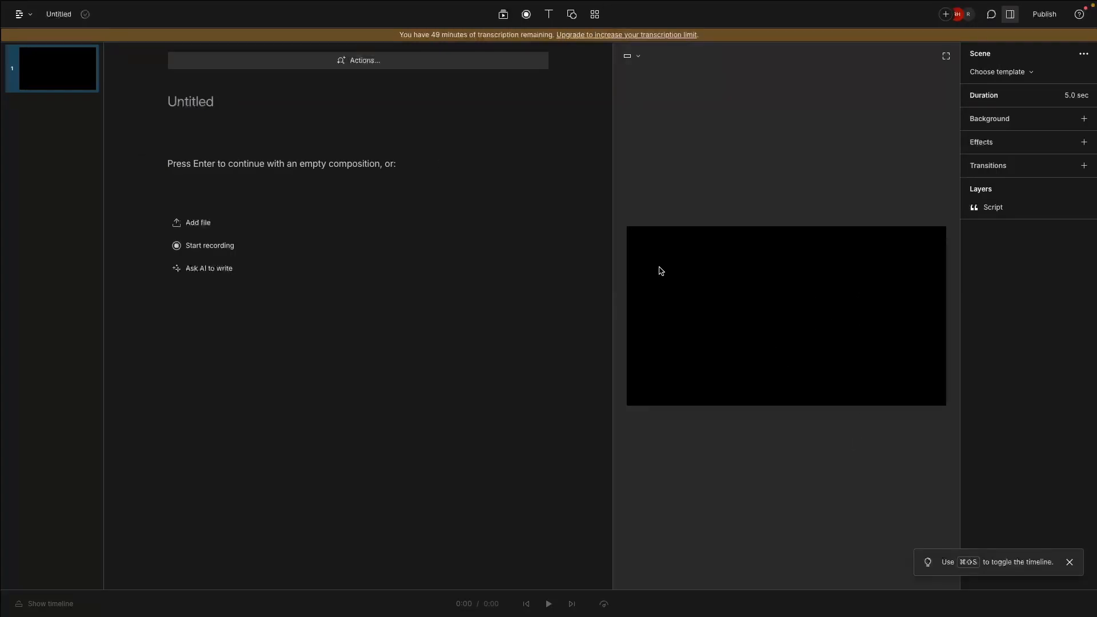
click(197, 230)
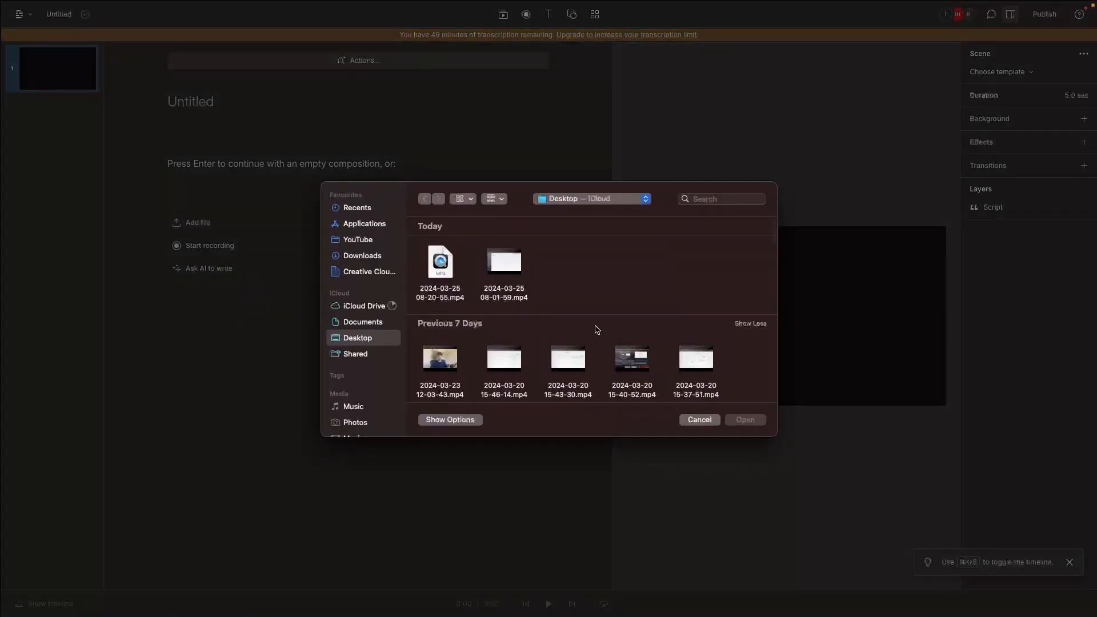
scroll(595, 330, down, 10)
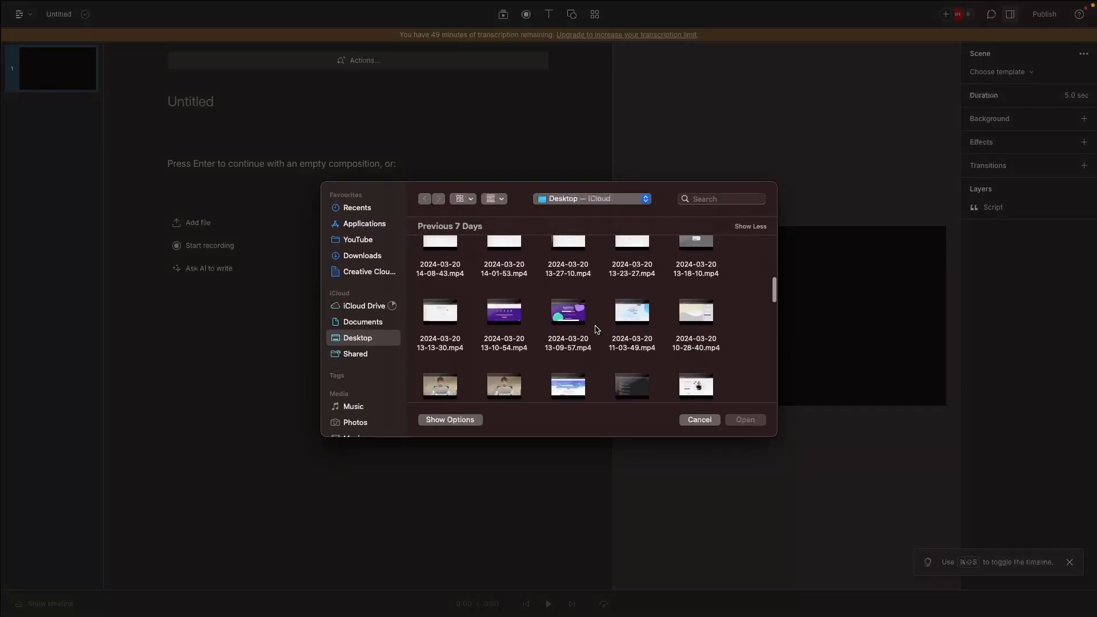
double_click(440, 292)
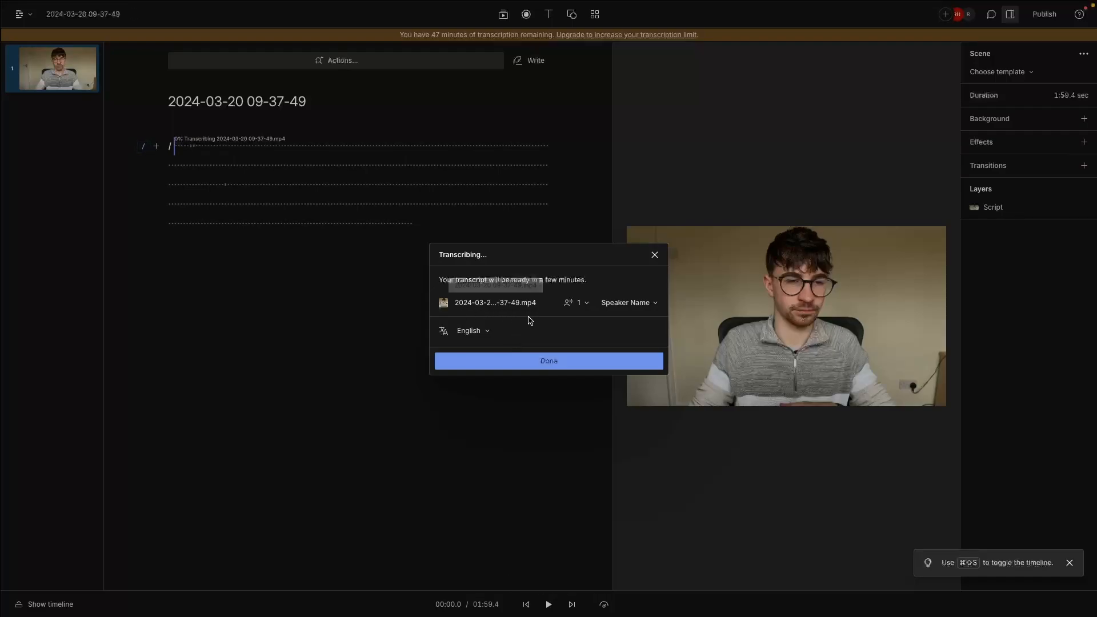
click(580, 307)
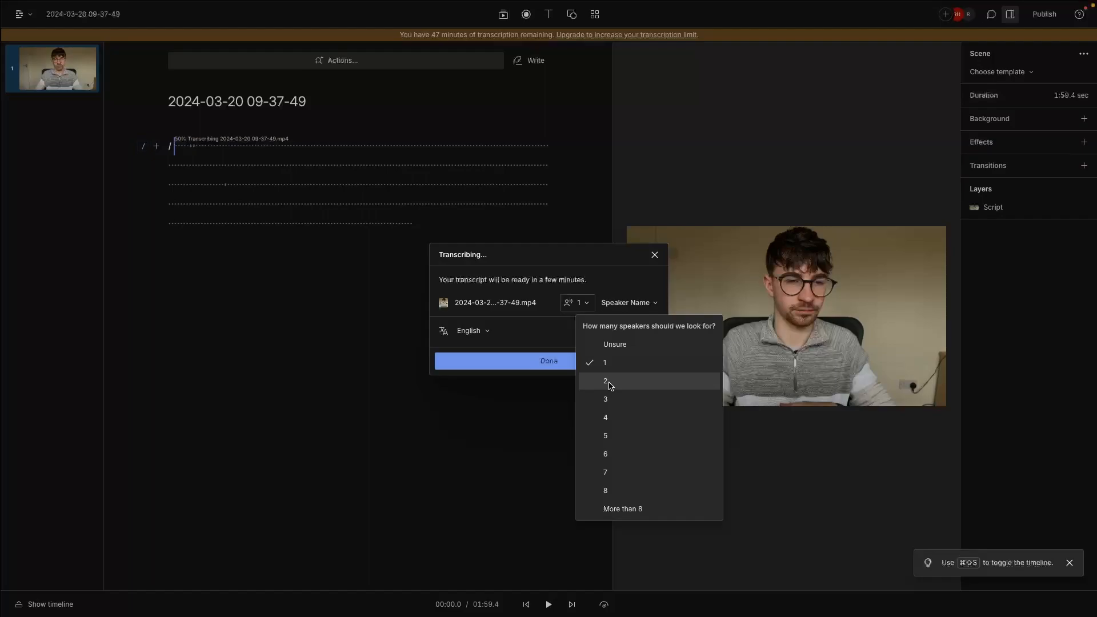
click(598, 280)
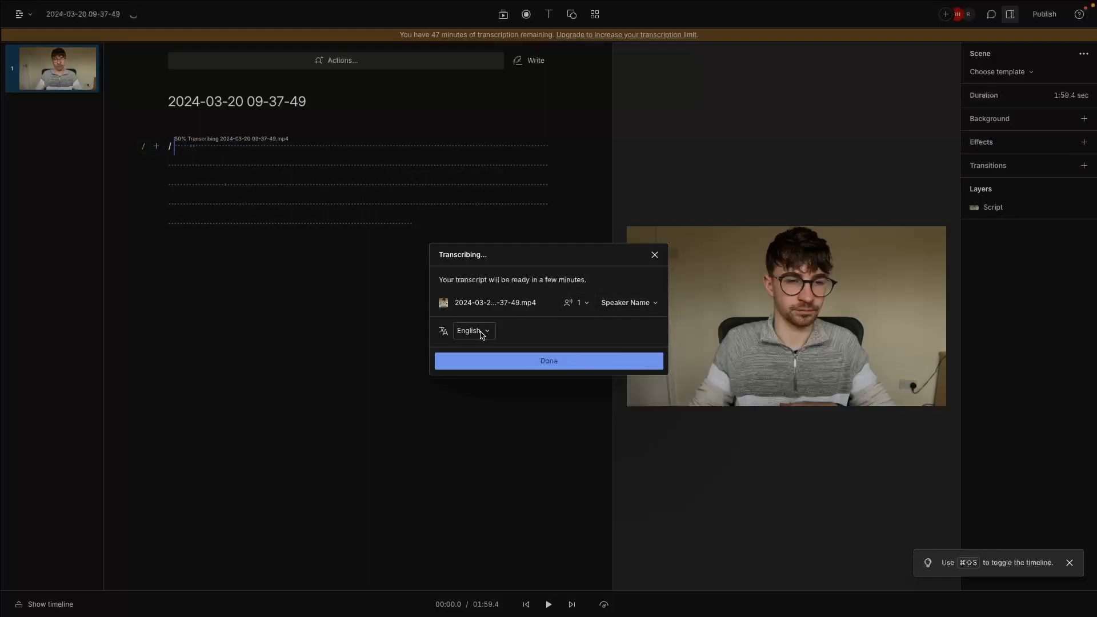
click(547, 362)
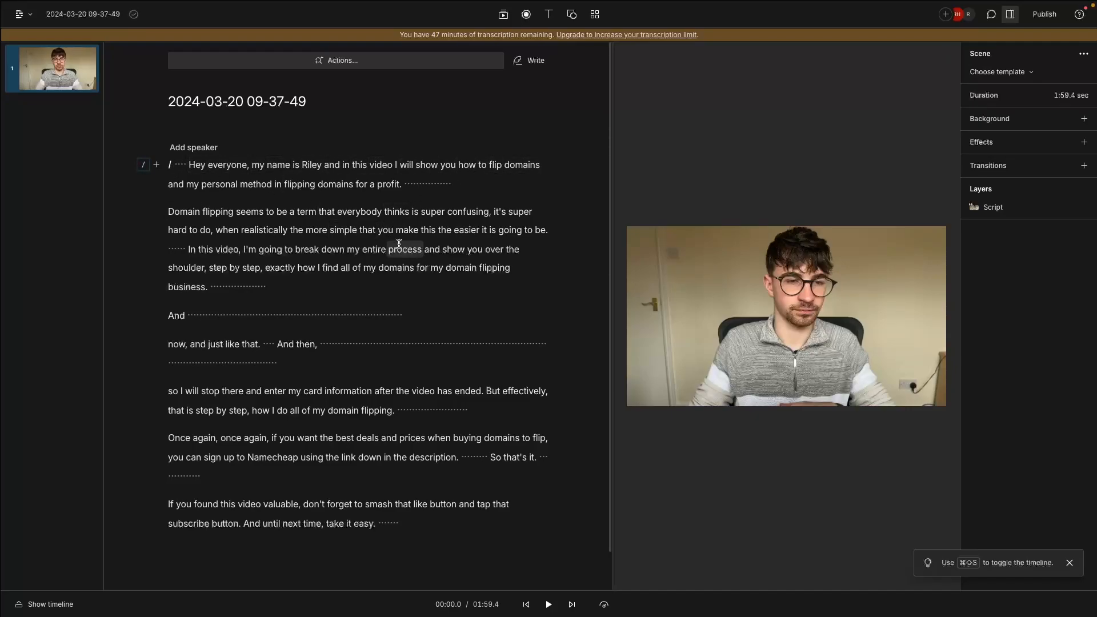
Step: Play the start of the transcribed video, look at its clip in the timeline, and leave the timeline hidden
key(space)
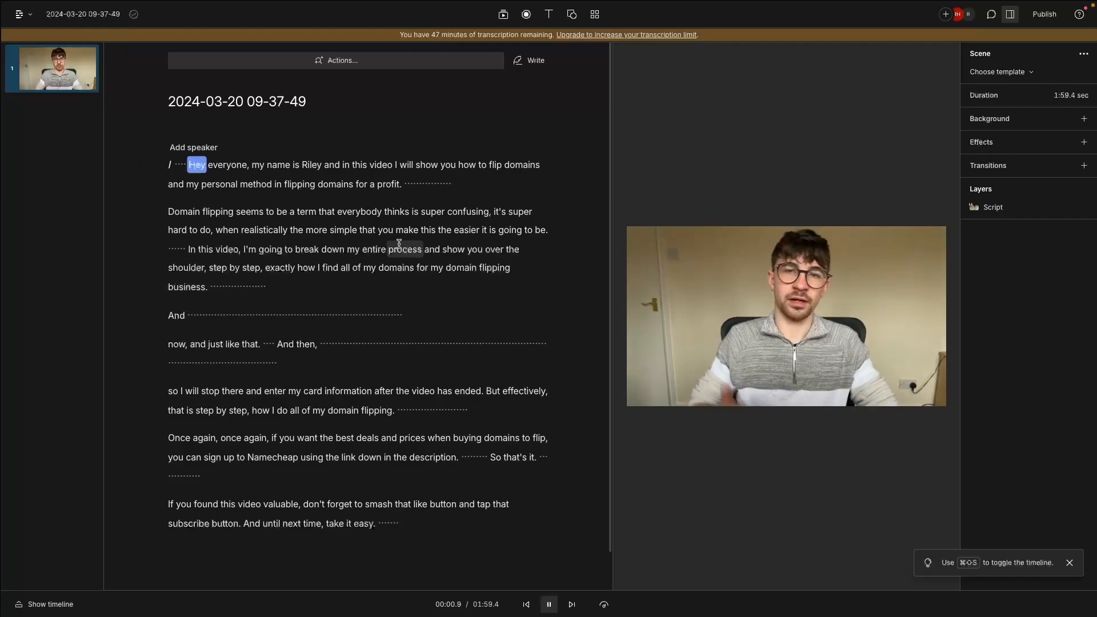
key(space)
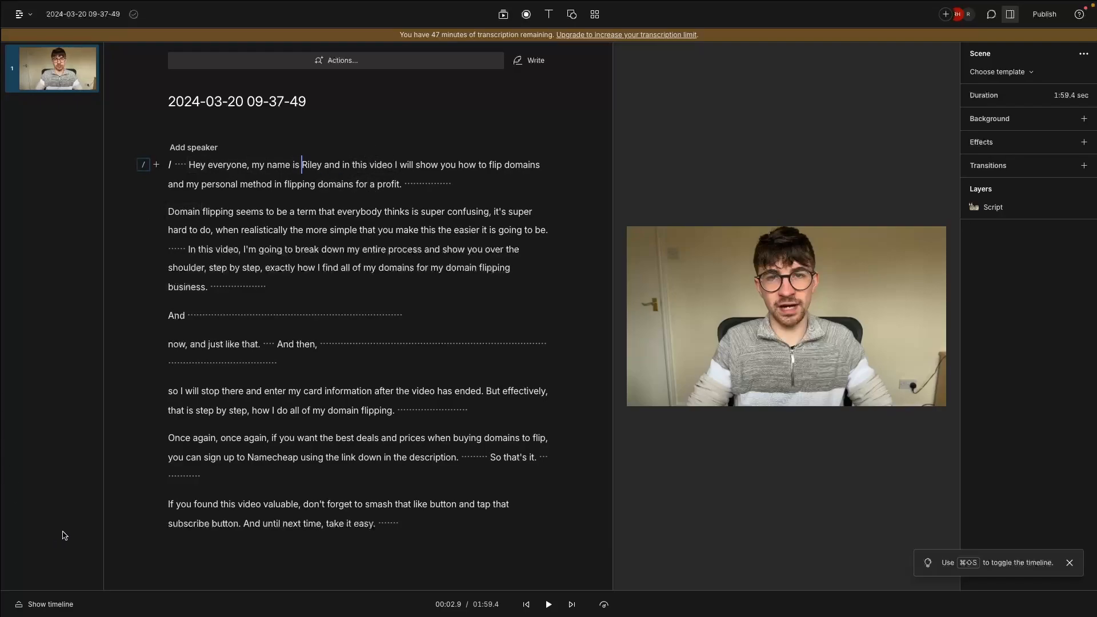
click(39, 606)
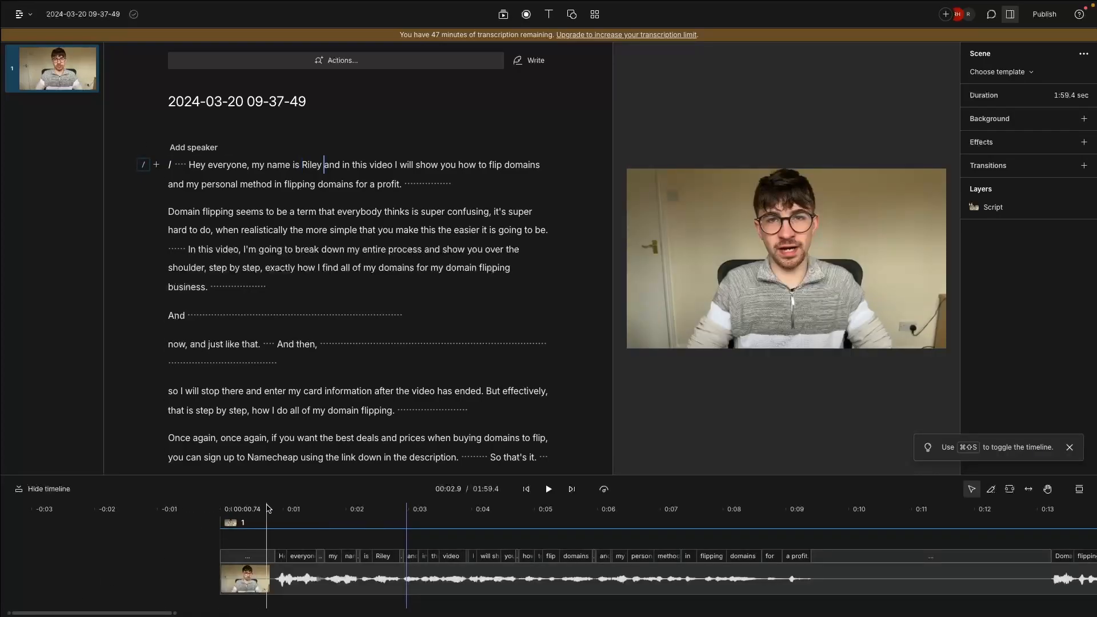
key(space)
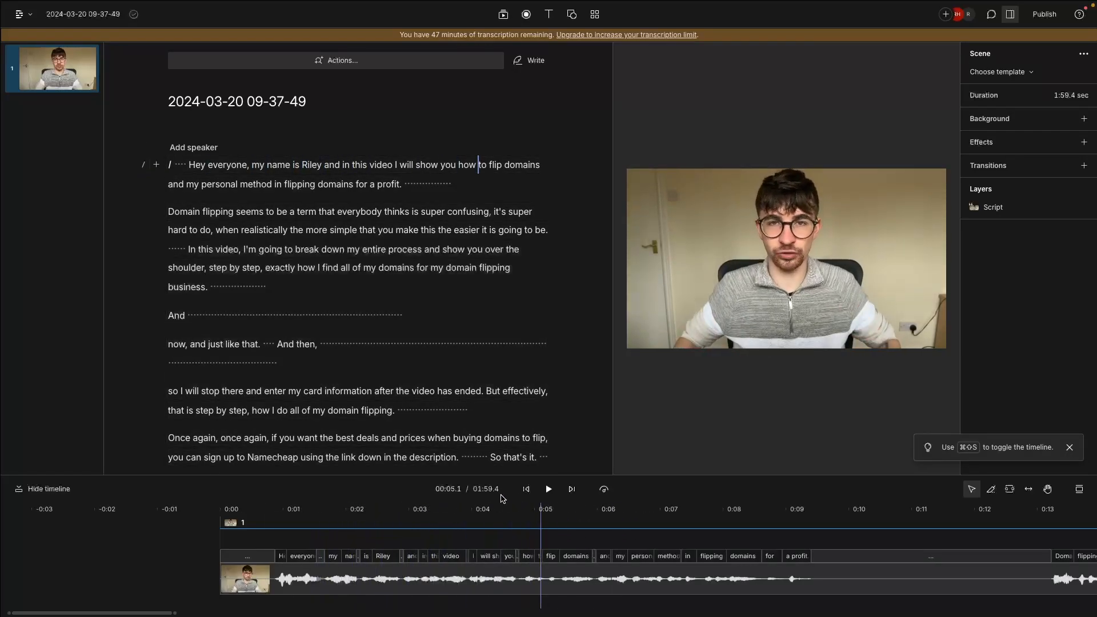
click(431, 574)
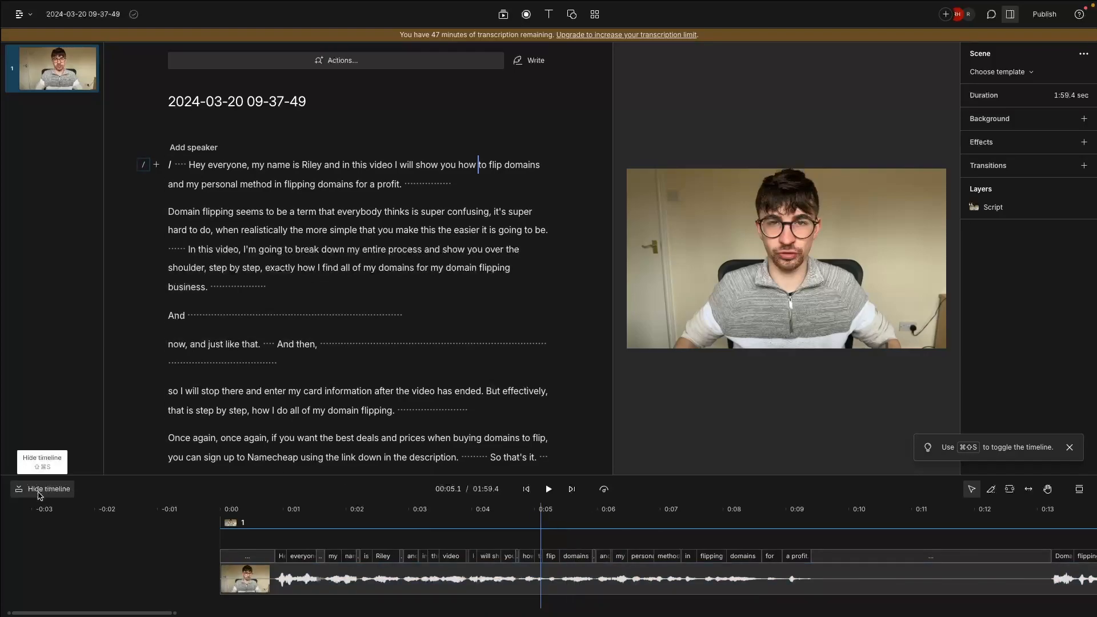
click(40, 490)
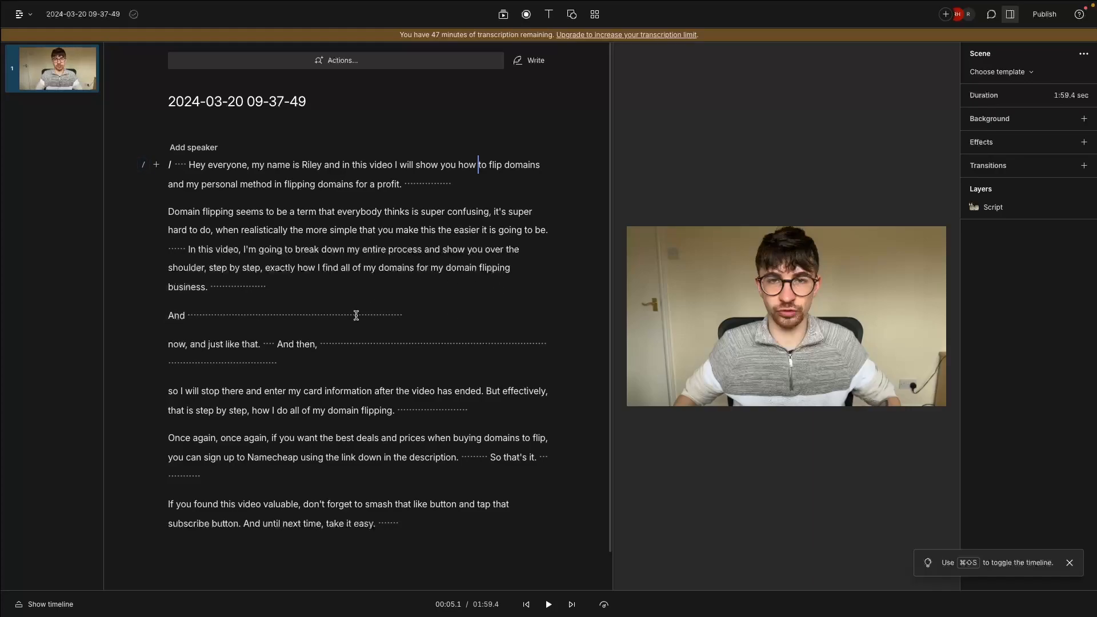
click(46, 604)
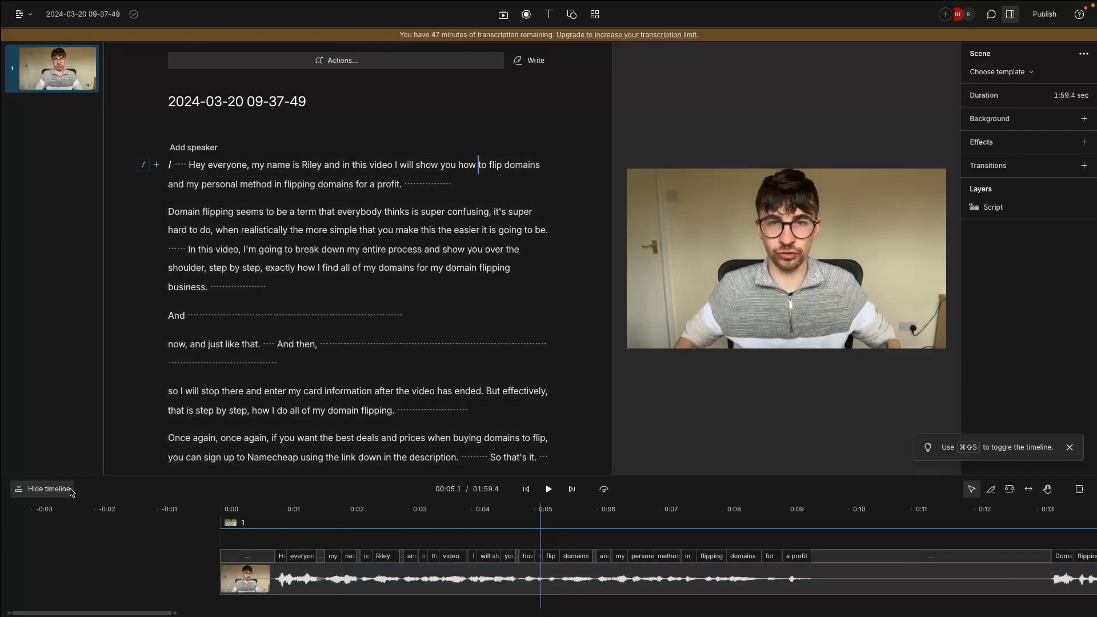
click(48, 489)
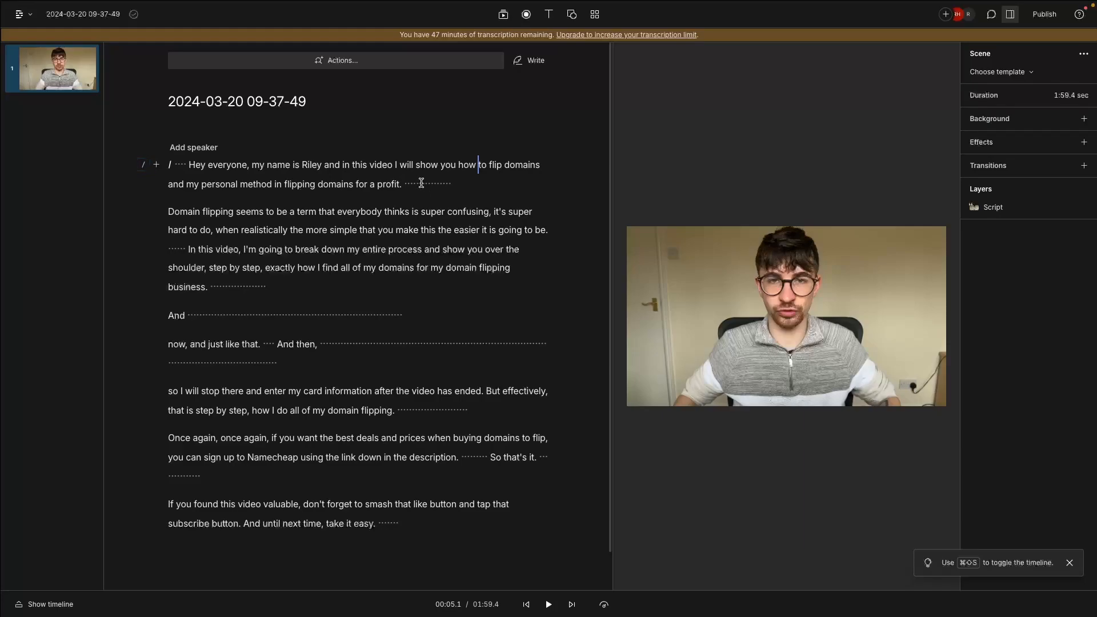
Step: Play up to the silence following "for a profit.", delete that silence from the script, and play back across the cut
key(space)
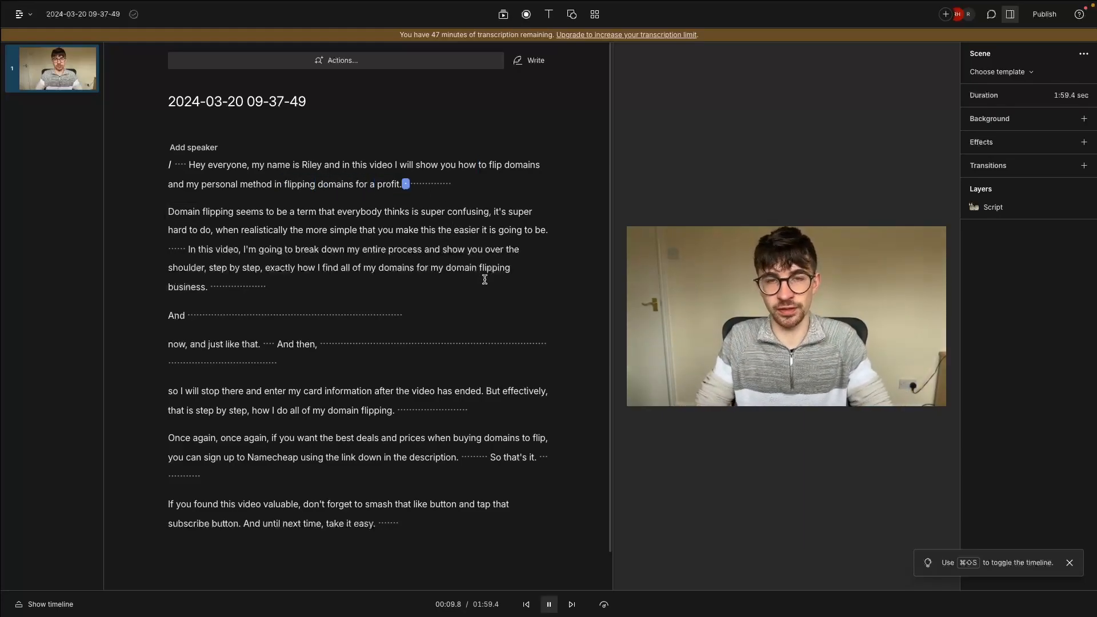
key(space)
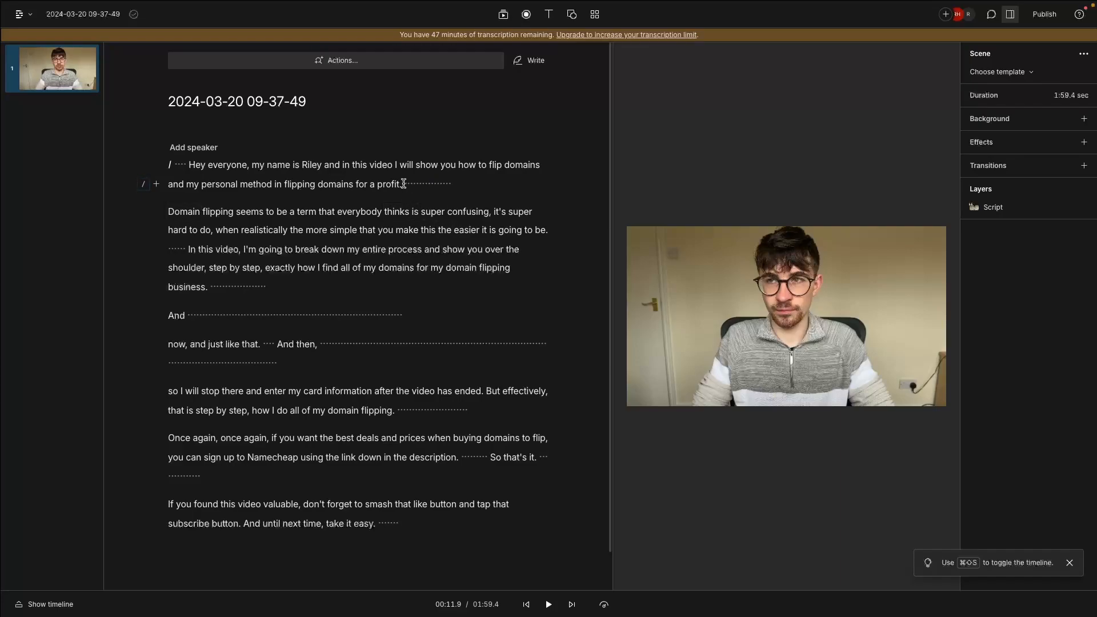
drag(404, 184, 464, 182)
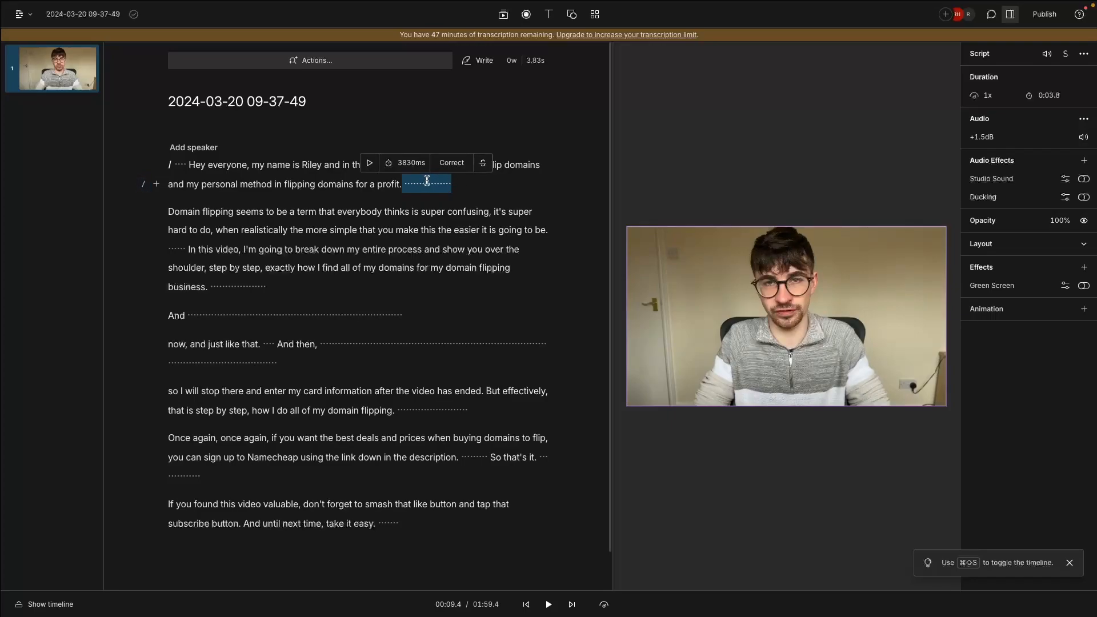
key(BackSpace)
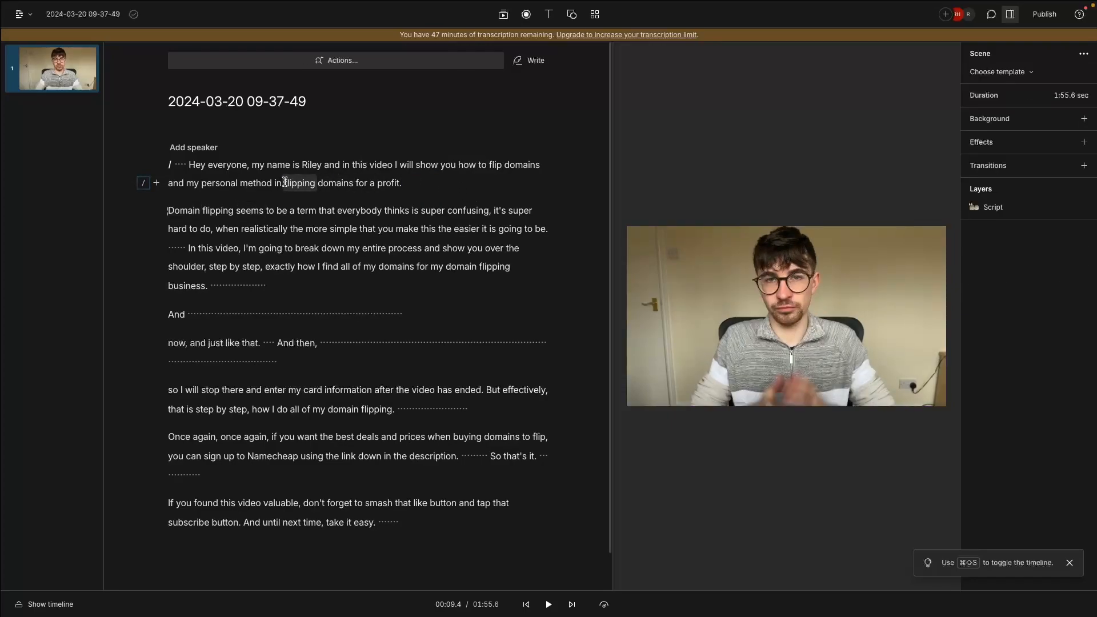
click(548, 605)
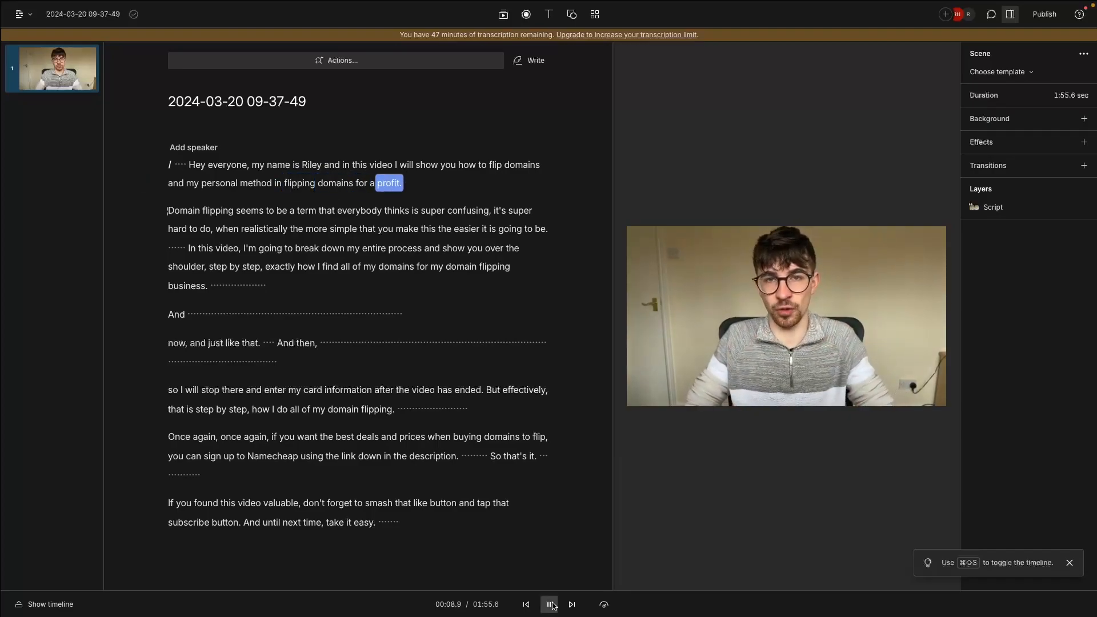
click(550, 605)
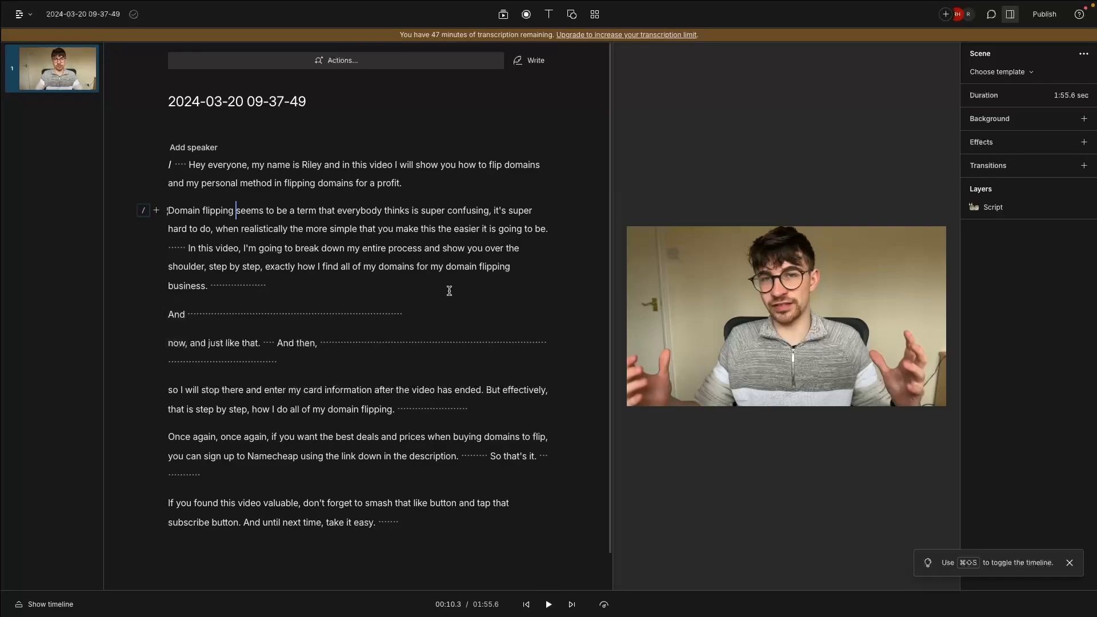
Step: Delete the silent gaps before "In this video" and after "domain flipping business." from the script
click(184, 248)
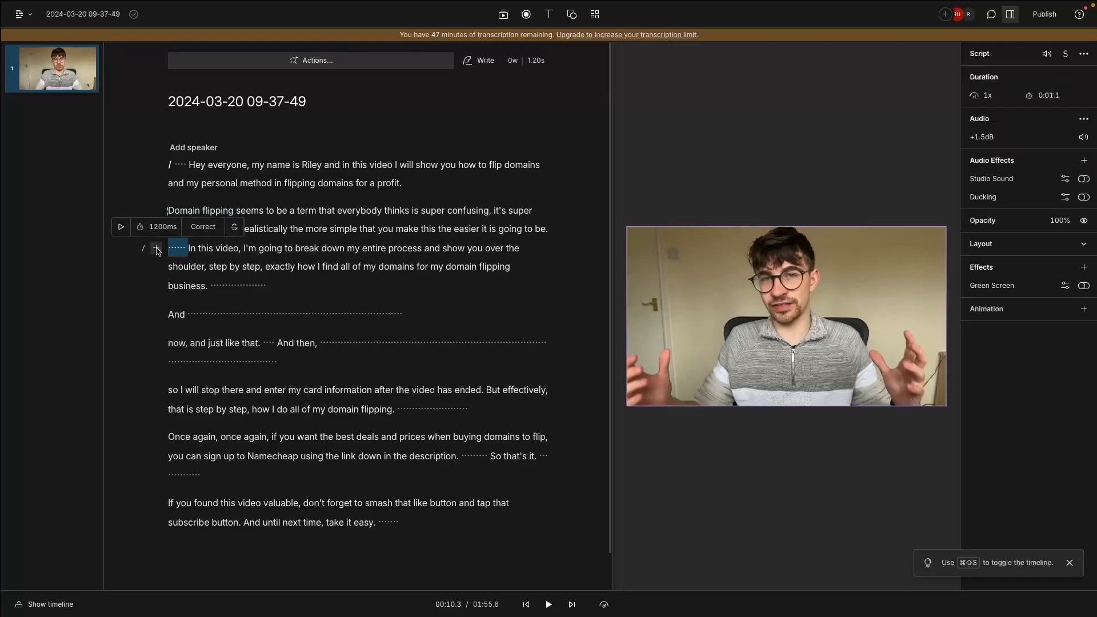
key(BackSpace)
click(510, 267)
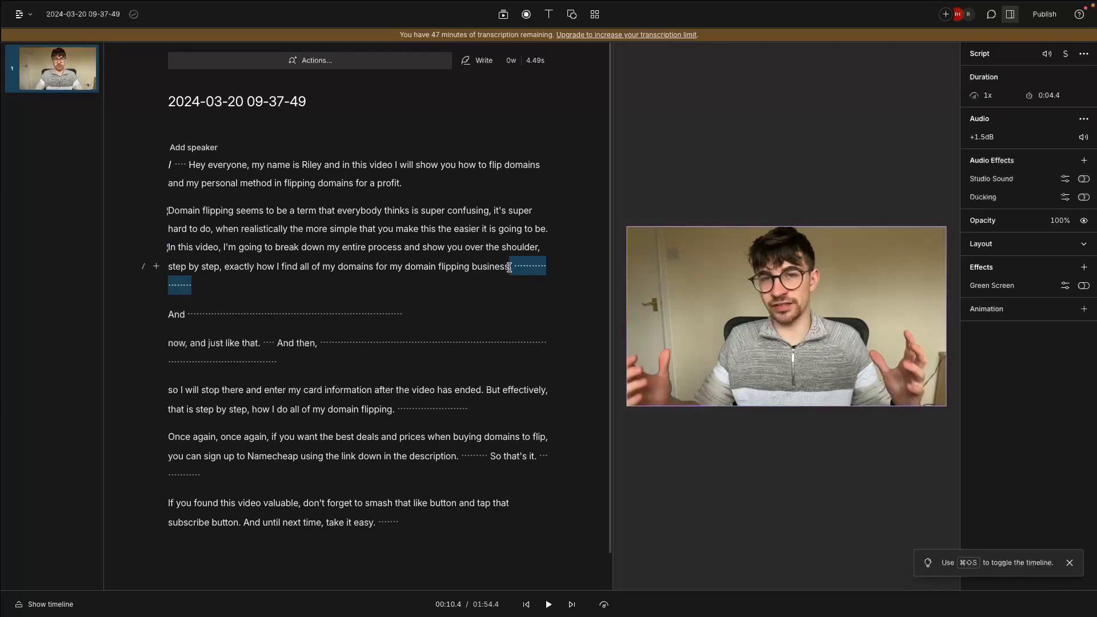
key(BackSpace)
Step: Delete all script content after "domain flipping business." and the opening silence before "Hey everyone"
drag(422, 511, 169, 293)
key(BackSpace)
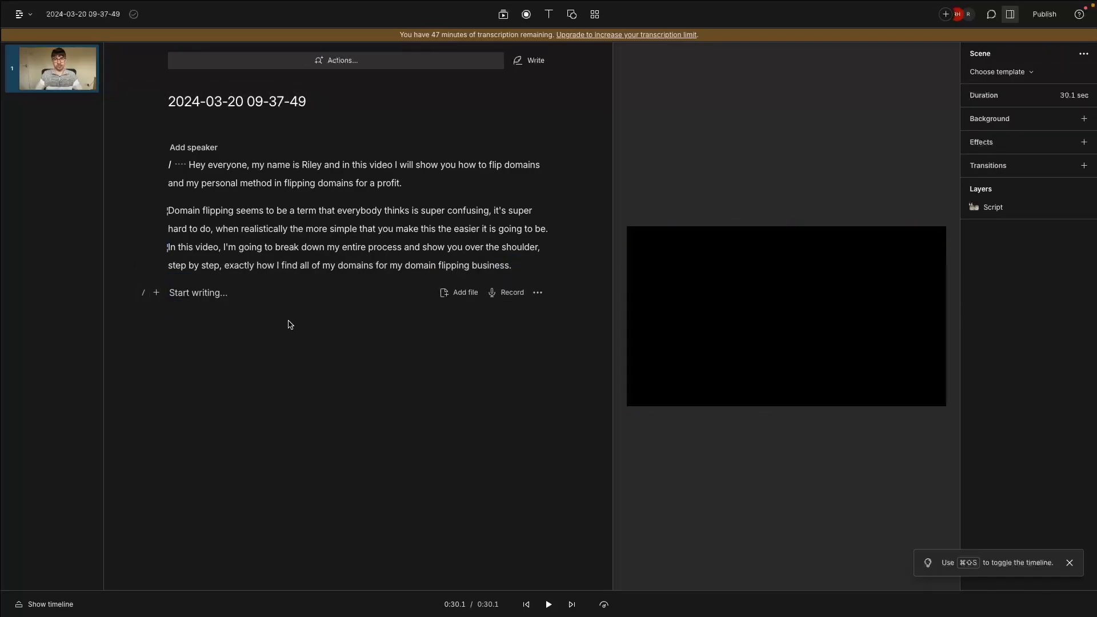
key(BackSpace)
click(187, 165)
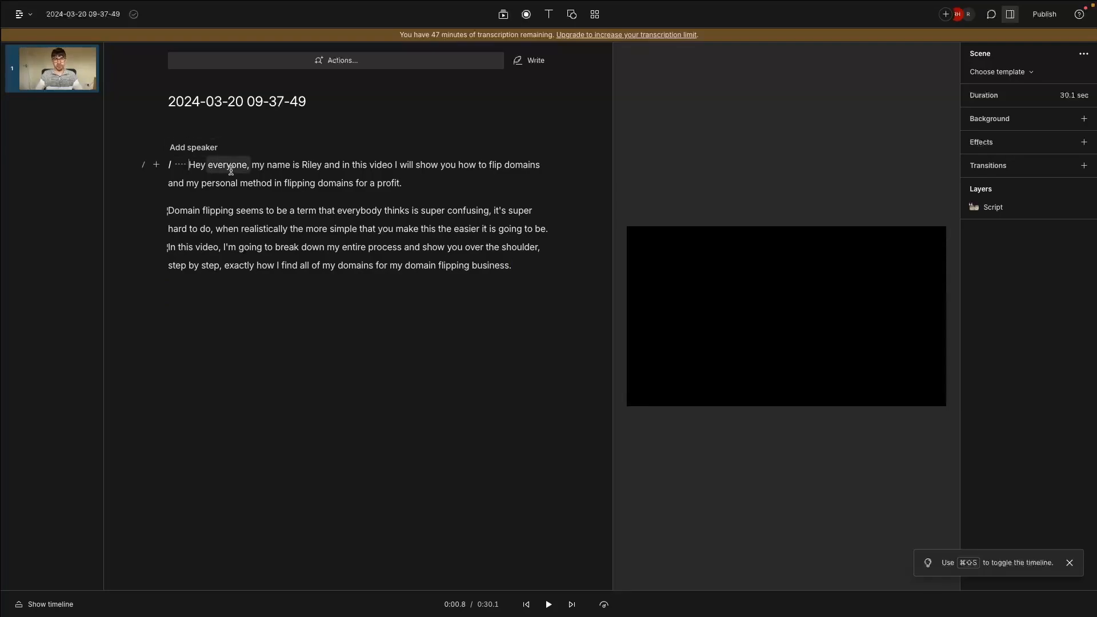
key(BackSpace)
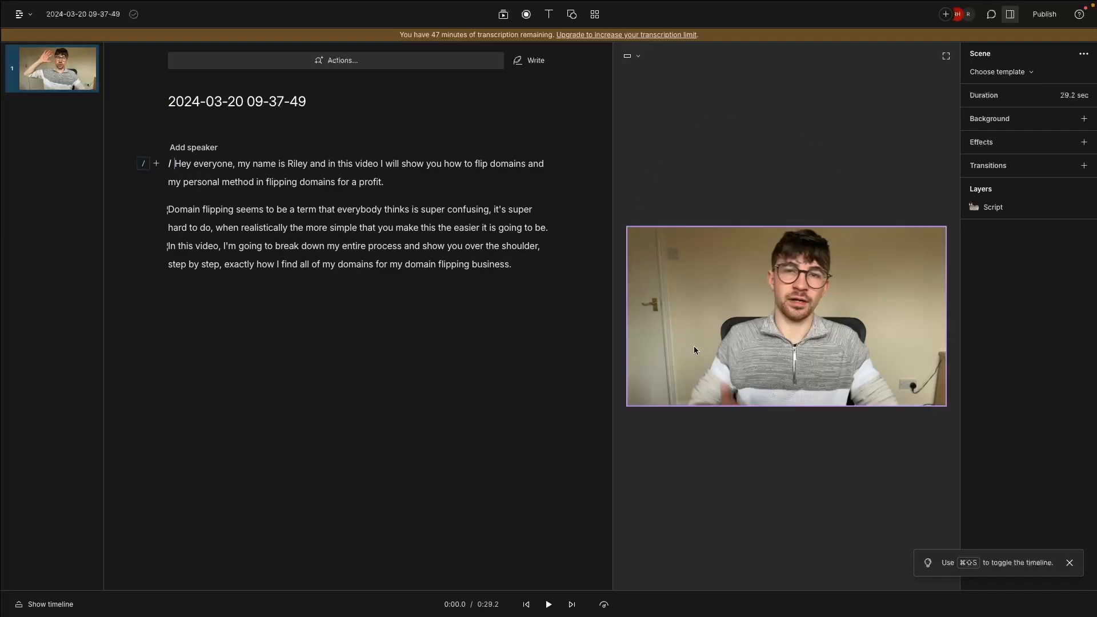
Step: Change the composition's aspect ratio to Portrait 9:16
click(629, 59)
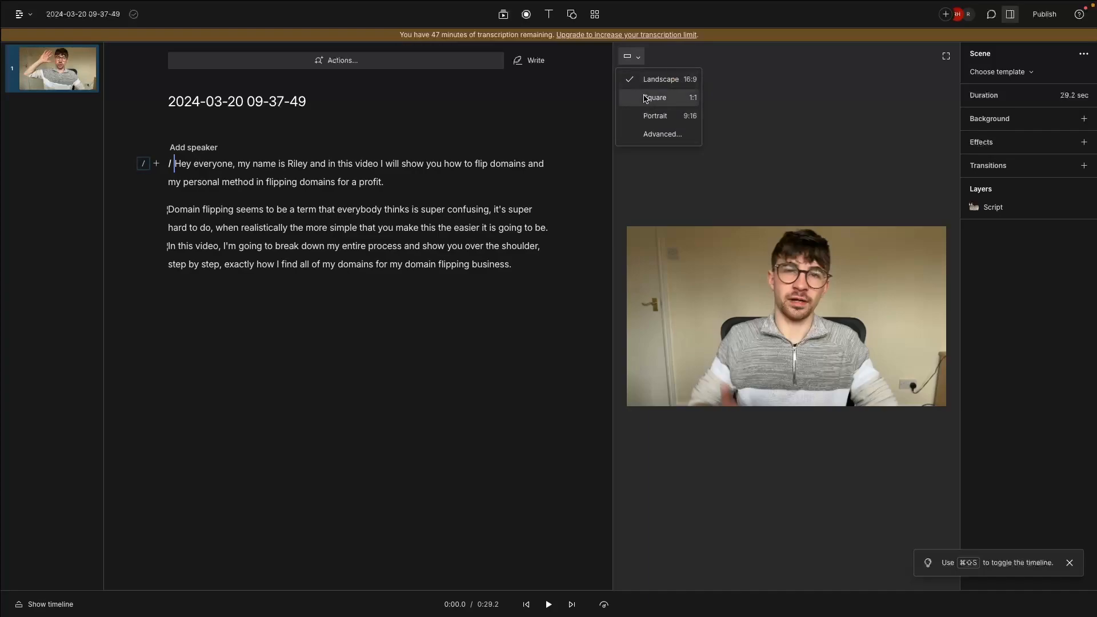
click(663, 117)
click(795, 255)
click(831, 160)
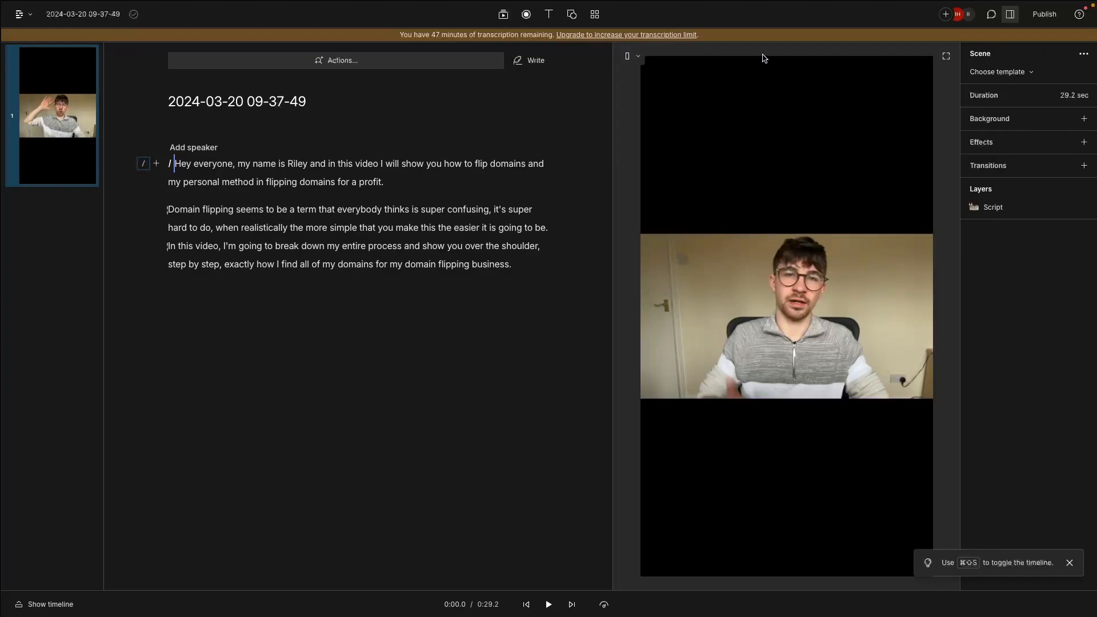
Step: Enlarge the video layer until it fills the whole portrait canvas with the speaker roughly centred
click(834, 246)
drag(926, 234, 998, 183)
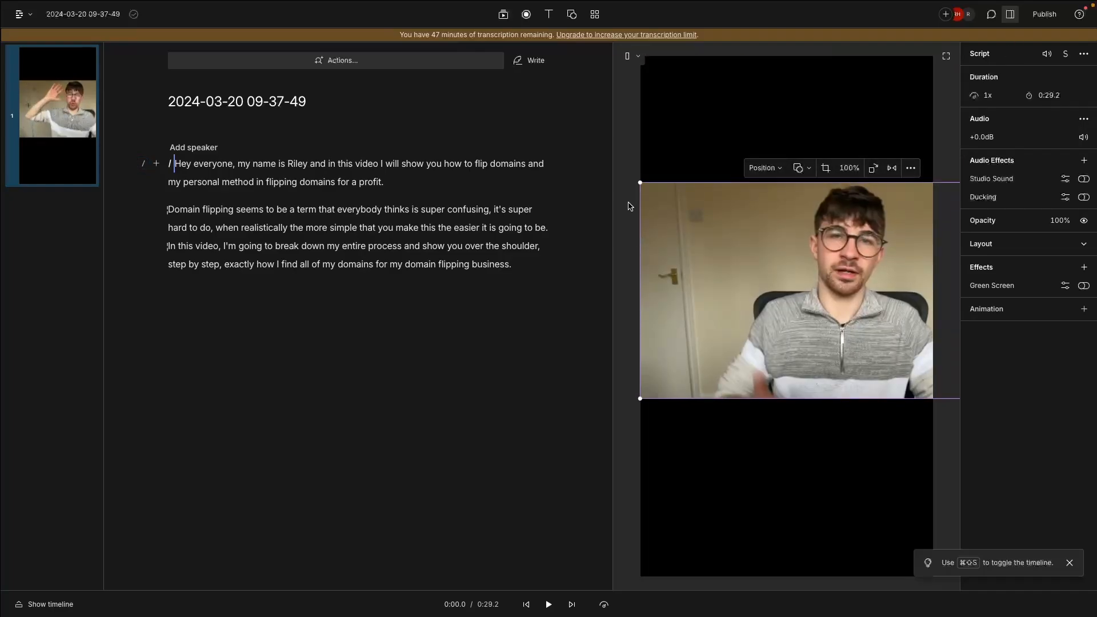
drag(640, 182, 410, 45)
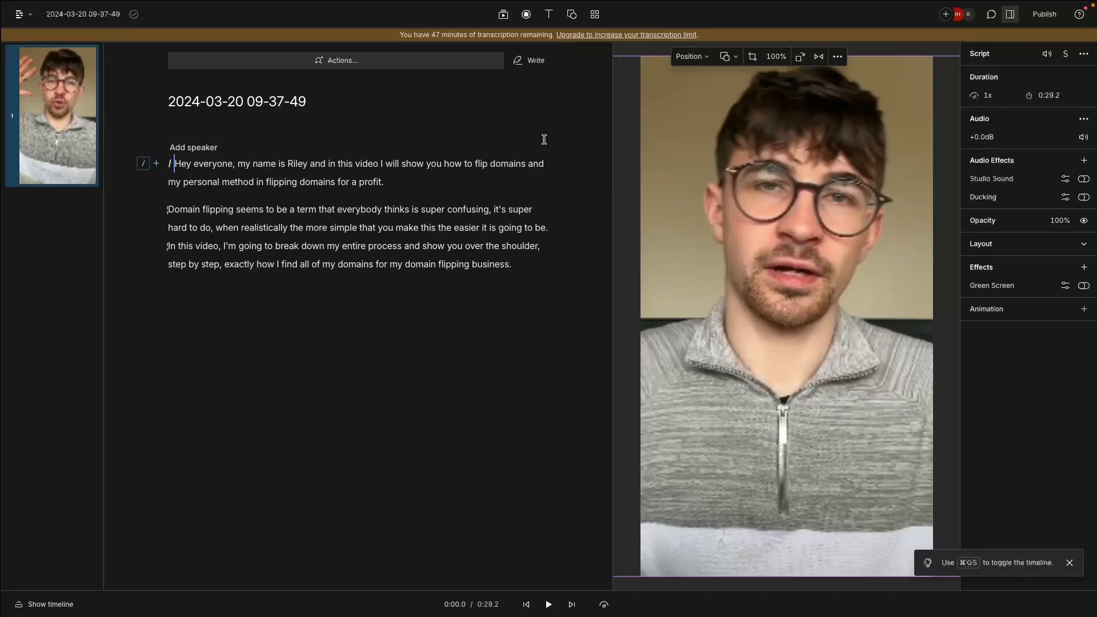
Step: Add captions to the video, preview them in playback, and select the caption layer on the canvas
click(550, 18)
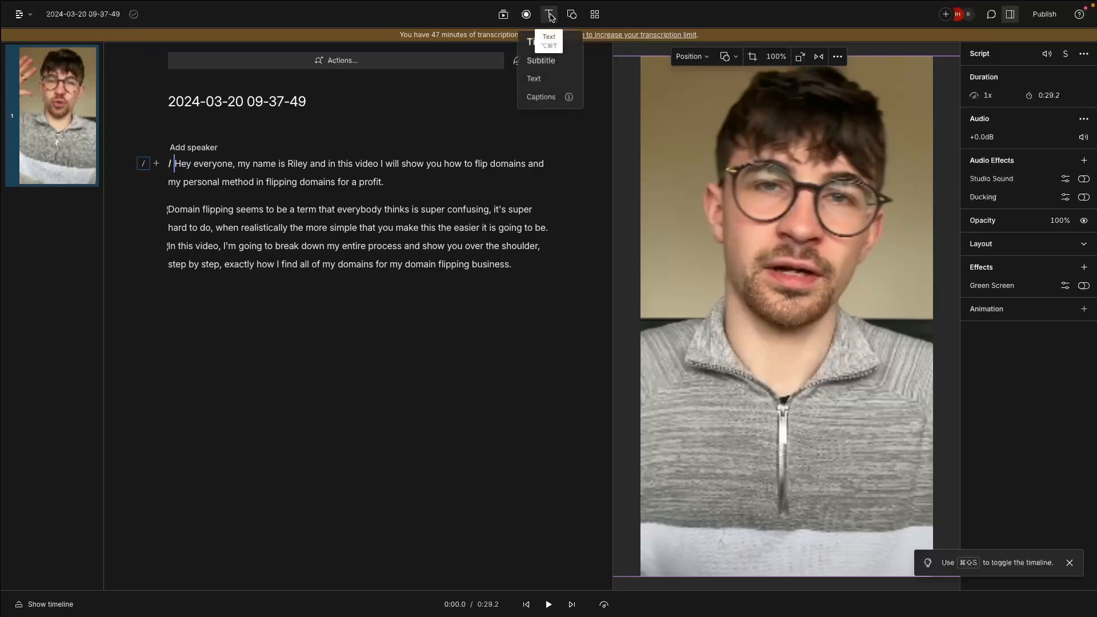
click(542, 97)
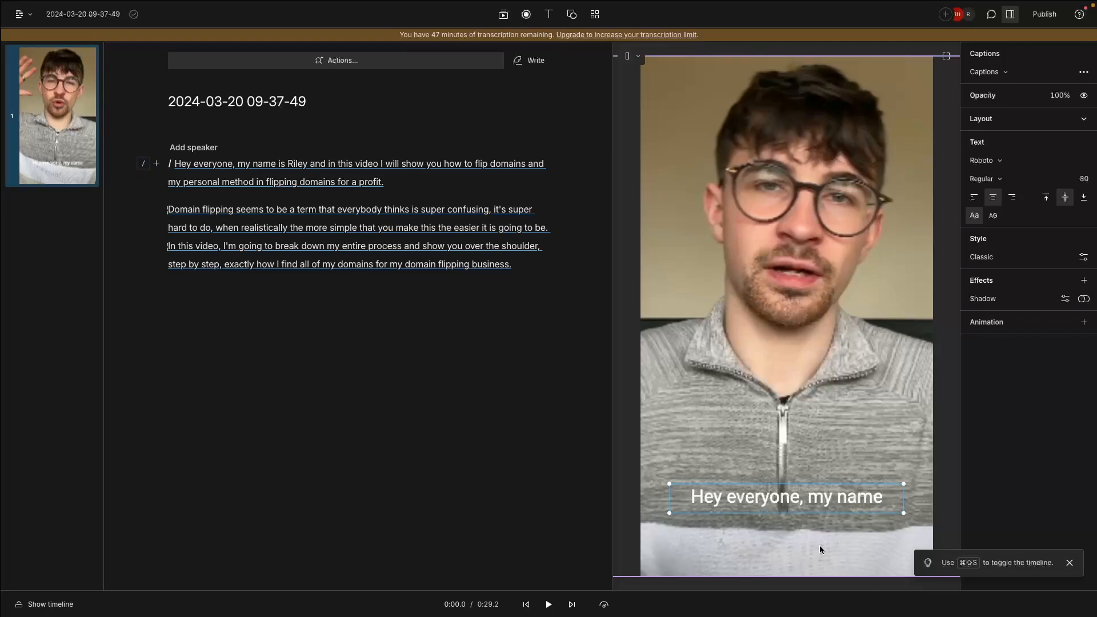
key(space)
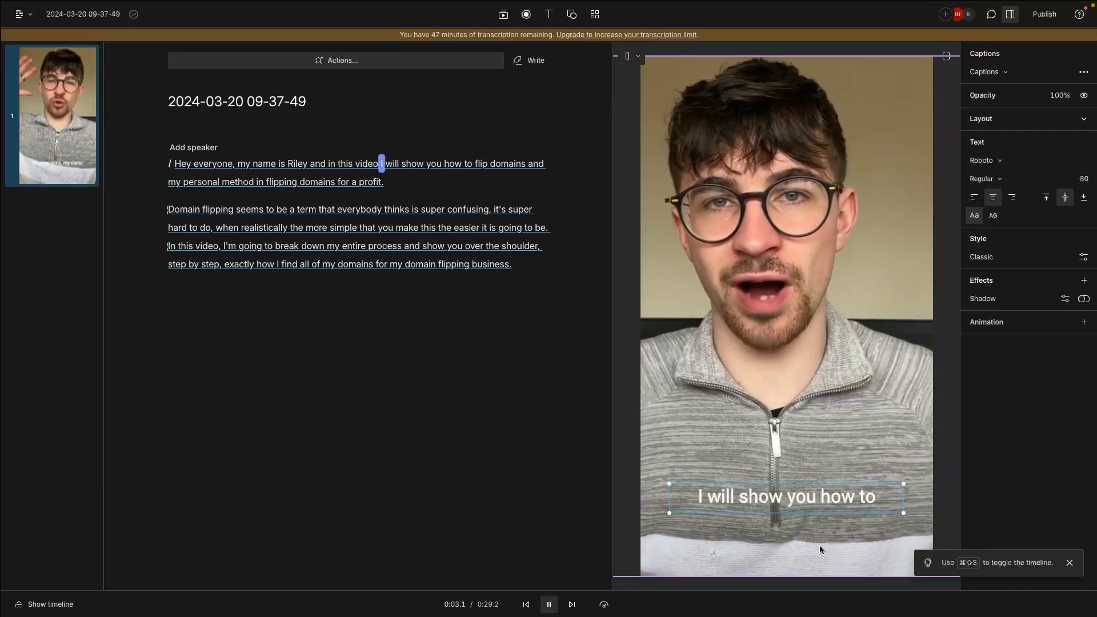
key(space)
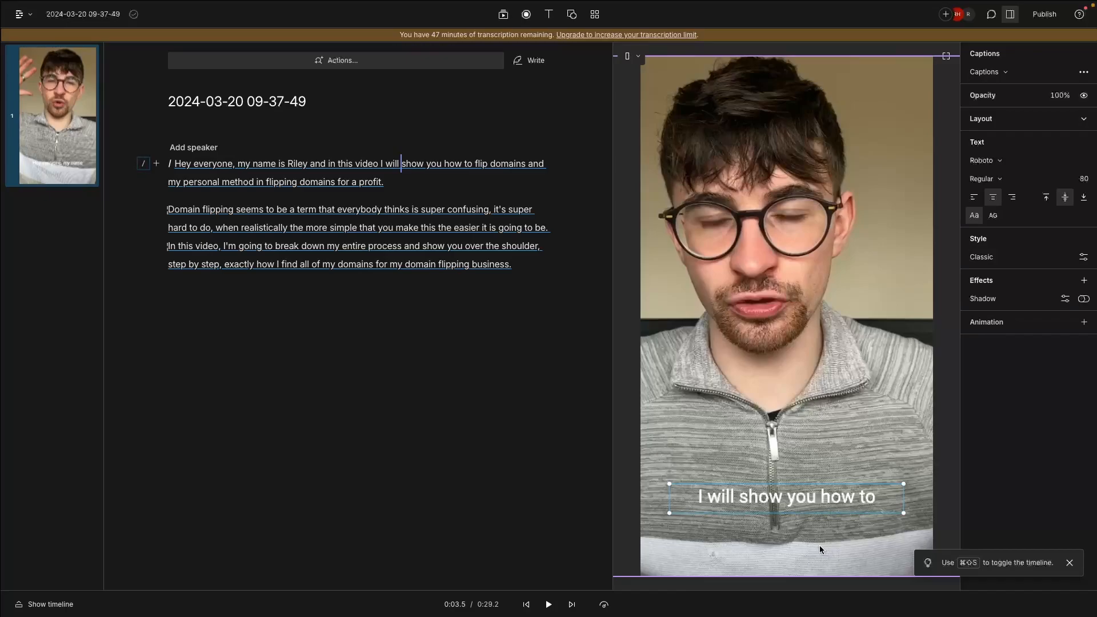
click(828, 376)
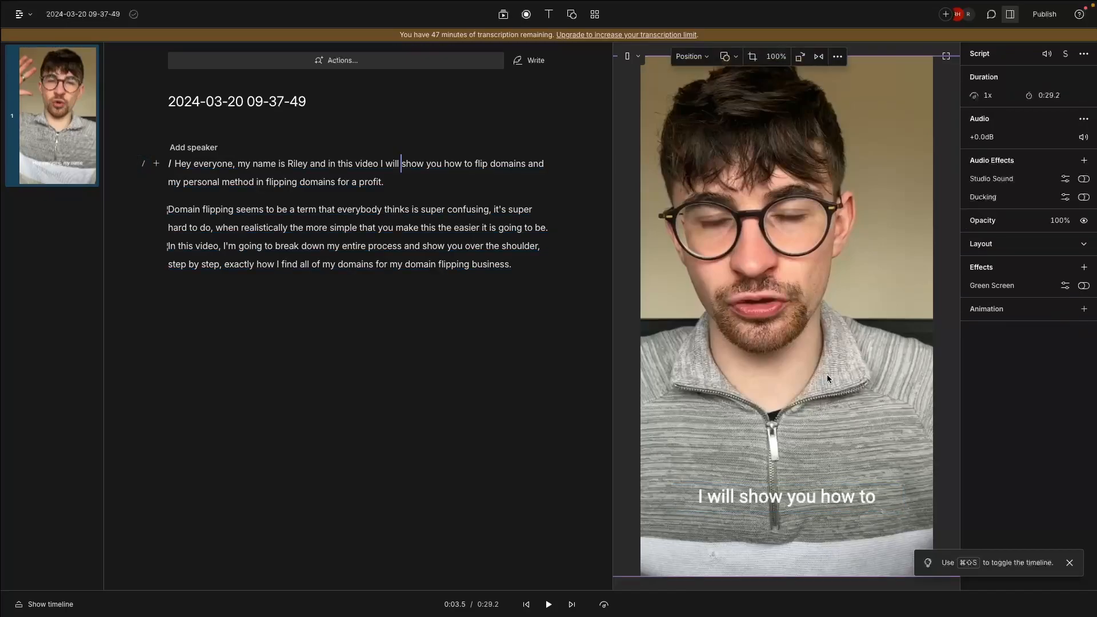
click(808, 506)
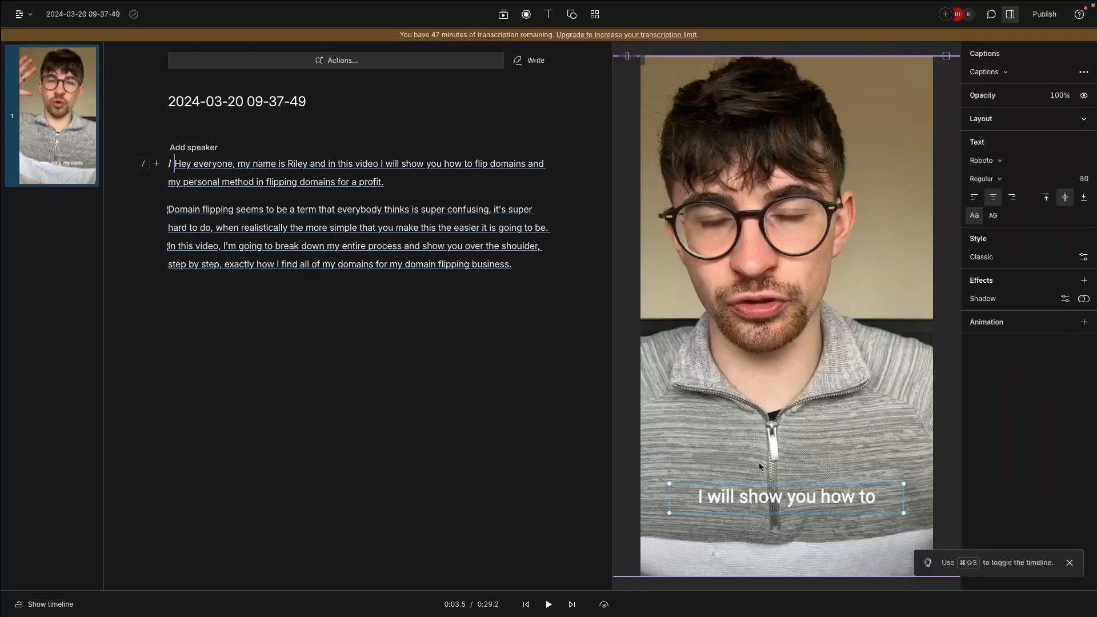
Step: Set the script video layer's playback speed to 2x and play the video to preview it
click(807, 368)
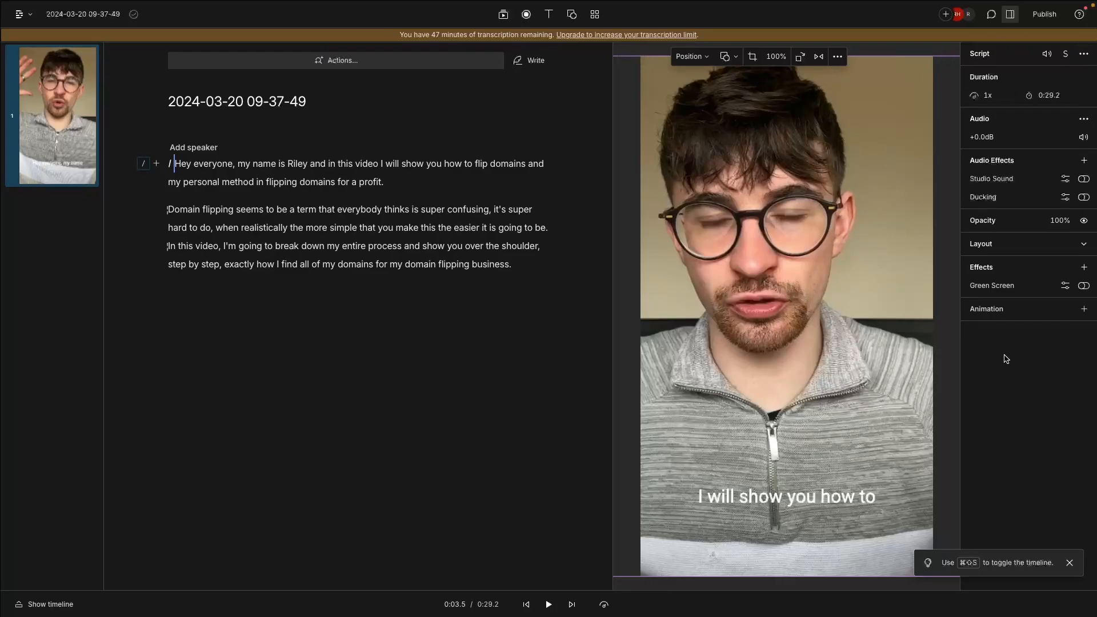
click(1008, 97)
text(2)
key(Return)
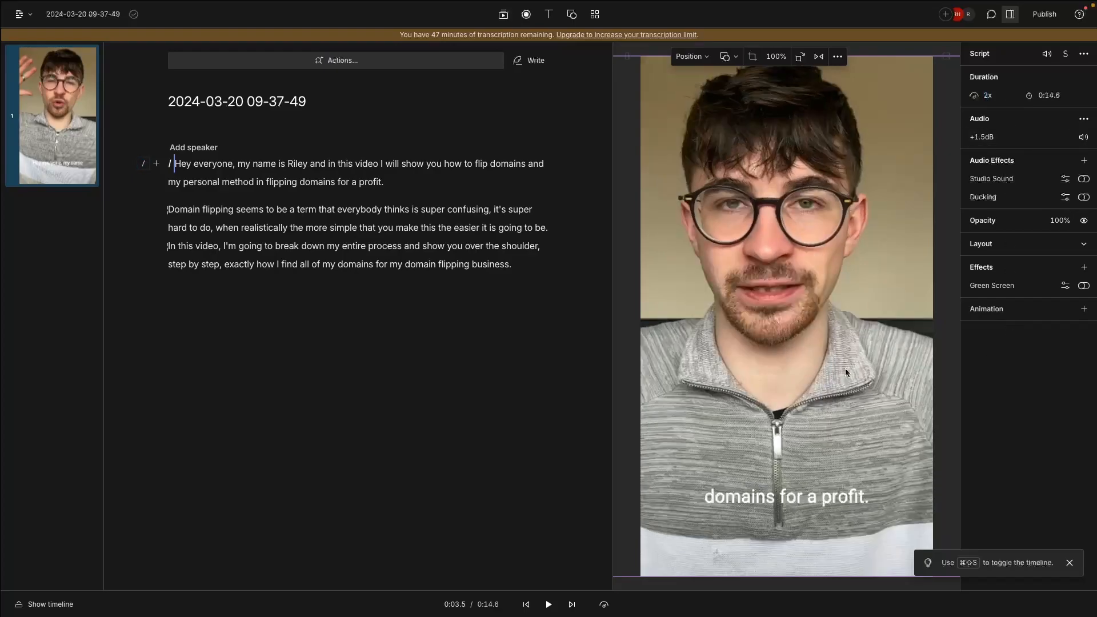
key(space)
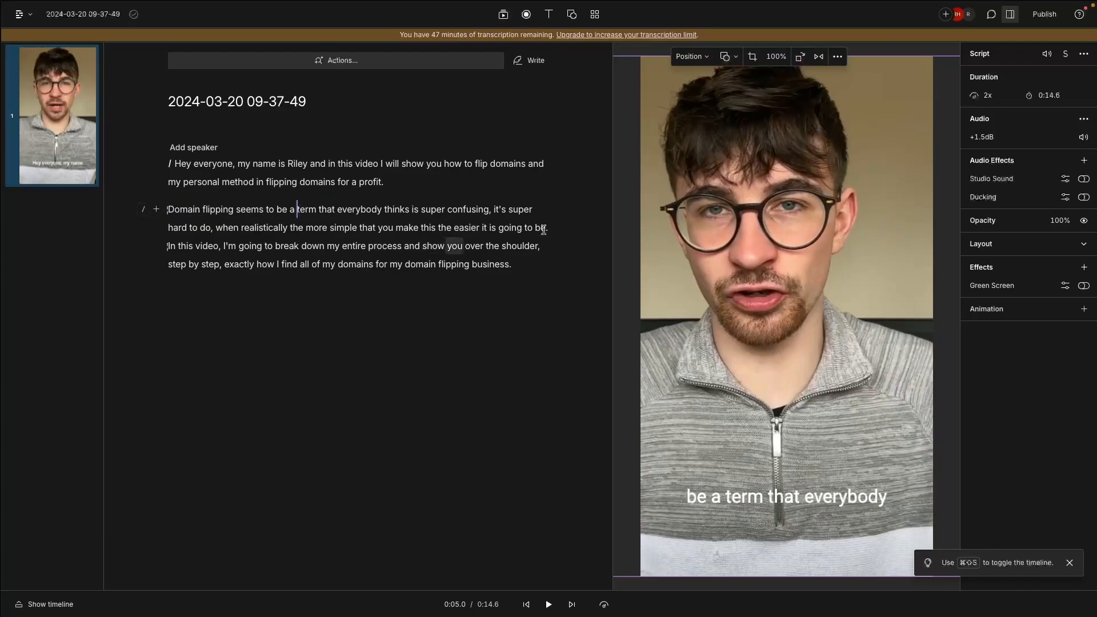
Step: Set the script video layer's playback speed back to 1x
click(994, 95)
key(BackSpace)
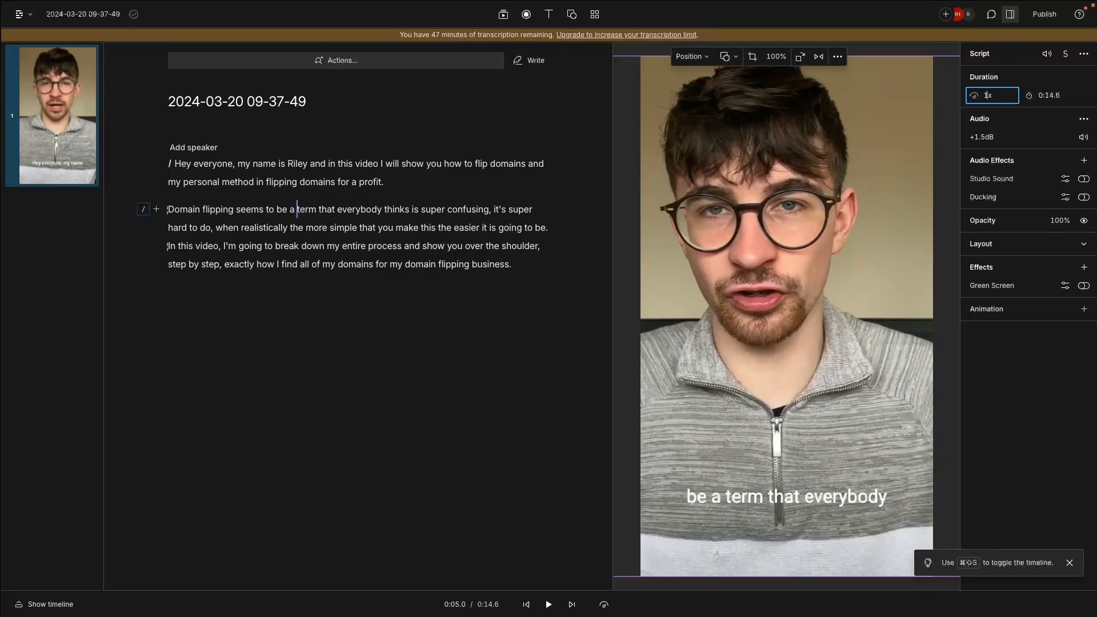
text(1)
key(Return)
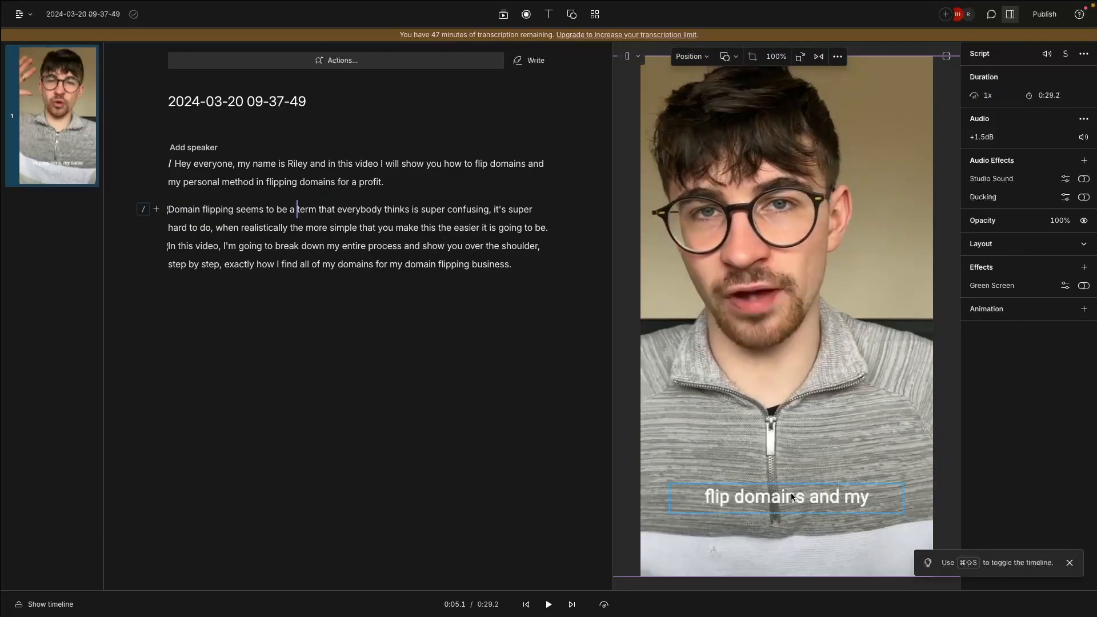
Step: Select the caption layer on the canvas and set its font to Sora
click(795, 499)
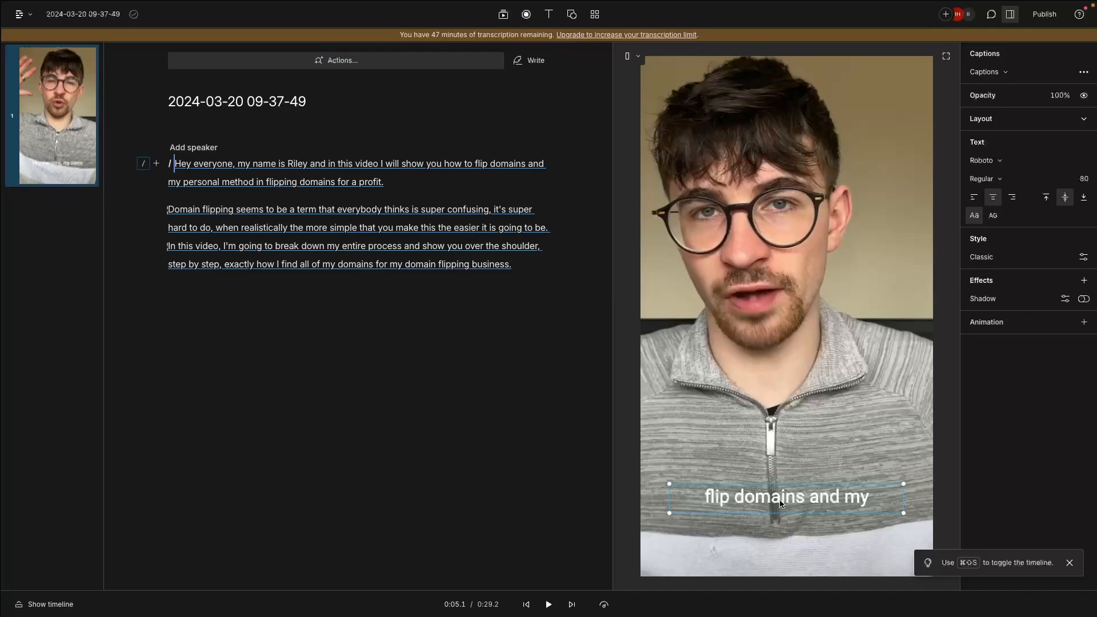
click(985, 161)
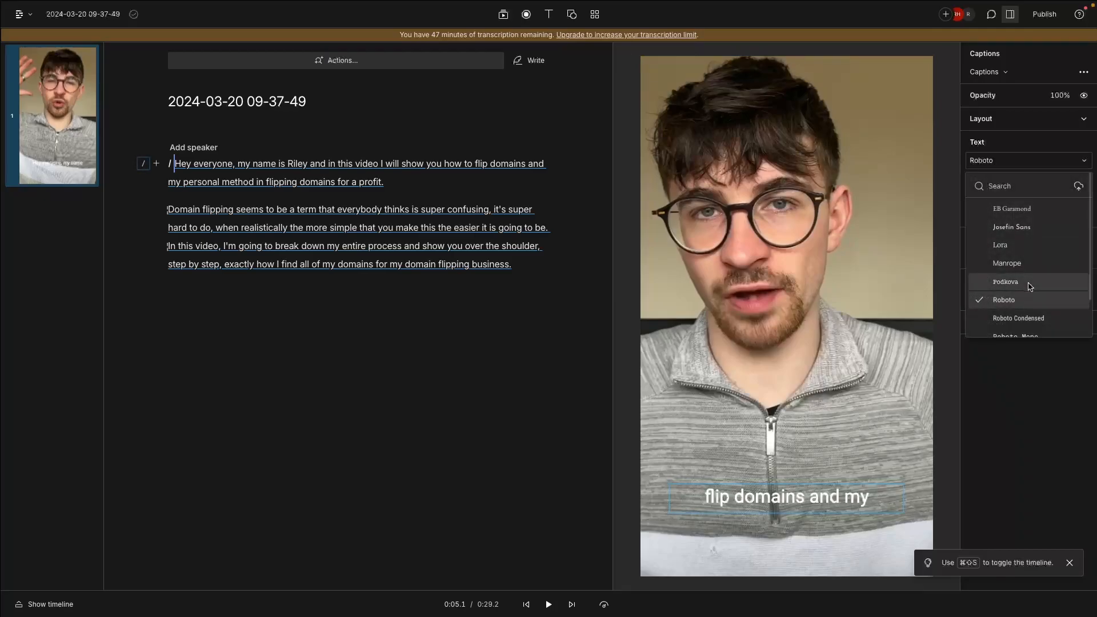
scroll(1015, 318, down, 2)
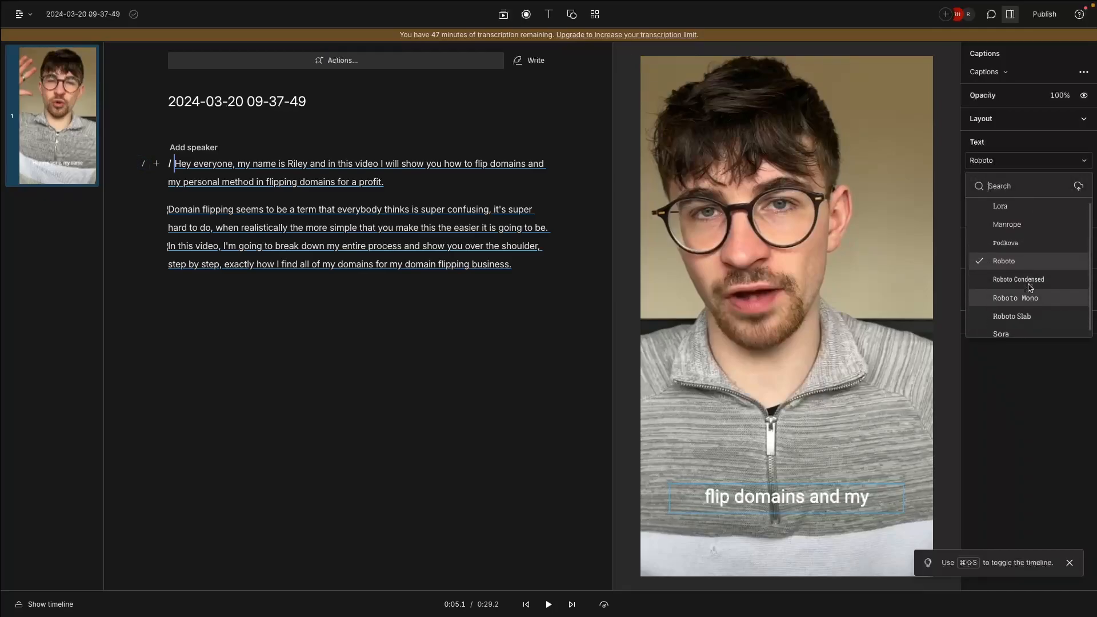
click(1012, 327)
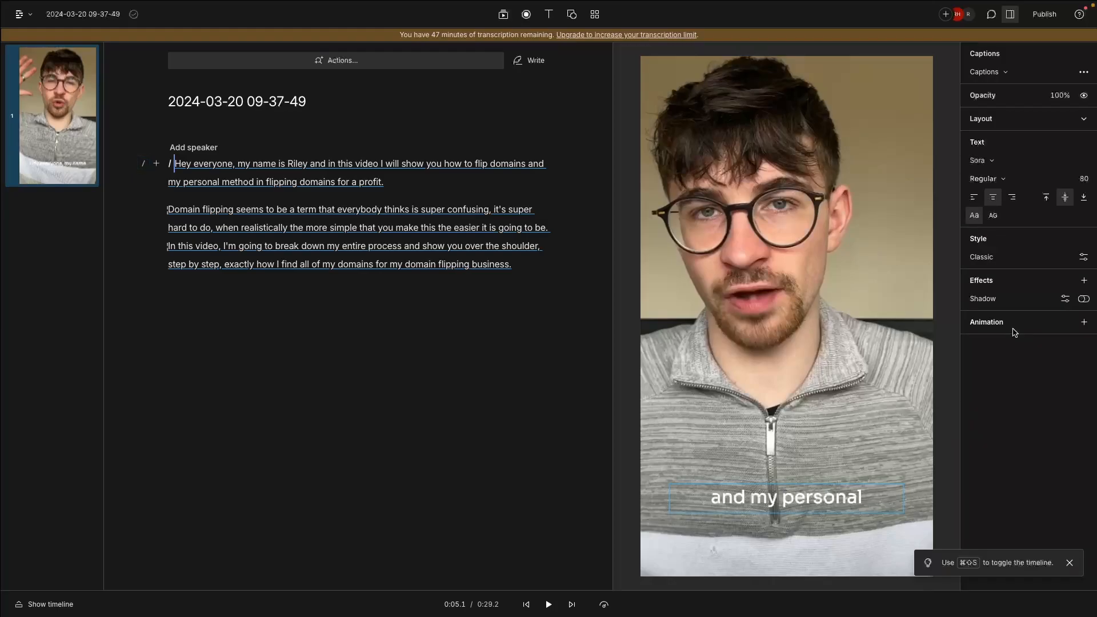
Step: Set the captions' font weight to Extra Bold and their size to 126
click(986, 179)
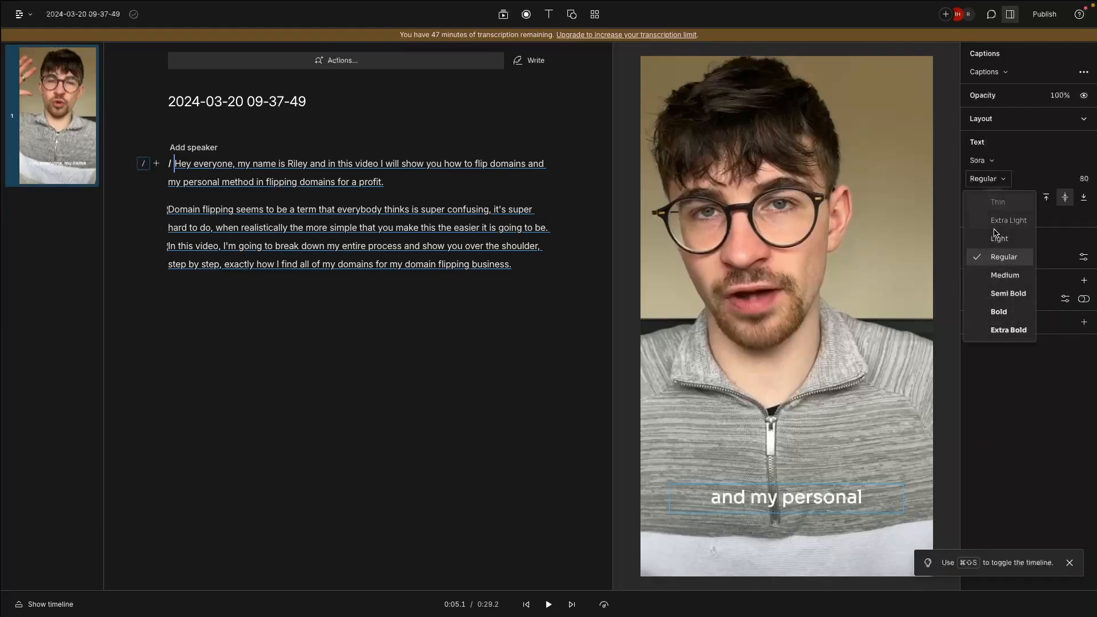
click(999, 312)
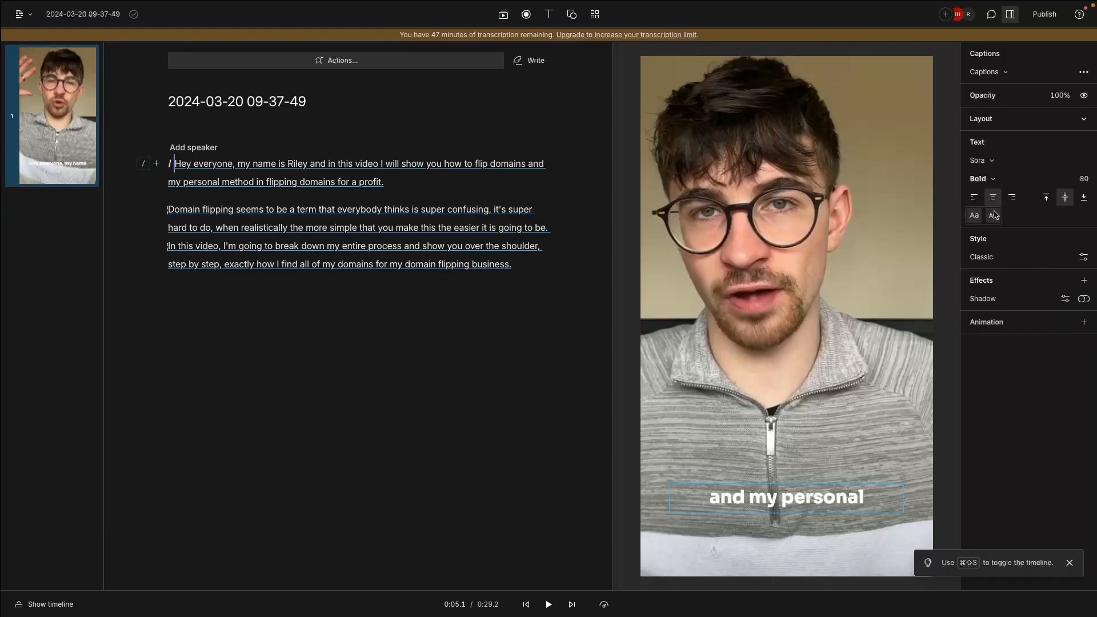
click(984, 179)
click(1001, 330)
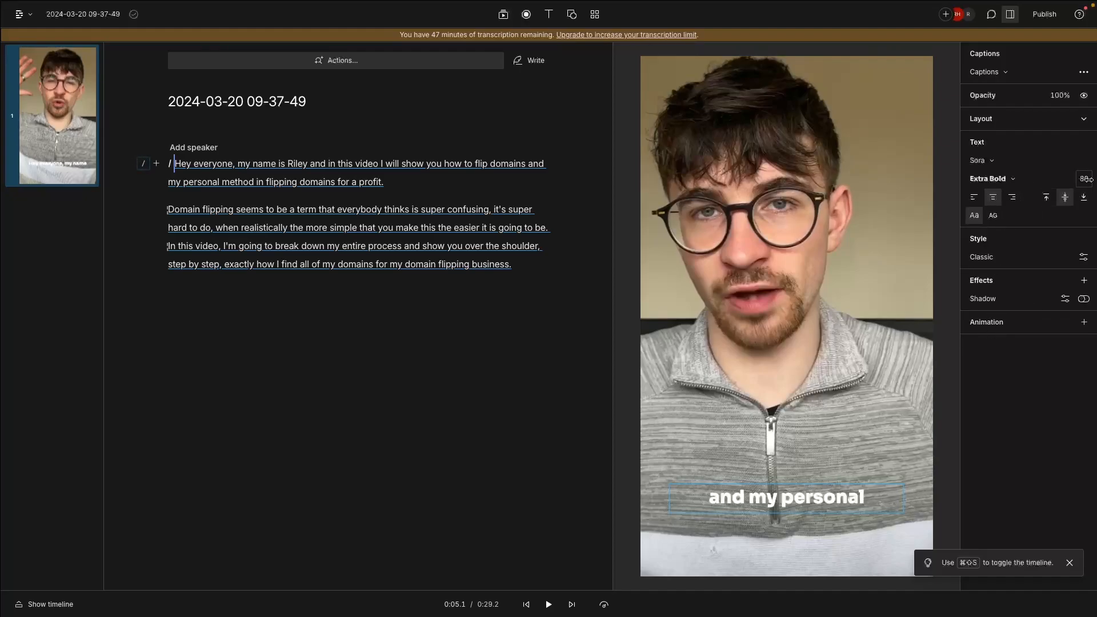
drag(1085, 179, 36, 186)
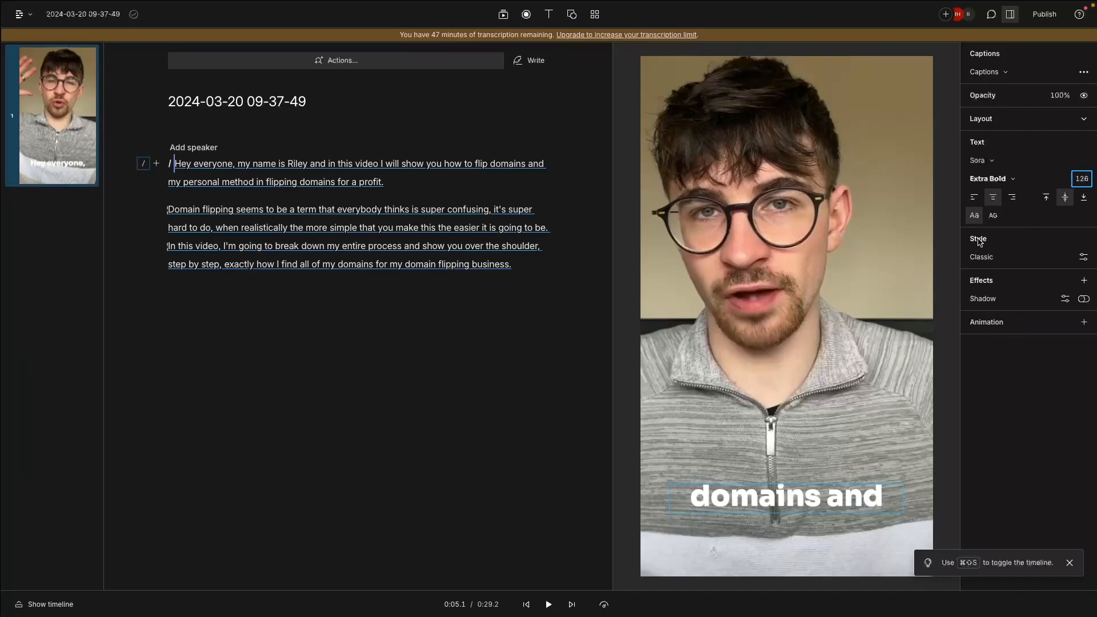
Step: Add active-word styling to the captions and set the active word's fill colour to white
click(1084, 258)
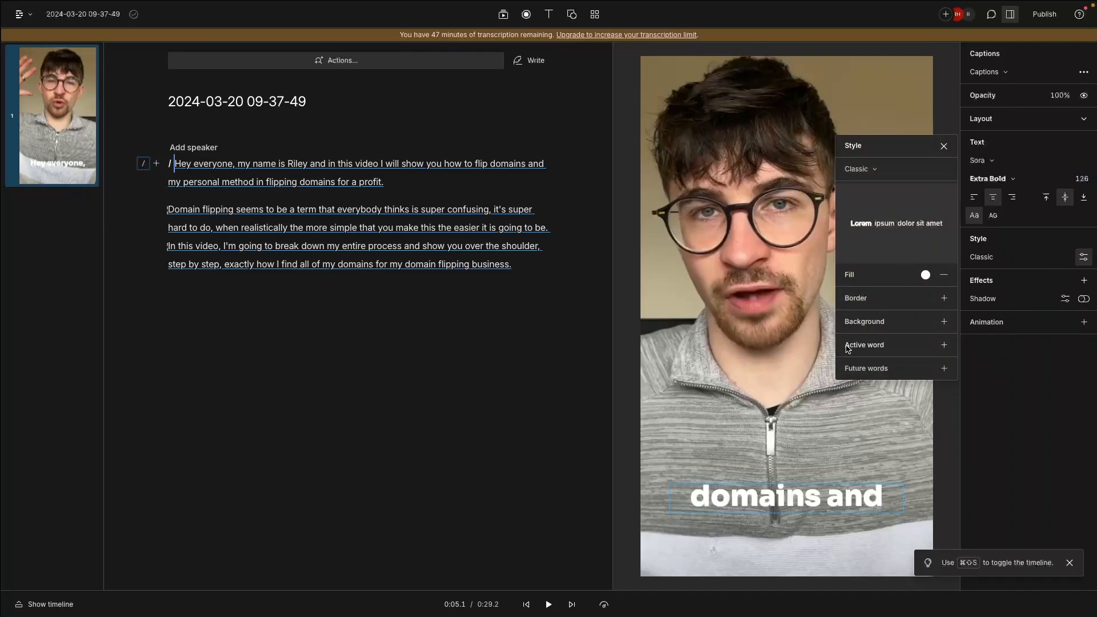
click(944, 346)
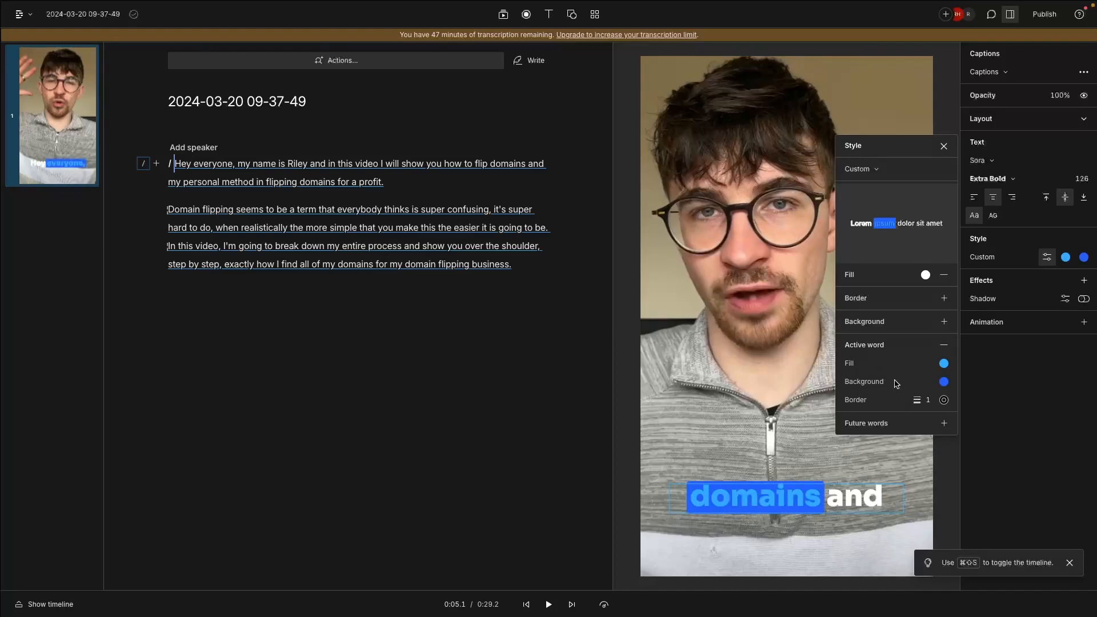
click(945, 364)
click(900, 162)
drag(900, 144, 875, 86)
click(1032, 431)
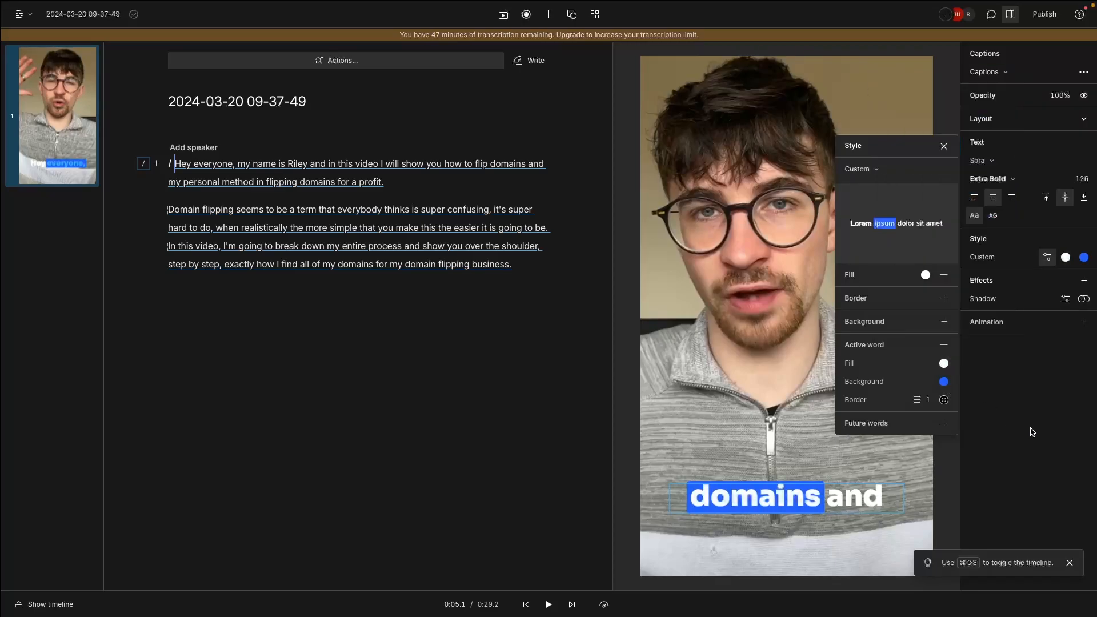
Step: Close the style settings and play the video briefly to preview the active-word highlight
click(199, 182)
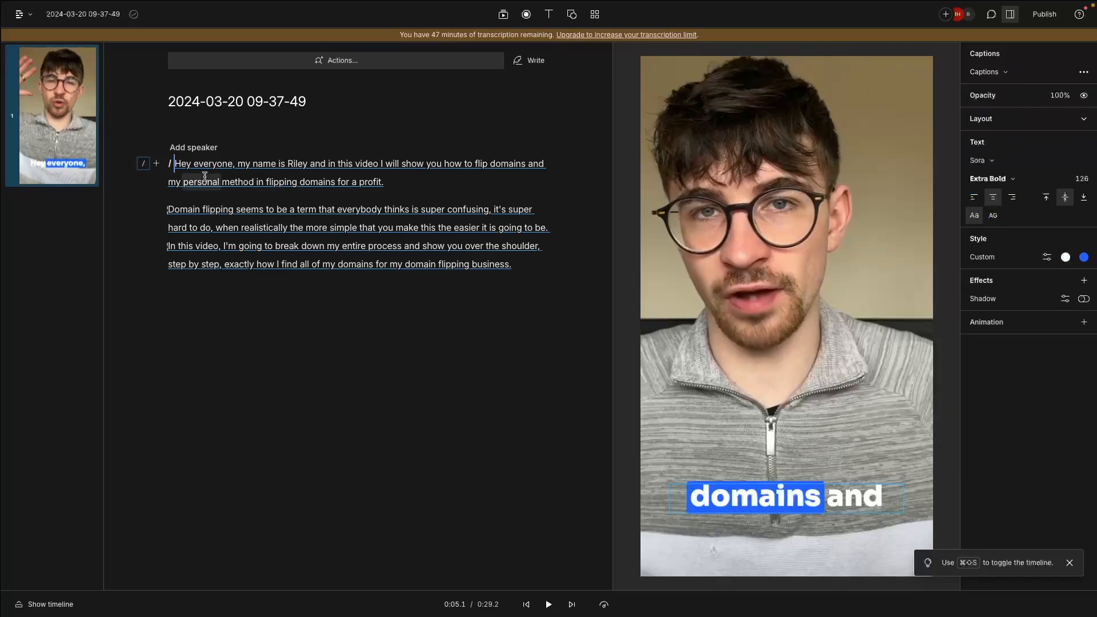
key(space)
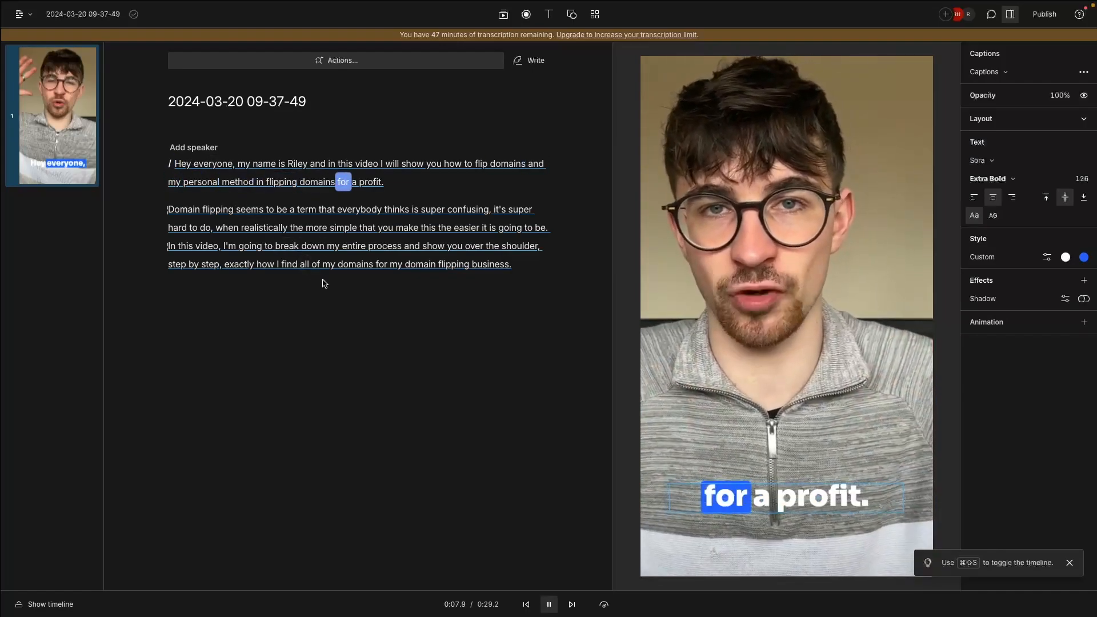
key(space)
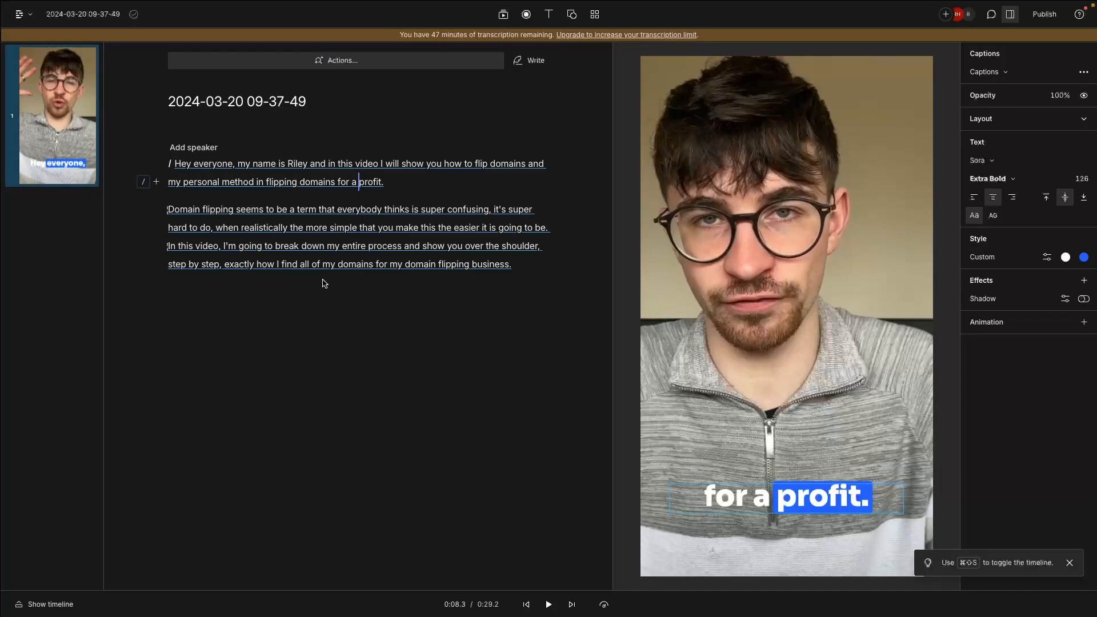
Step: Make the captions' active-word background transparent and set the active word's fill to yellow, ffee00
click(1047, 258)
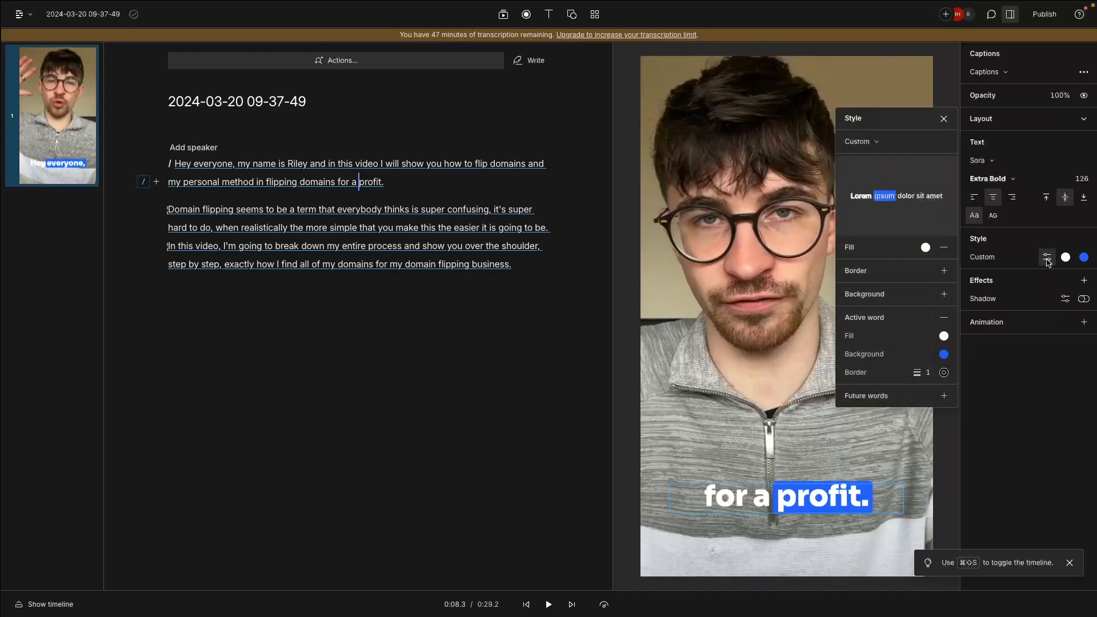
click(944, 354)
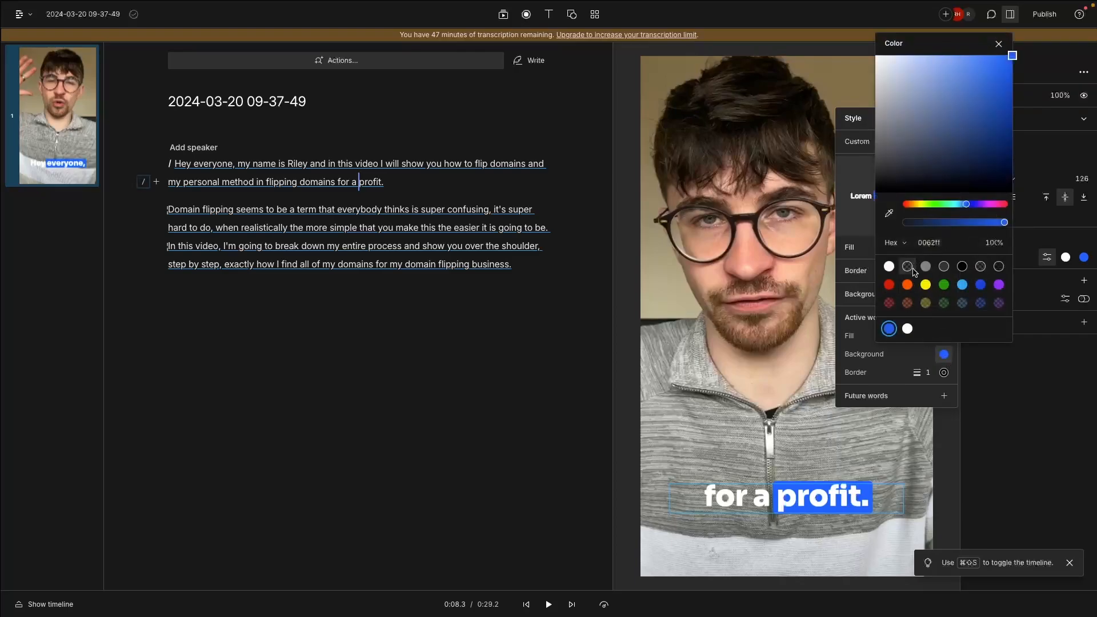
click(909, 267)
click(923, 354)
click(944, 337)
click(927, 284)
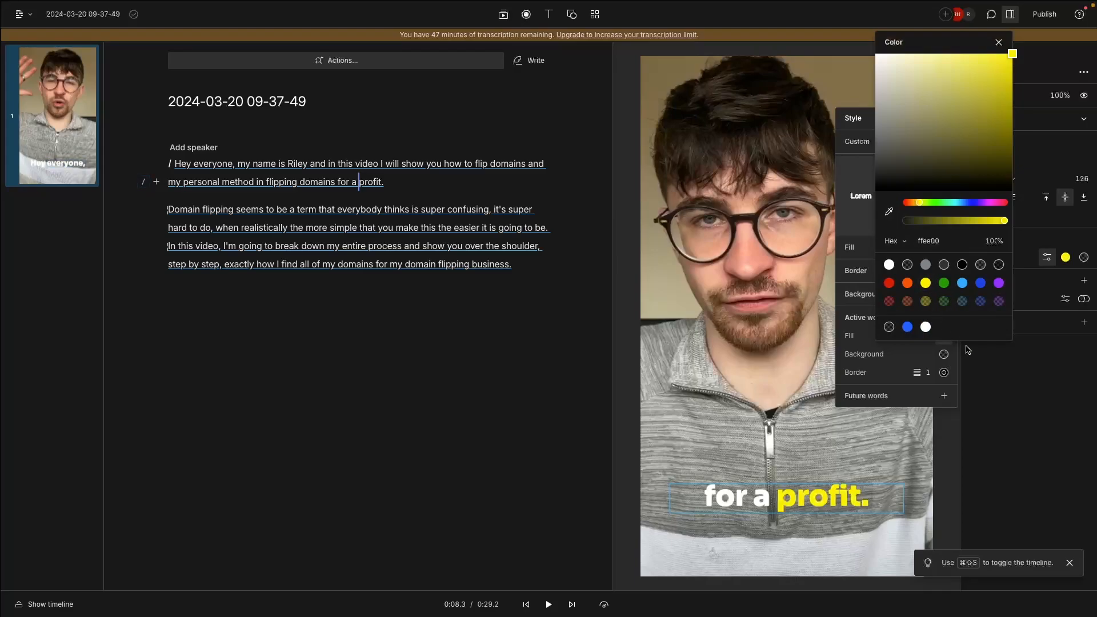
Step: Close the colour settings and preview the restyled captions by playing the video from the start of the script
click(386, 150)
click(180, 164)
click(549, 606)
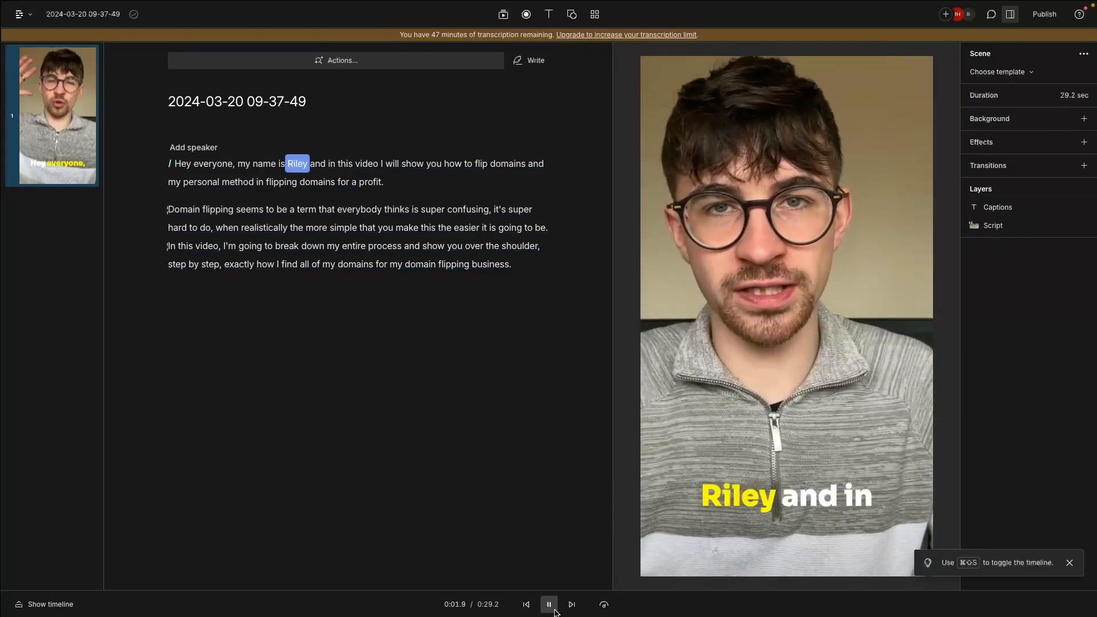
click(552, 609)
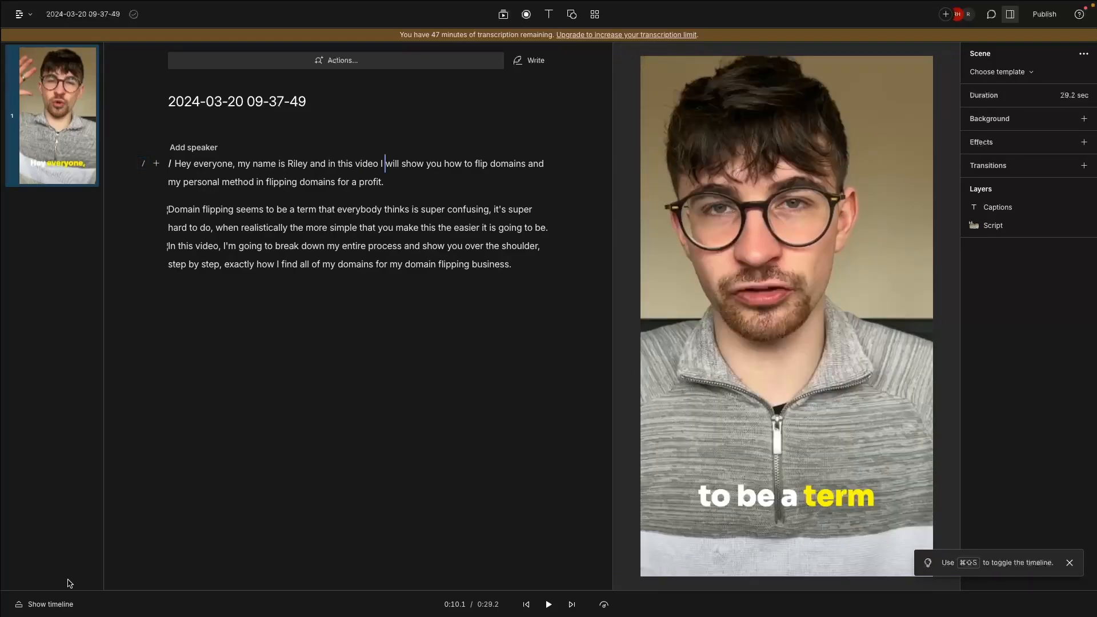
Step: Show the timeline, place the playhead at about 3.1 seconds, and play a short section from there
click(40, 604)
click(109, 526)
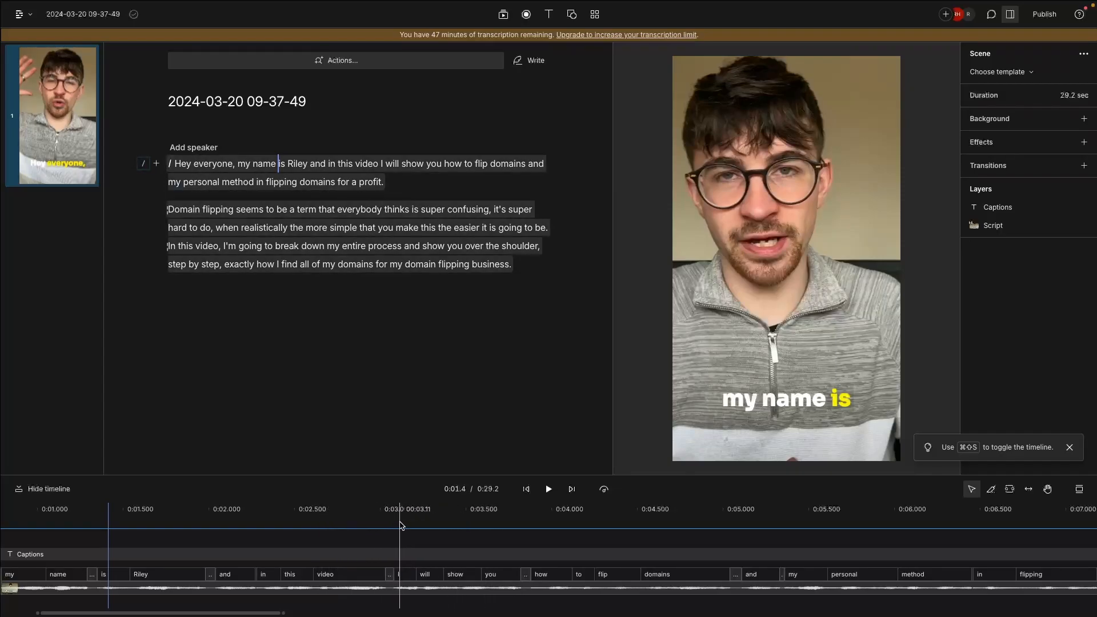
click(400, 525)
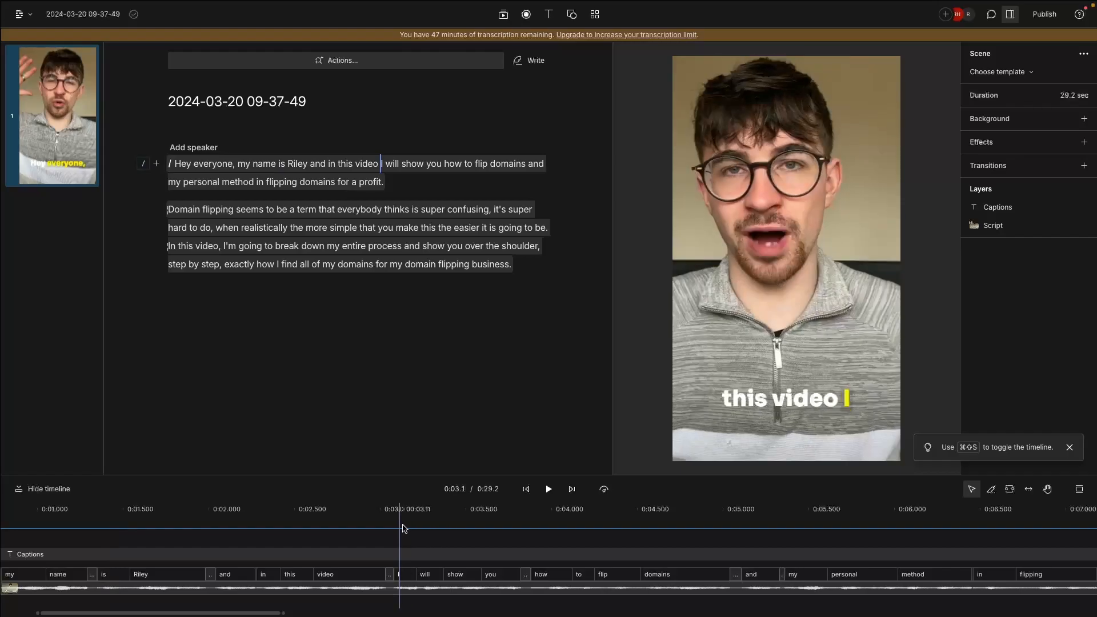
key(space)
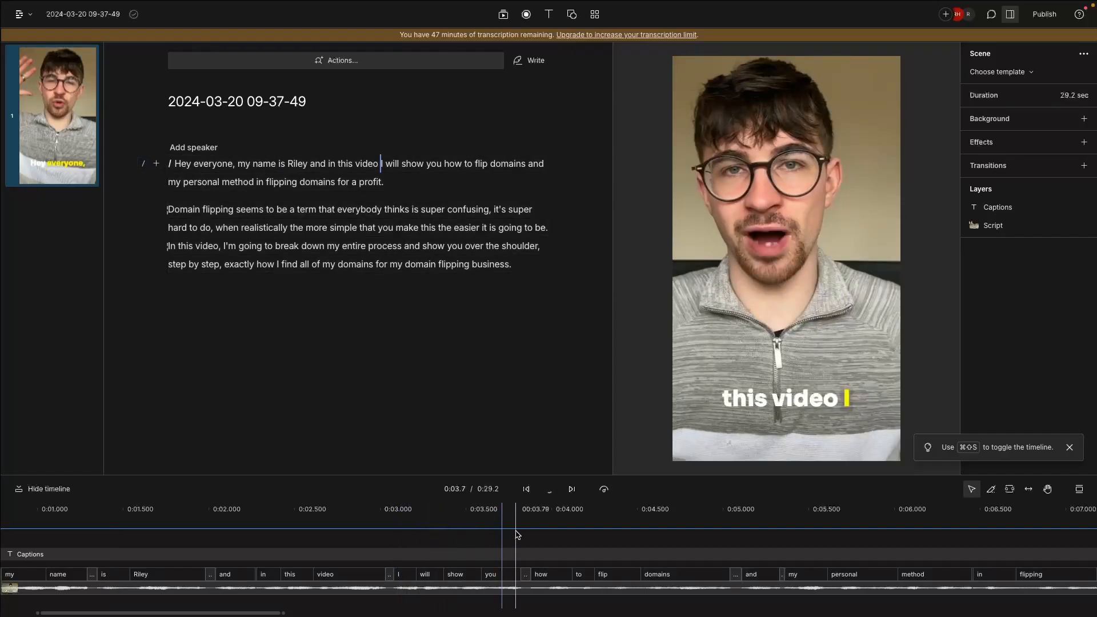
key(space)
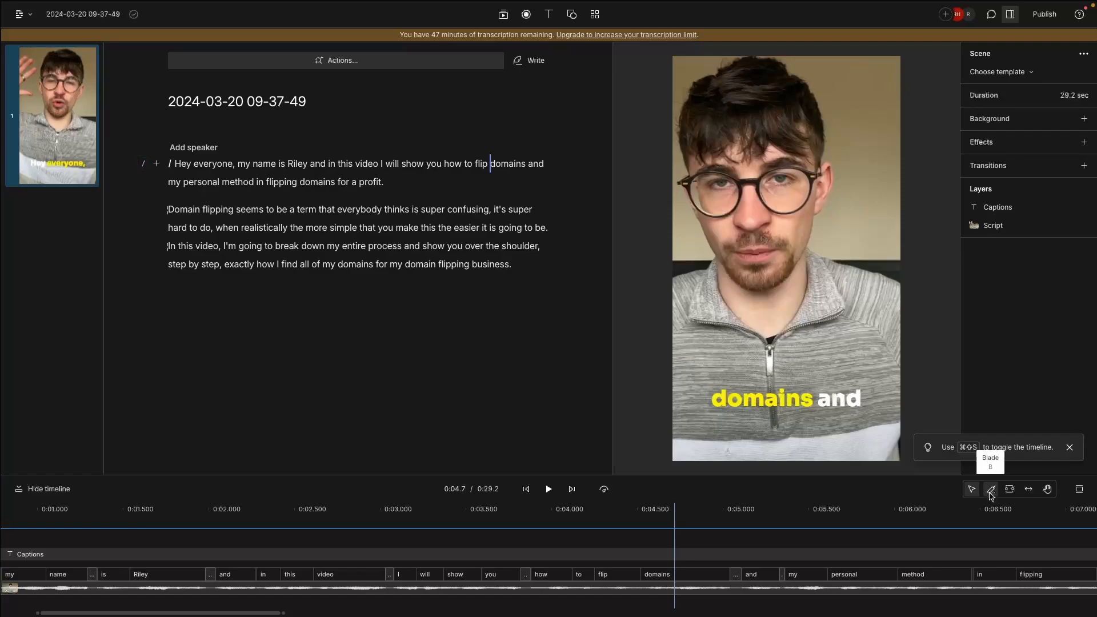
Step: Split the script clip with the Blade tool around the word "domains" after "how to flip", and delete that segment
click(991, 495)
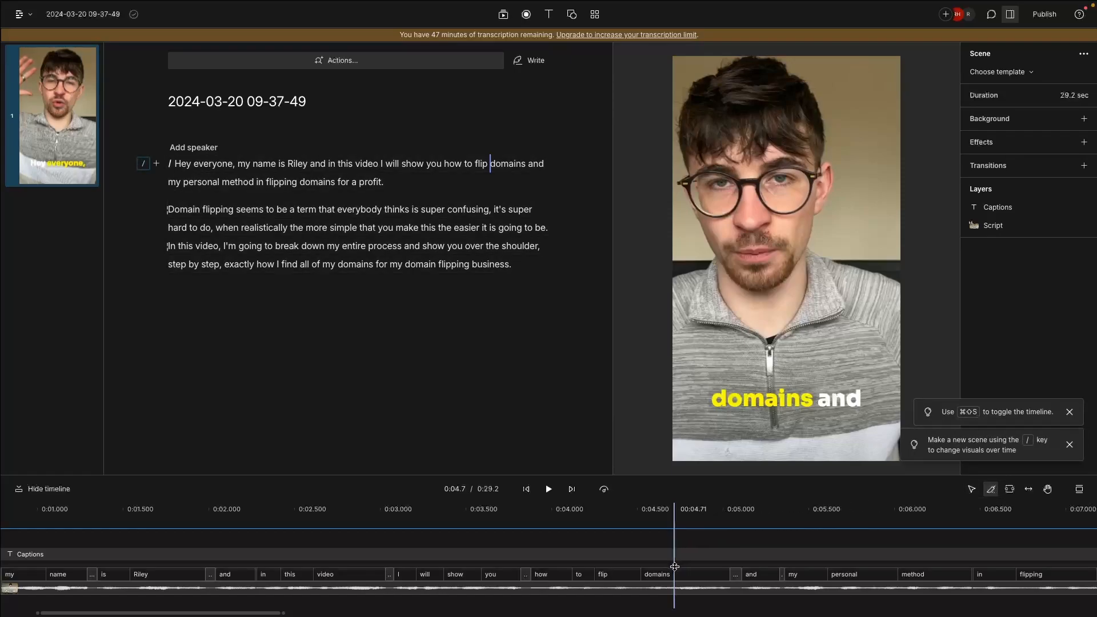
click(676, 588)
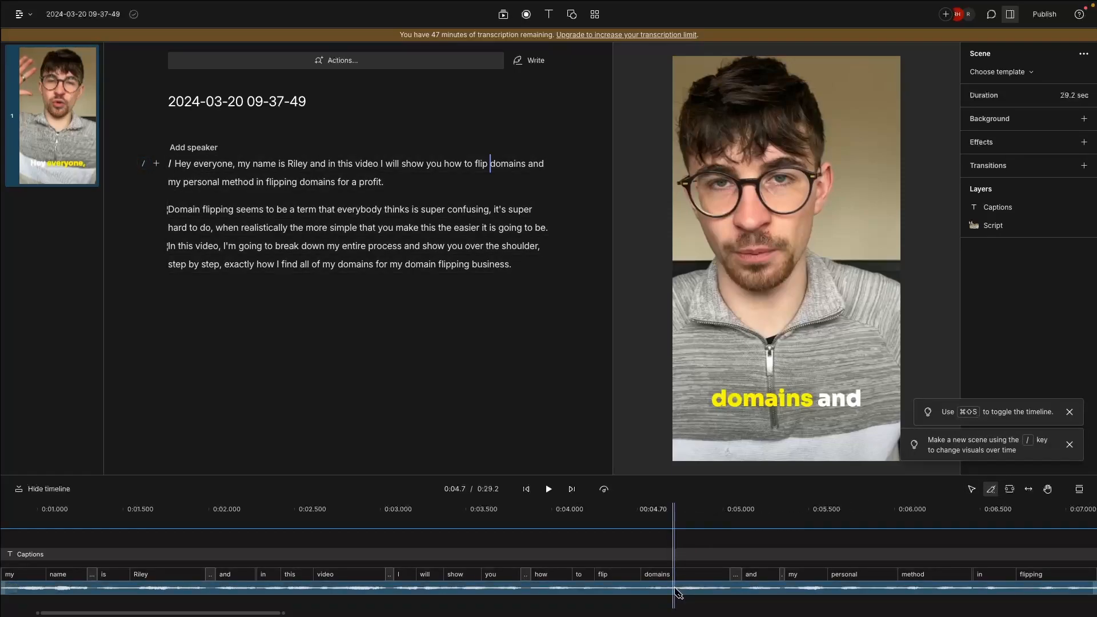
click(676, 591)
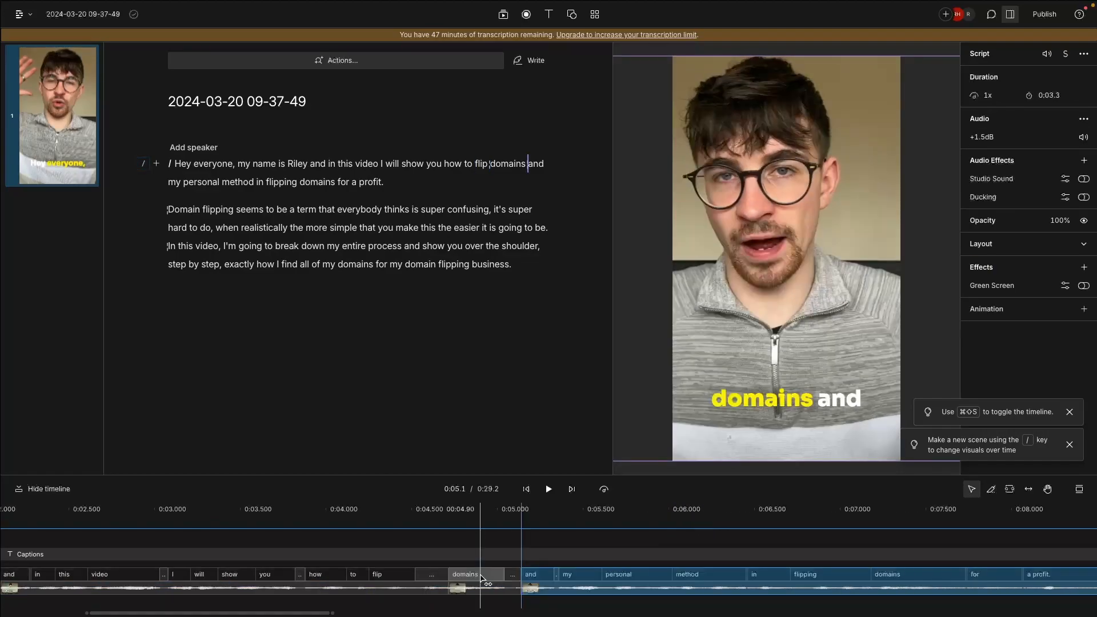
click(474, 582)
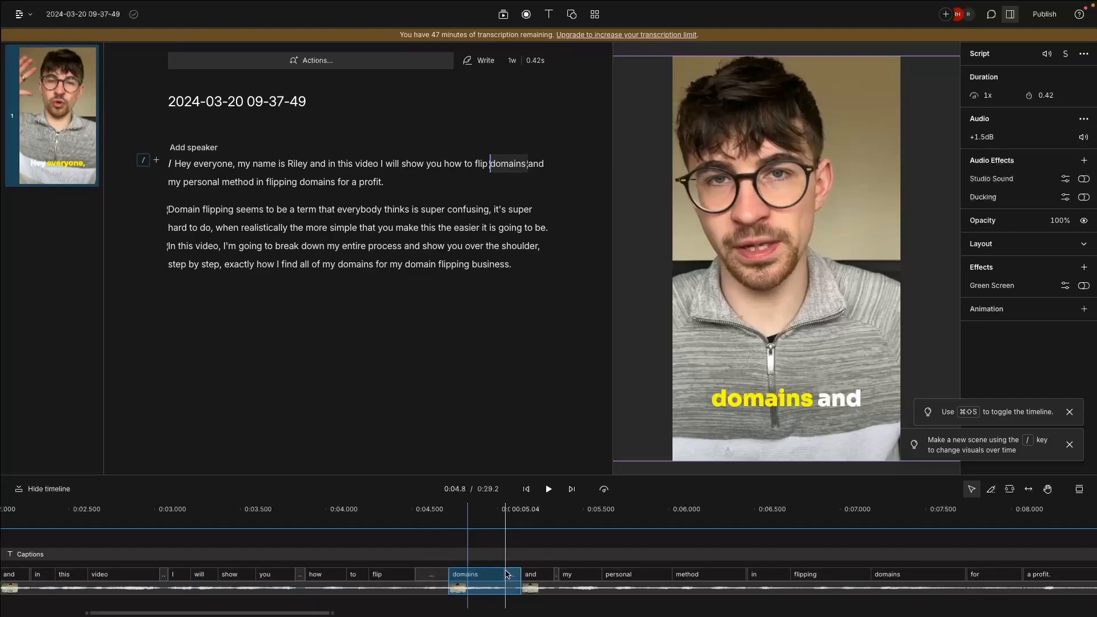
key(BackSpace)
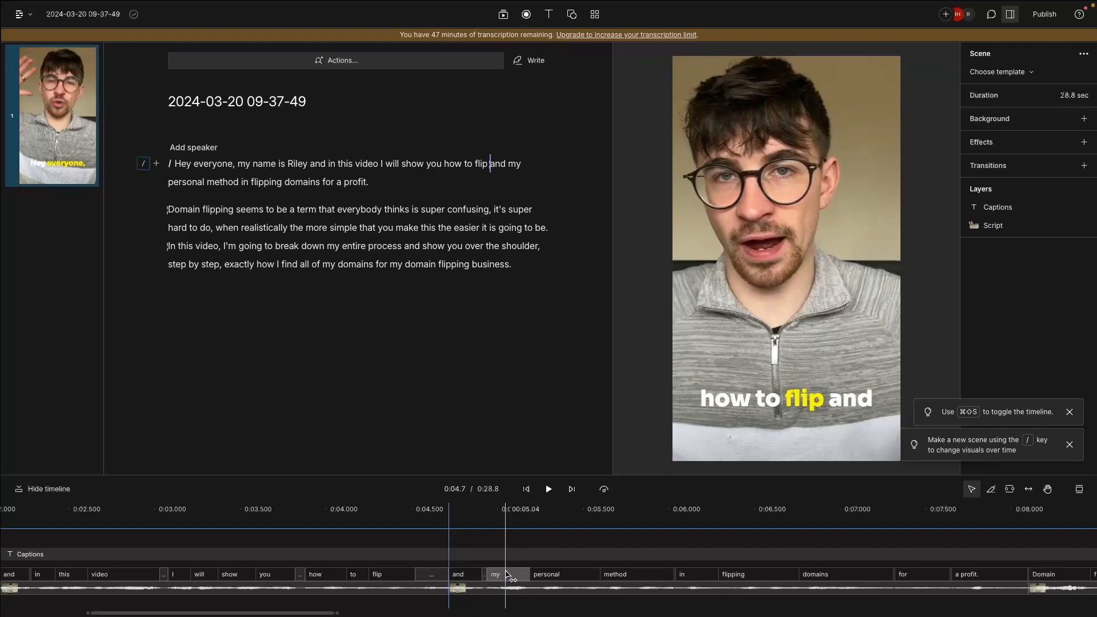
Step: Undo the deletion of the "domains" segment and the clip splits around it
key(super+z)
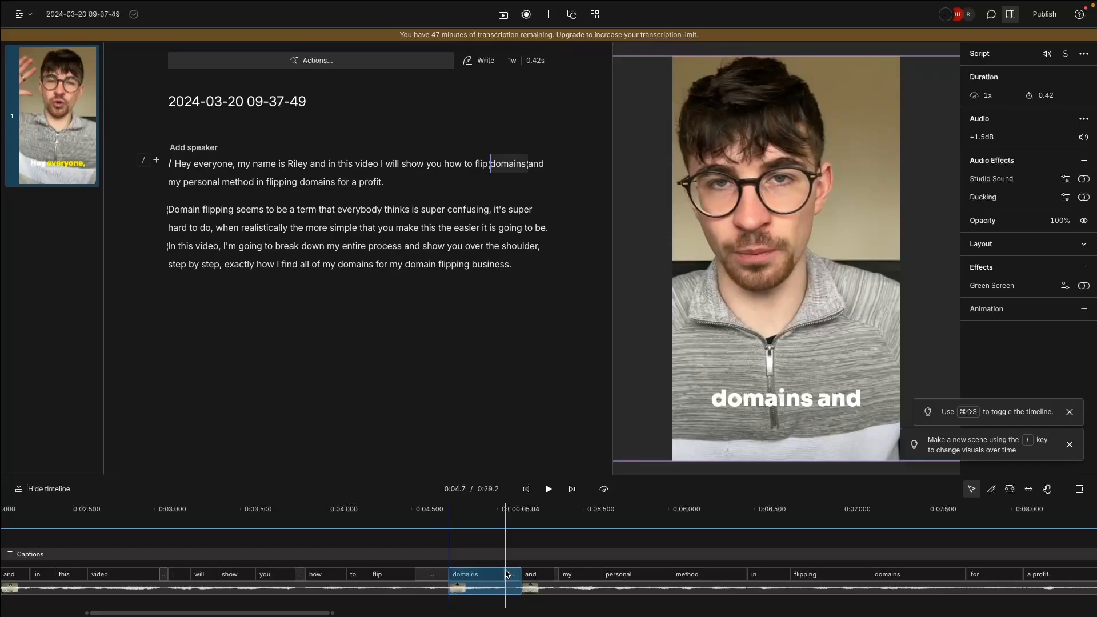
key(Escape)
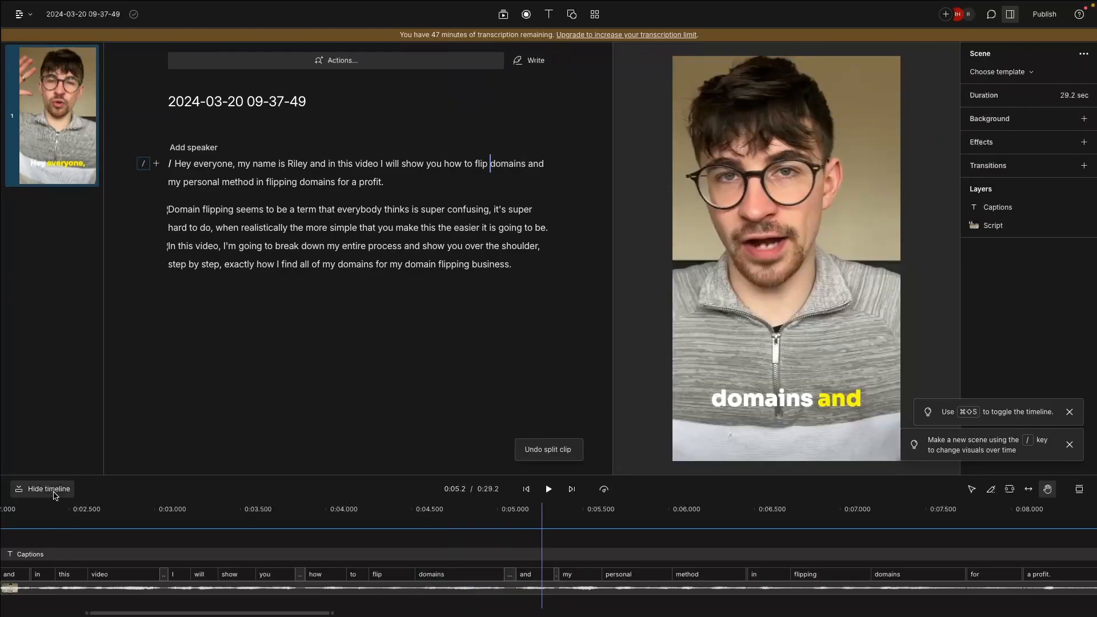
Step: Hide the timeline and add a title text layer at the start of the script reading "How to flip domains!"
click(49, 489)
click(175, 164)
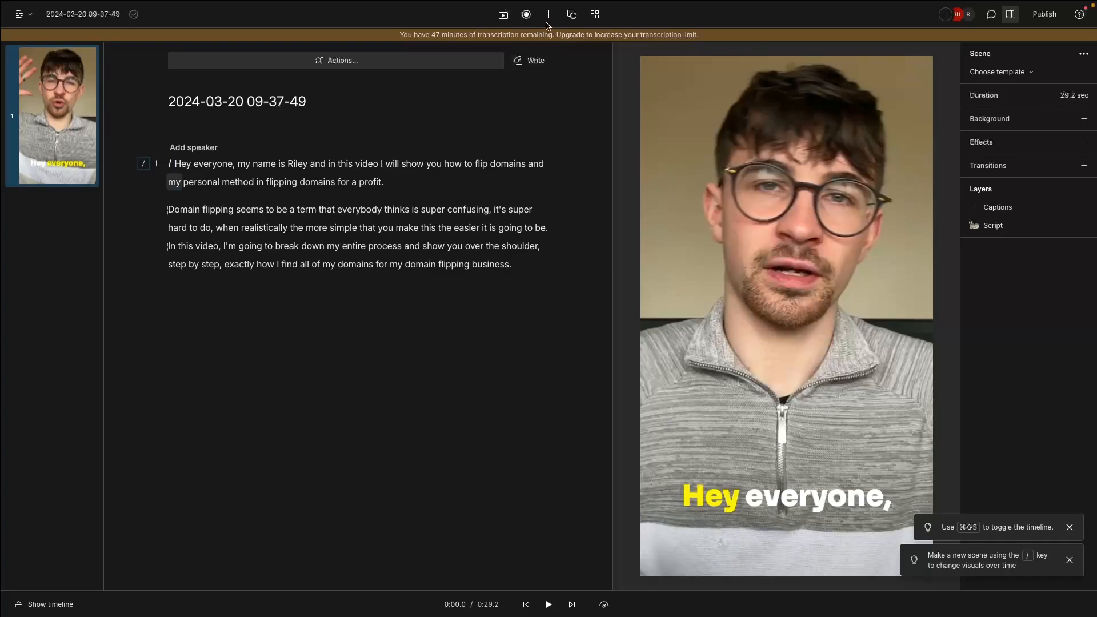
click(548, 21)
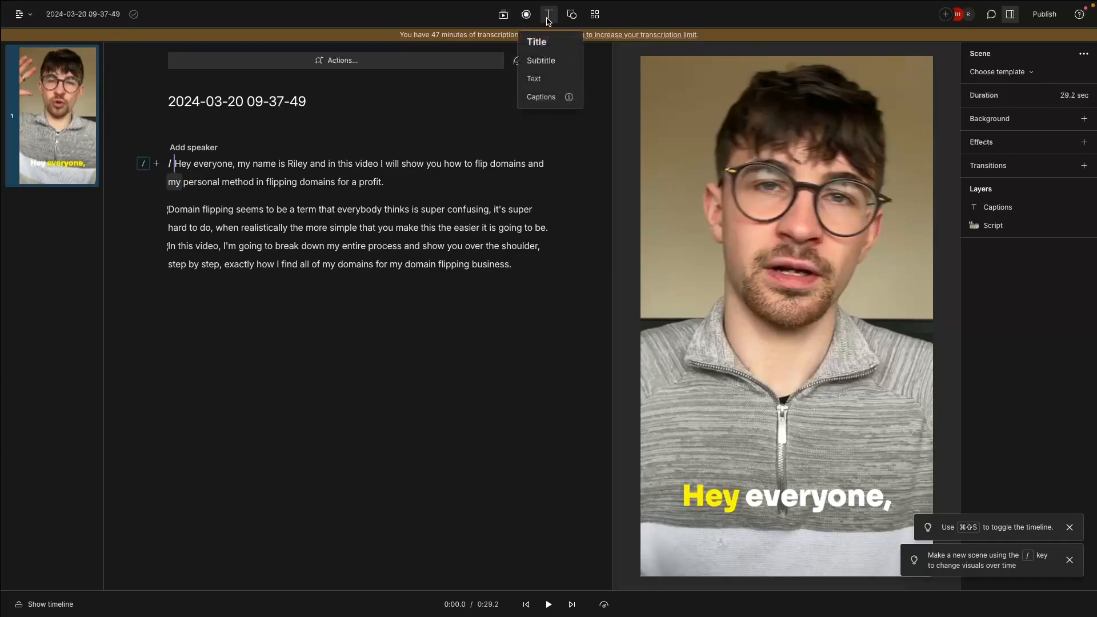
click(541, 49)
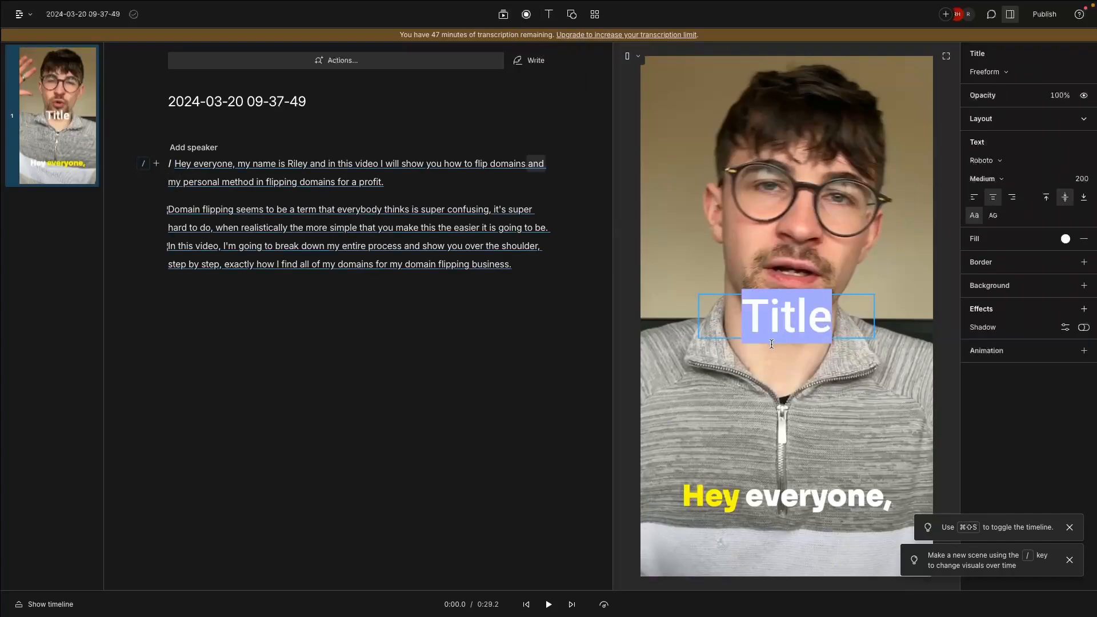
text(Hw)
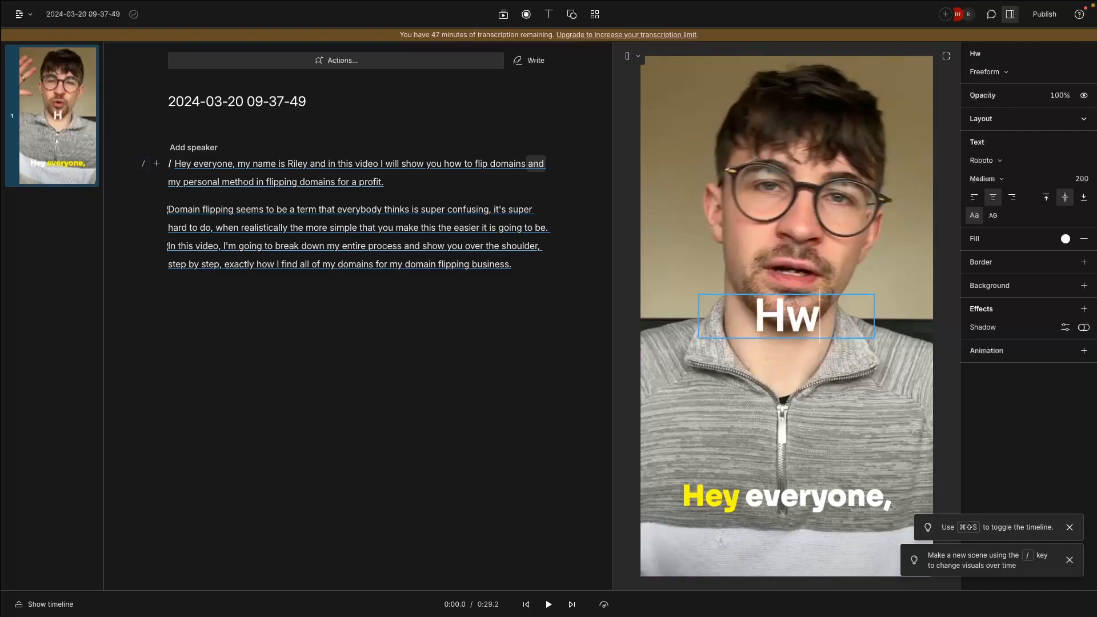
key(BackSpace)
text(ow to flip doman)
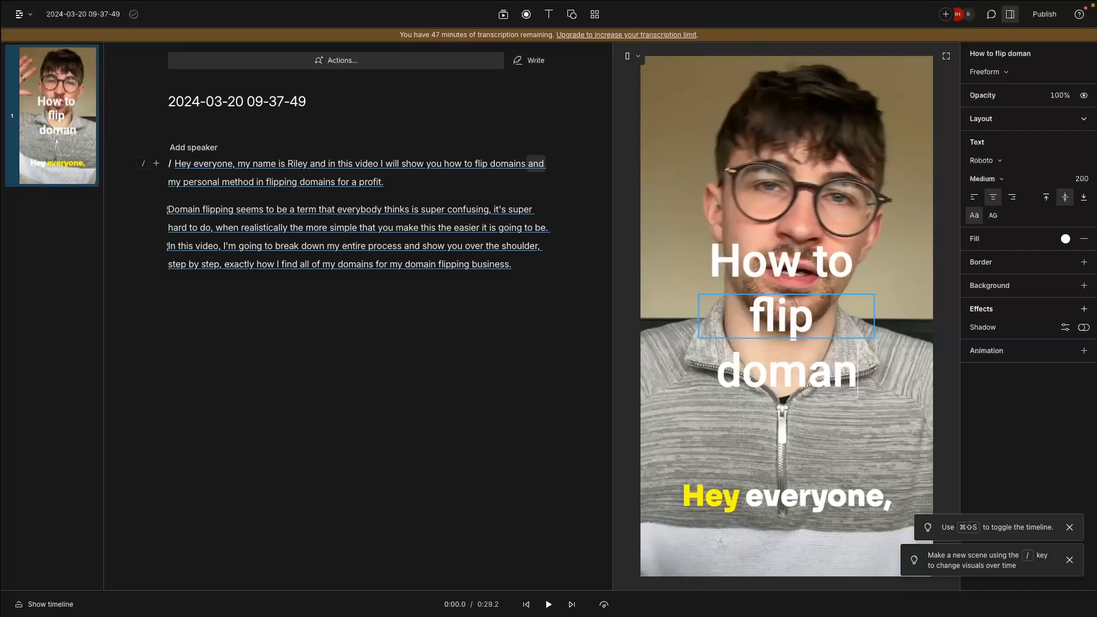
key(BackSpace)
text(ins!)
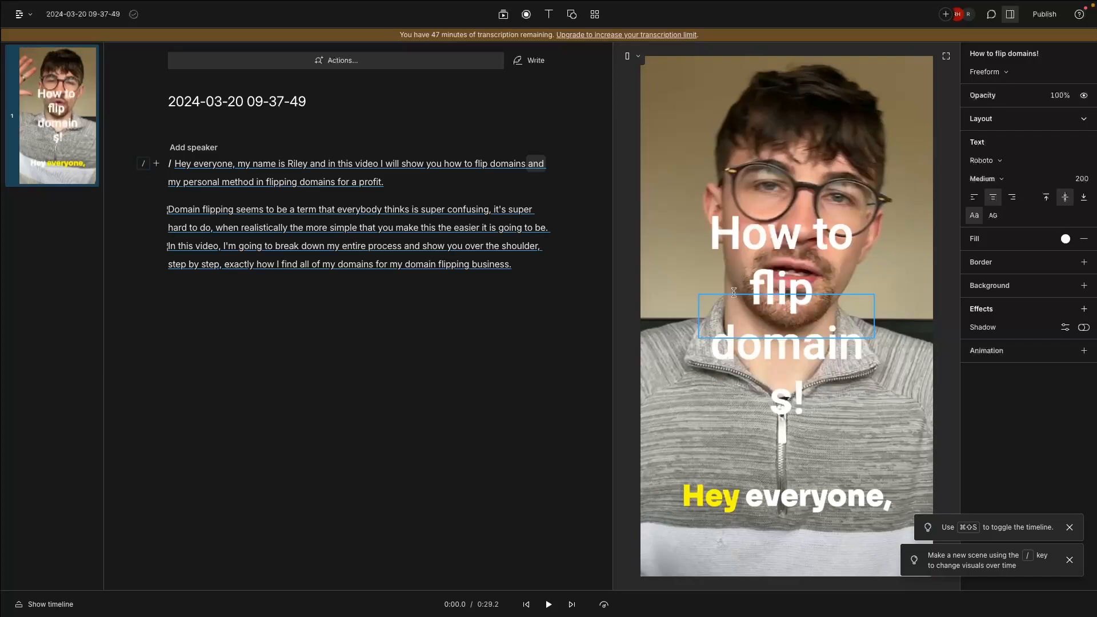
Step: Fit the title on two lines below the chin at text size 154 and fill it with red (ff0000)
drag(817, 426, 817, 377)
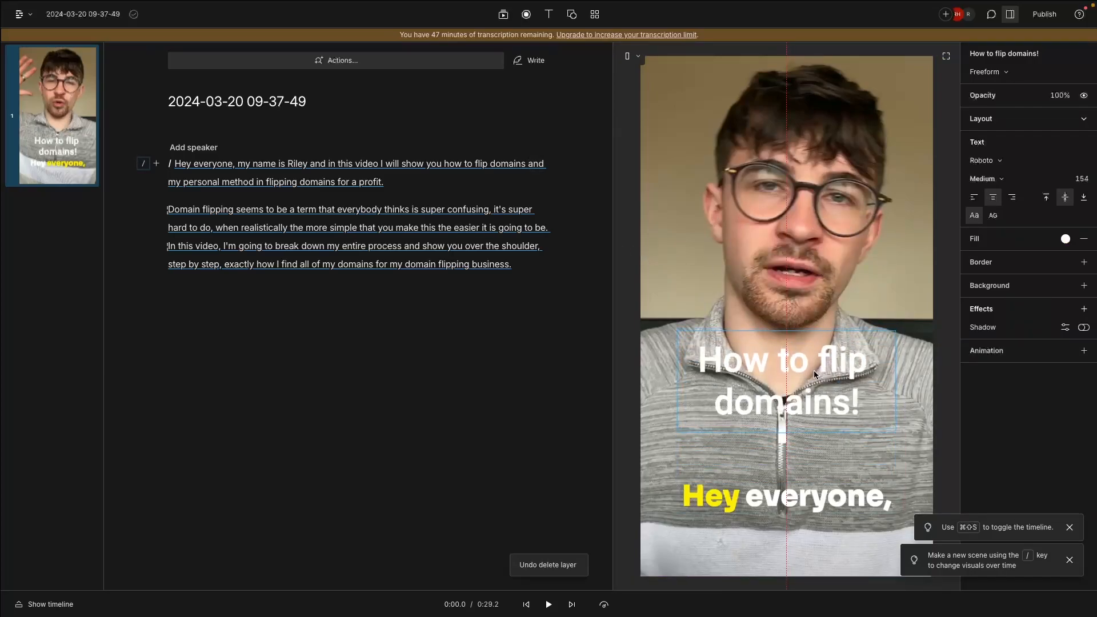
click(1066, 239)
drag(1029, 315, 1096, 270)
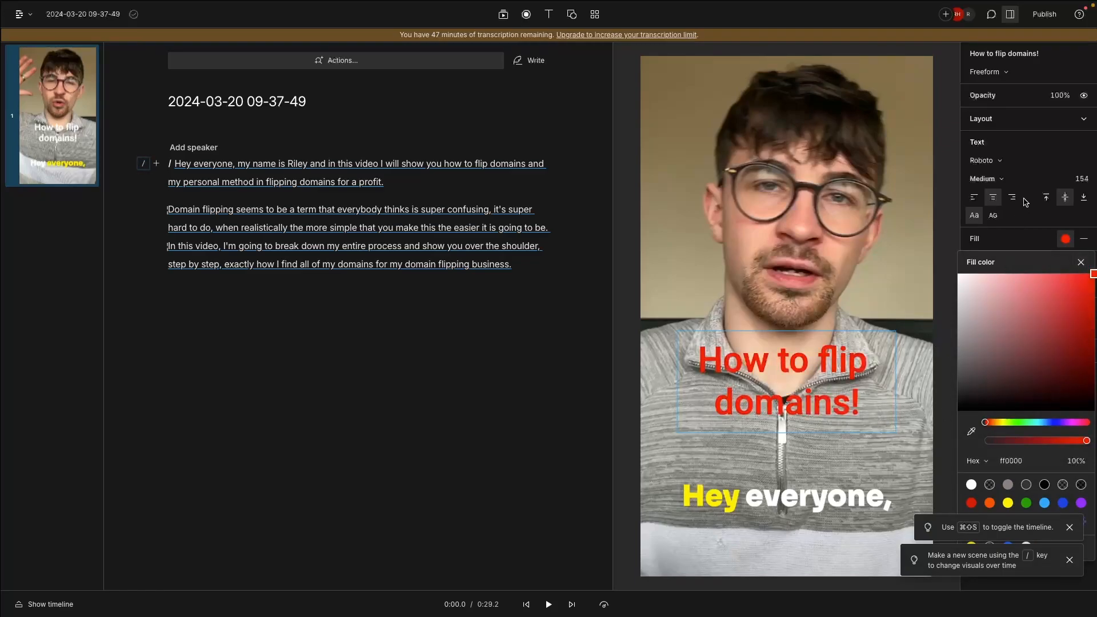
click(1052, 159)
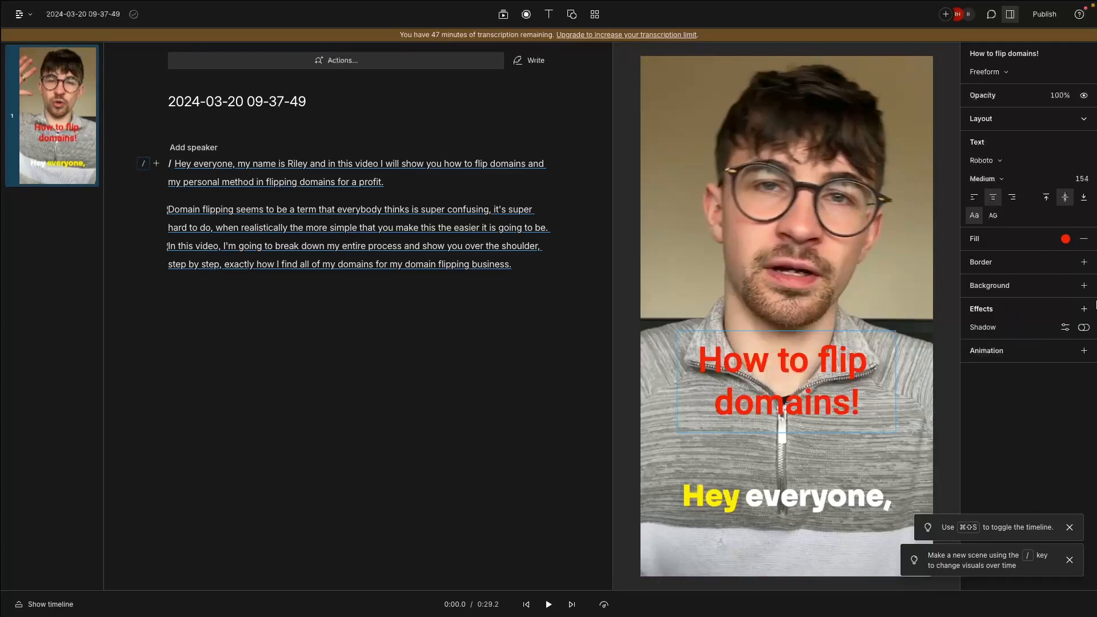
Step: Add a black border of thickness 25 to the title and move it slightly lower, closer to the captions
click(1085, 262)
drag(1066, 262, 1065, 262)
drag(786, 382, 786, 403)
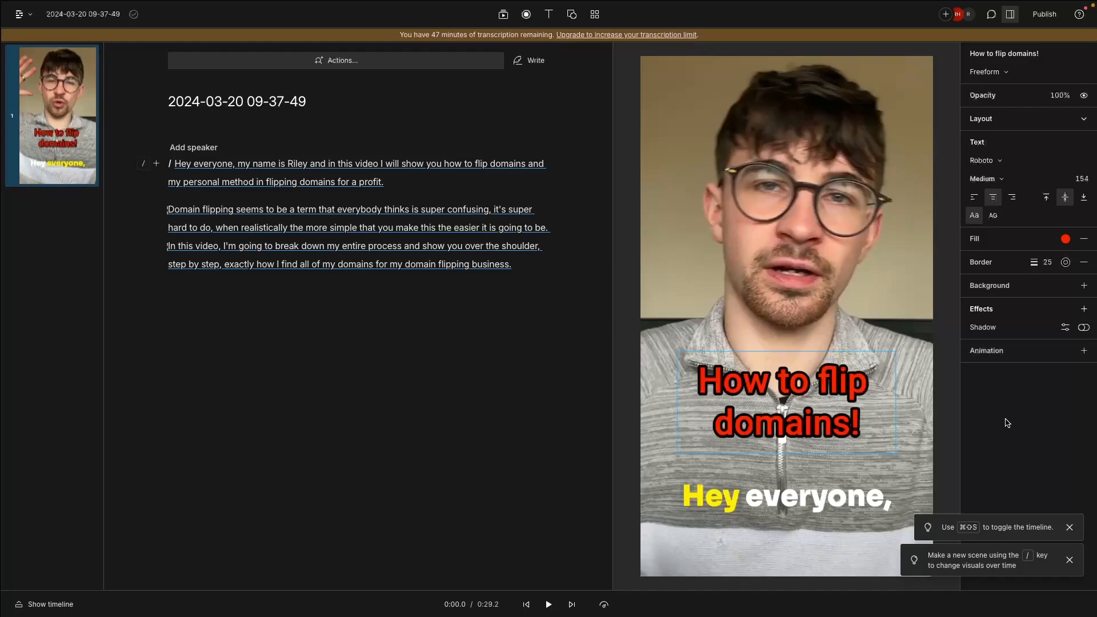
Step: Delete the "How to flip domains!" title layer
key(Delete)
Step: Apply the Eye Contact effect to the script video and show the timeline
click(856, 350)
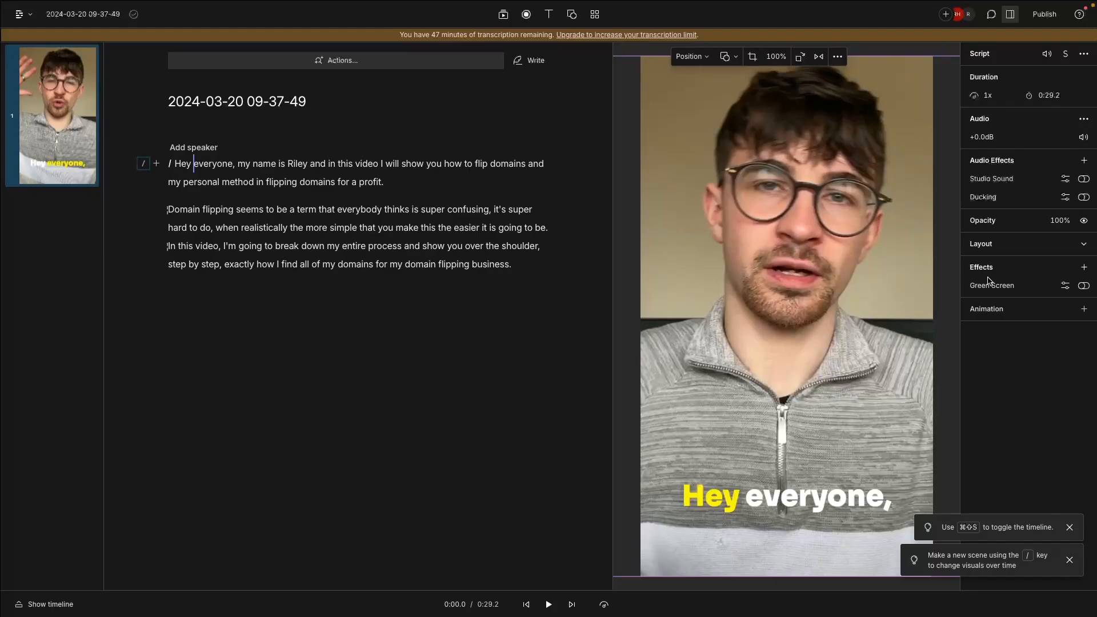
click(1084, 267)
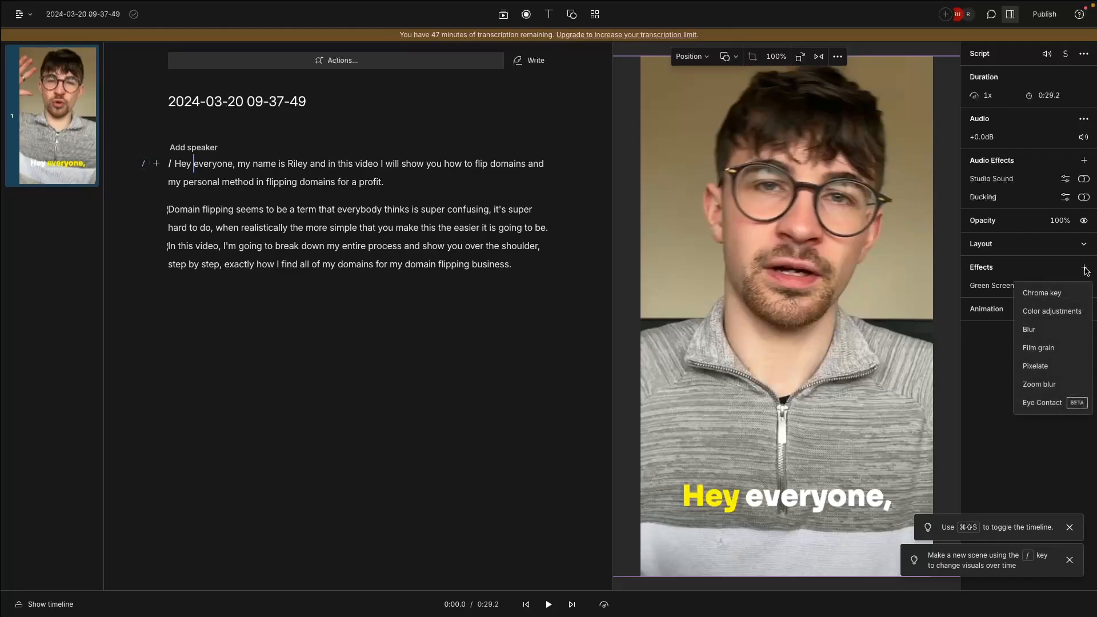
click(1044, 403)
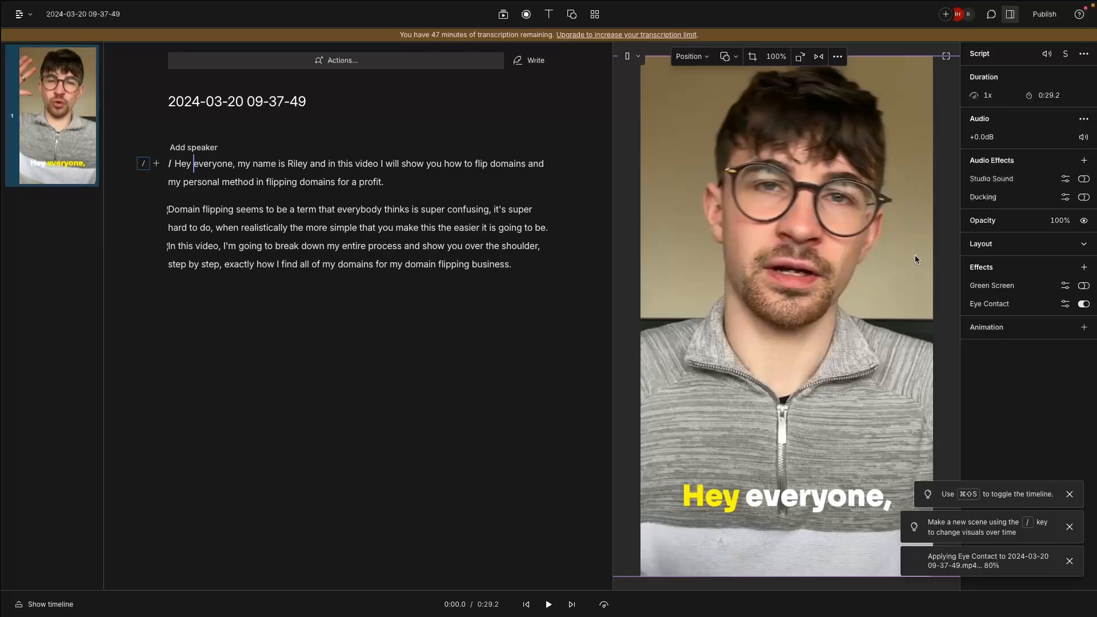
click(288, 163)
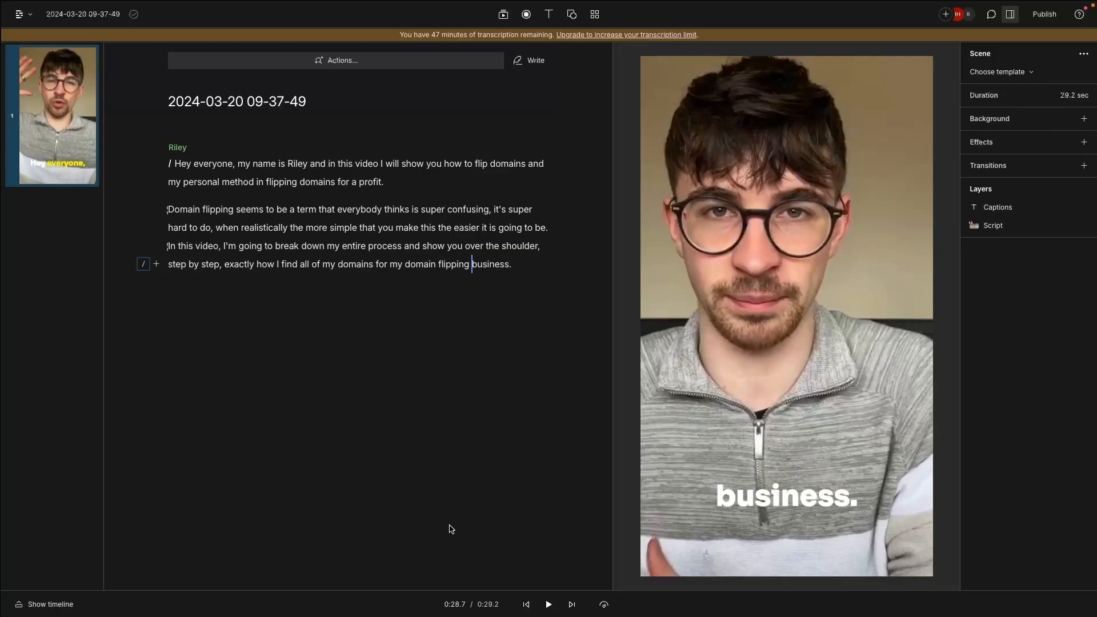
click(50, 604)
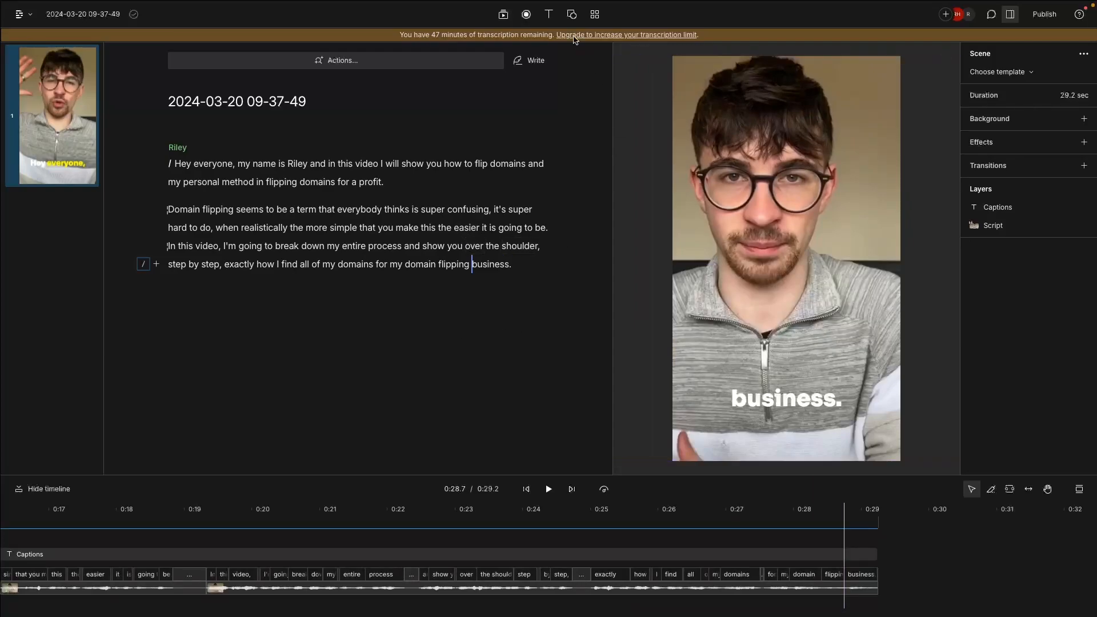
Step: Insert the stock video "Ristafallet Waterfall: A Stunning Natural Wonder in Sweden" over the footage
click(504, 16)
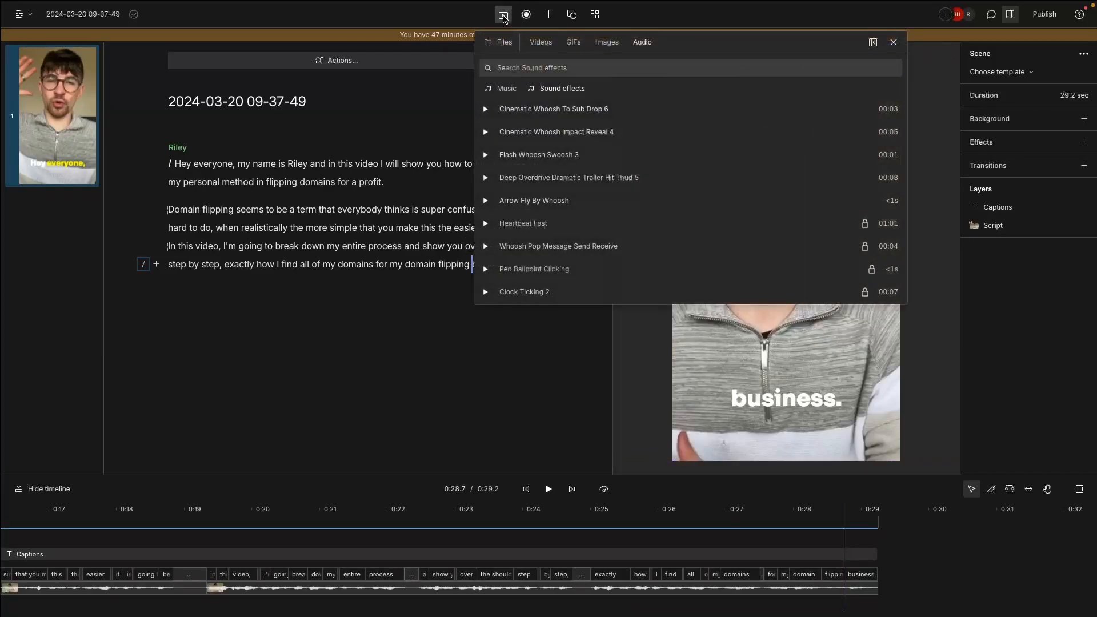
click(540, 42)
click(574, 158)
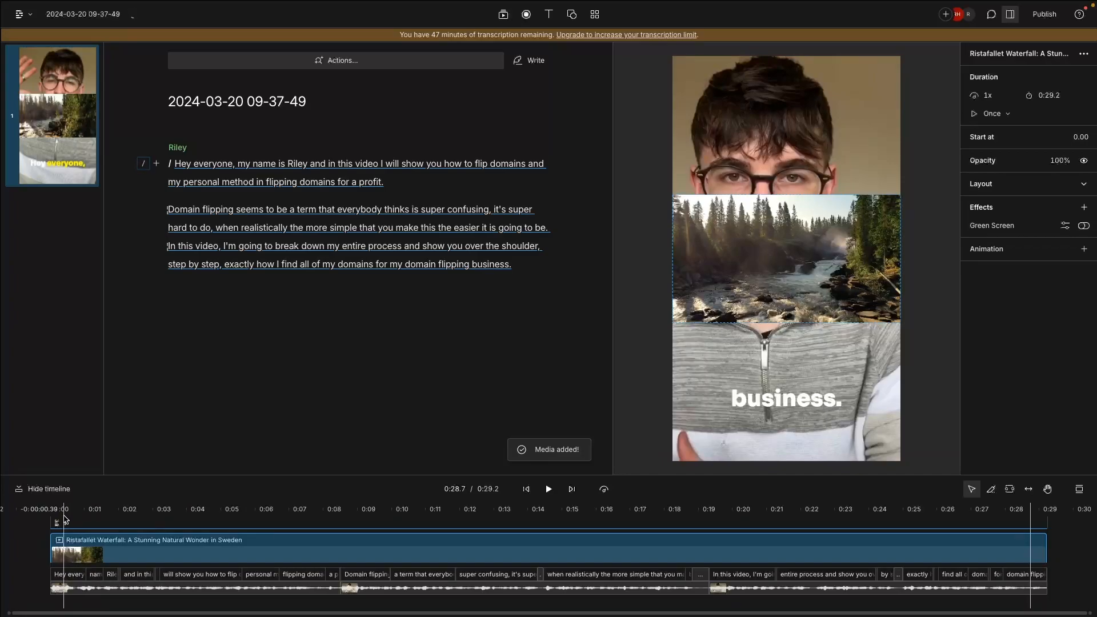
Step: Split the waterfall clip at about 3 seconds with the Blade tool and delete the part before the cut
click(65, 518)
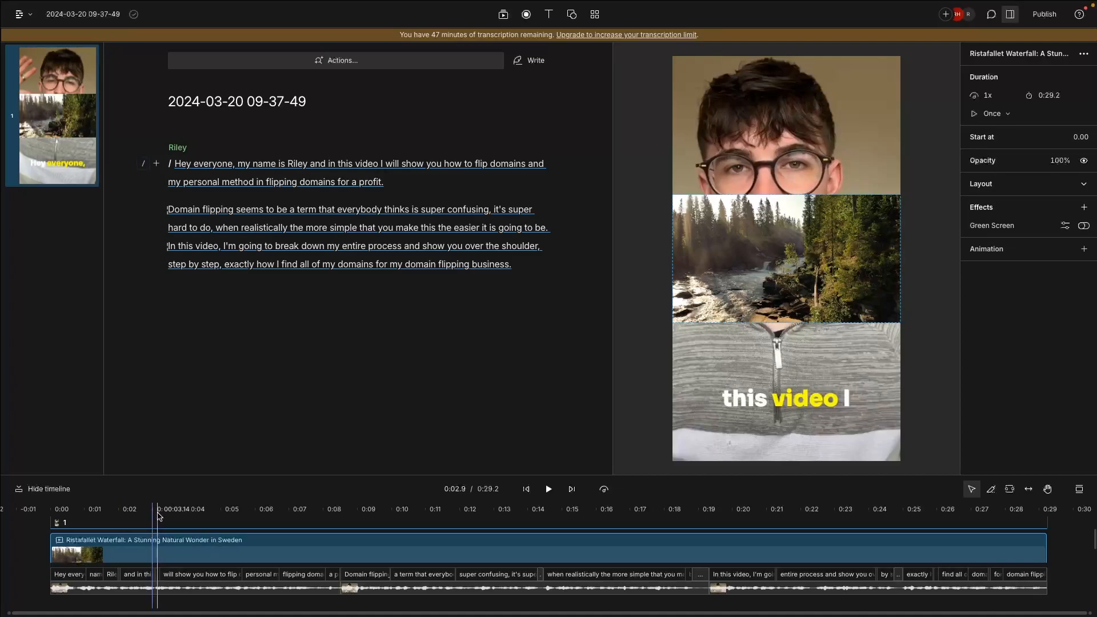
click(991, 489)
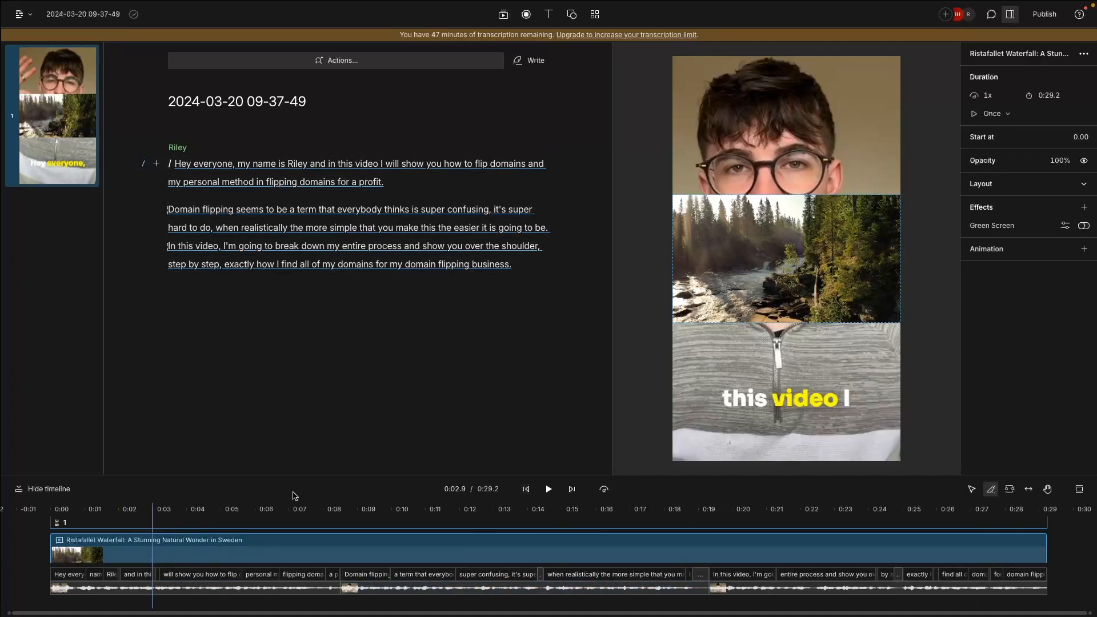
click(154, 547)
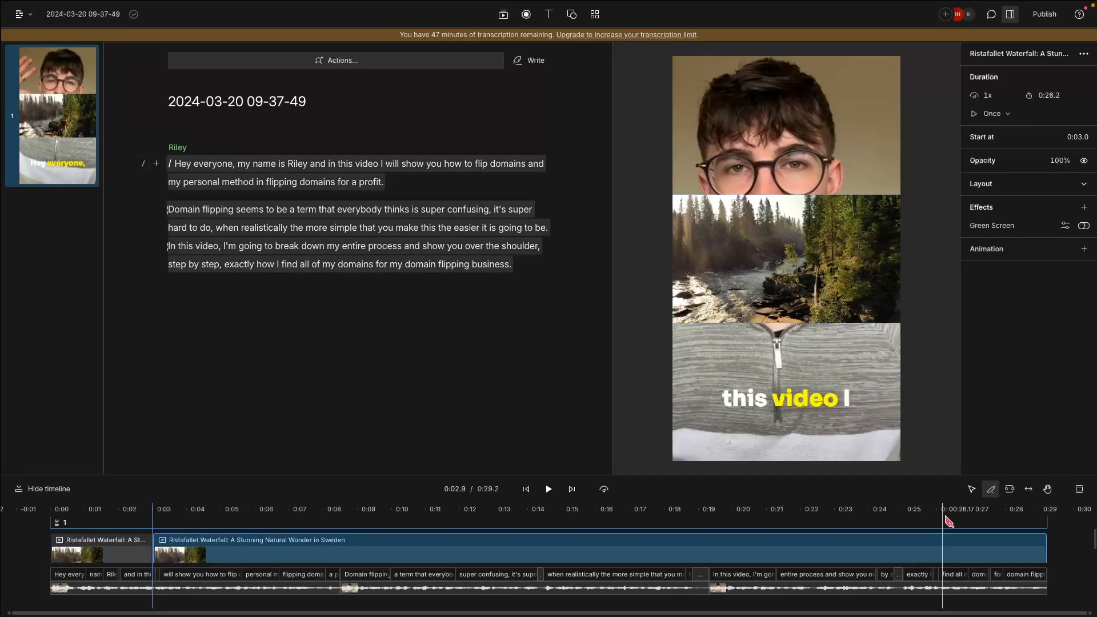
click(971, 489)
click(85, 547)
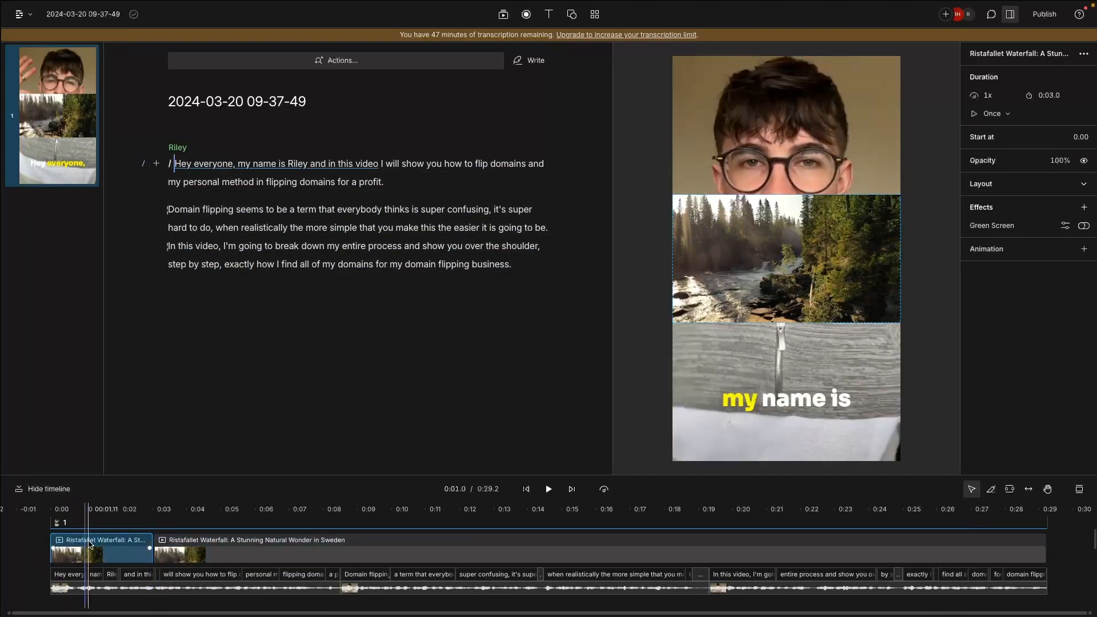
key(Delete)
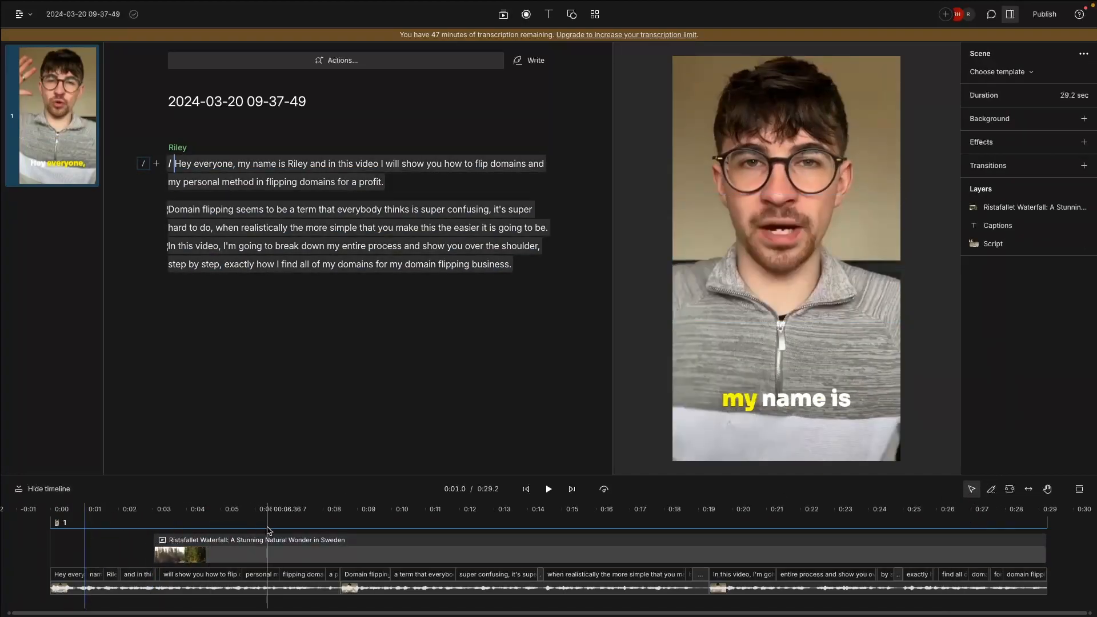
Step: Split the waterfall clip at about 6 seconds with the Blade tool and delete the part after the cut
click(256, 528)
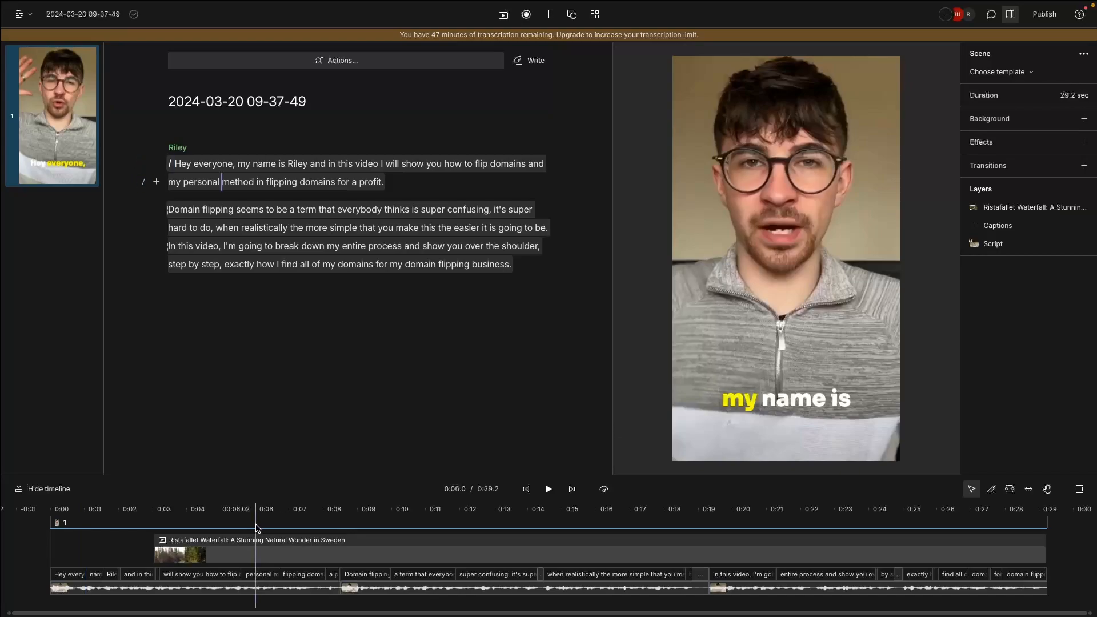
click(992, 490)
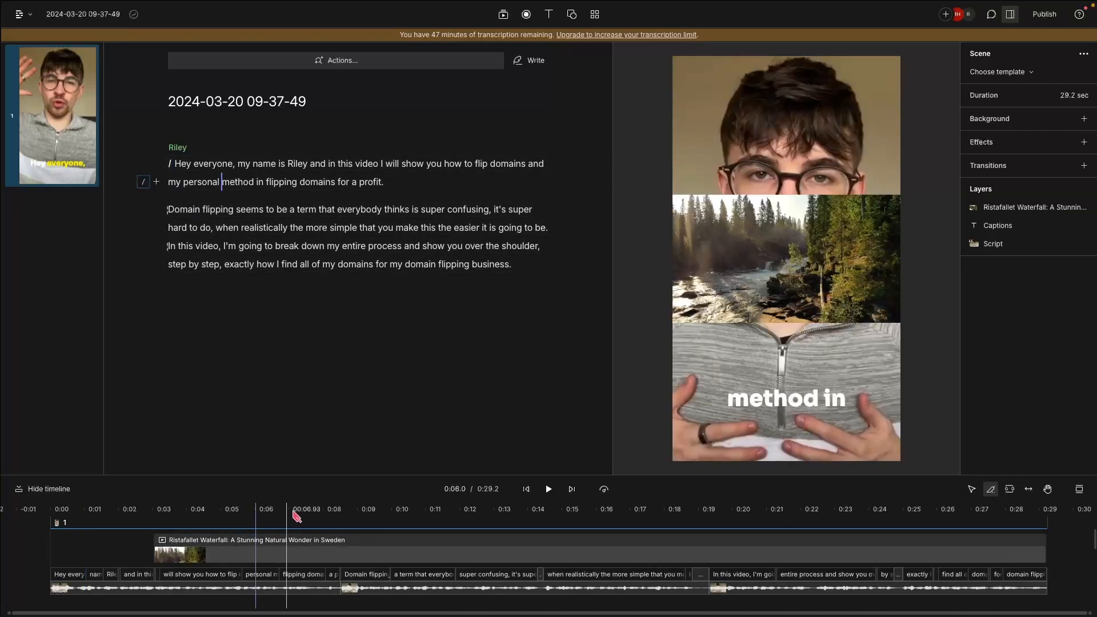
click(258, 540)
click(972, 490)
key(Delete)
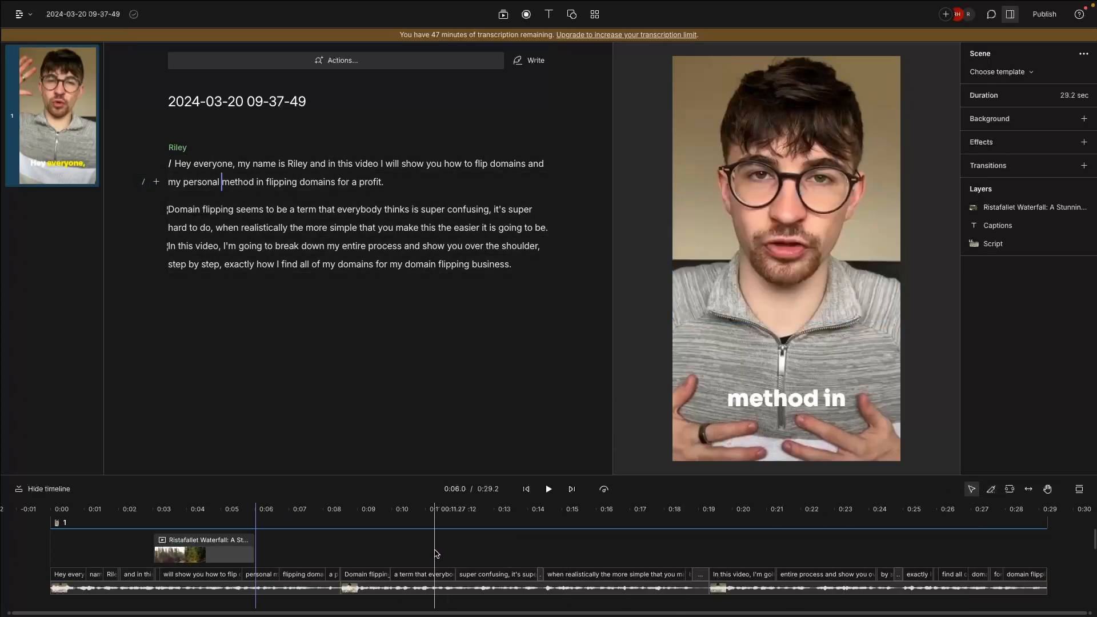
Step: Play the video from just before the waterfall clip to preview the overlay, stopping at about 4.9 seconds
click(143, 514)
key(space)
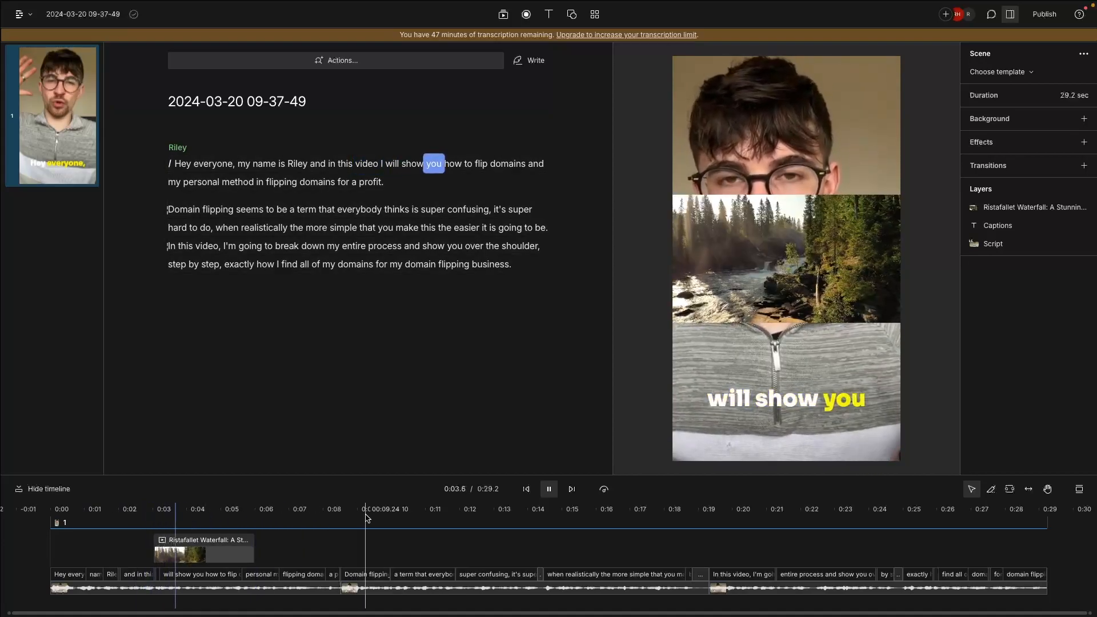
click(822, 225)
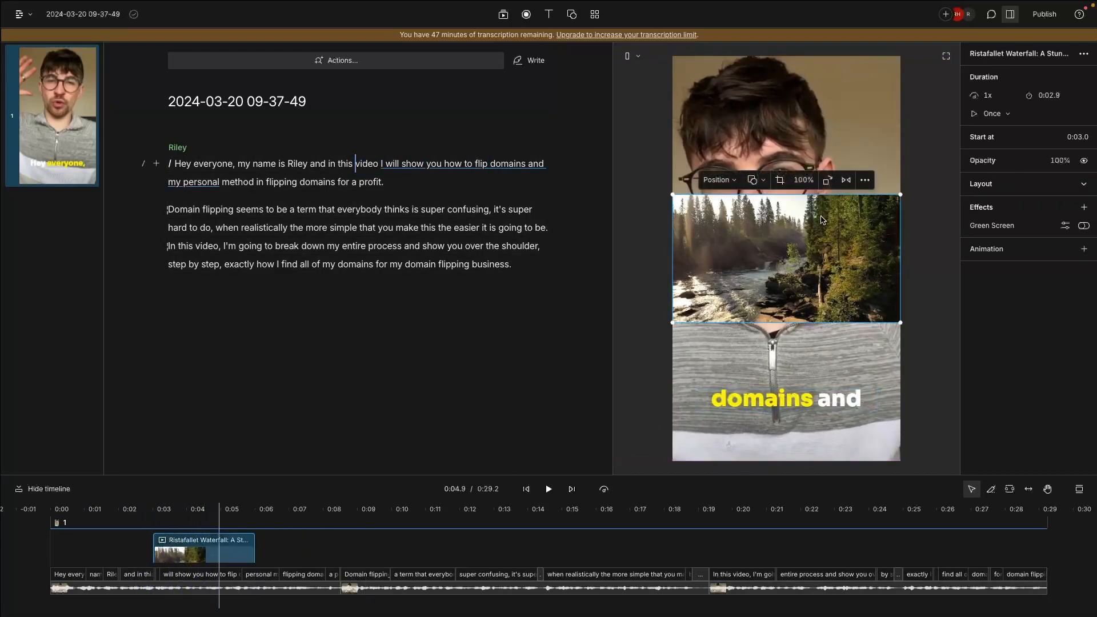
Step: Try scaling up and repositioning the waterfall clip over the portrait frame, and delete the clip
drag(671, 192, 397, 47)
drag(761, 169, 888, 306)
drag(798, 176, 803, 60)
key(Delete)
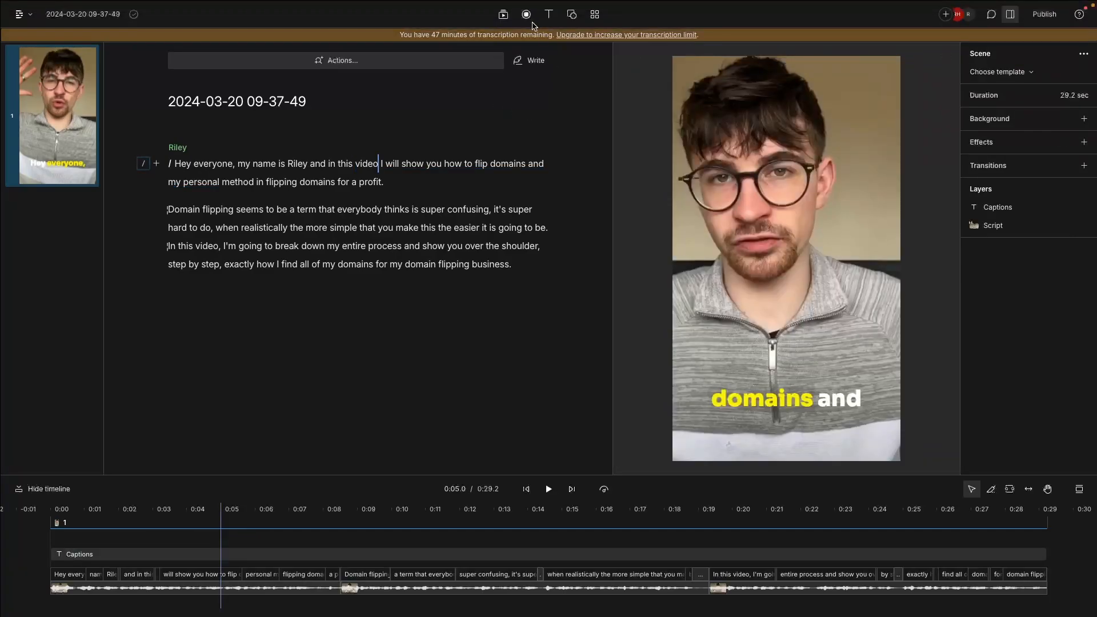
Step: Insert the stock music track "Little Pastry – Instrumental" into the project
click(509, 16)
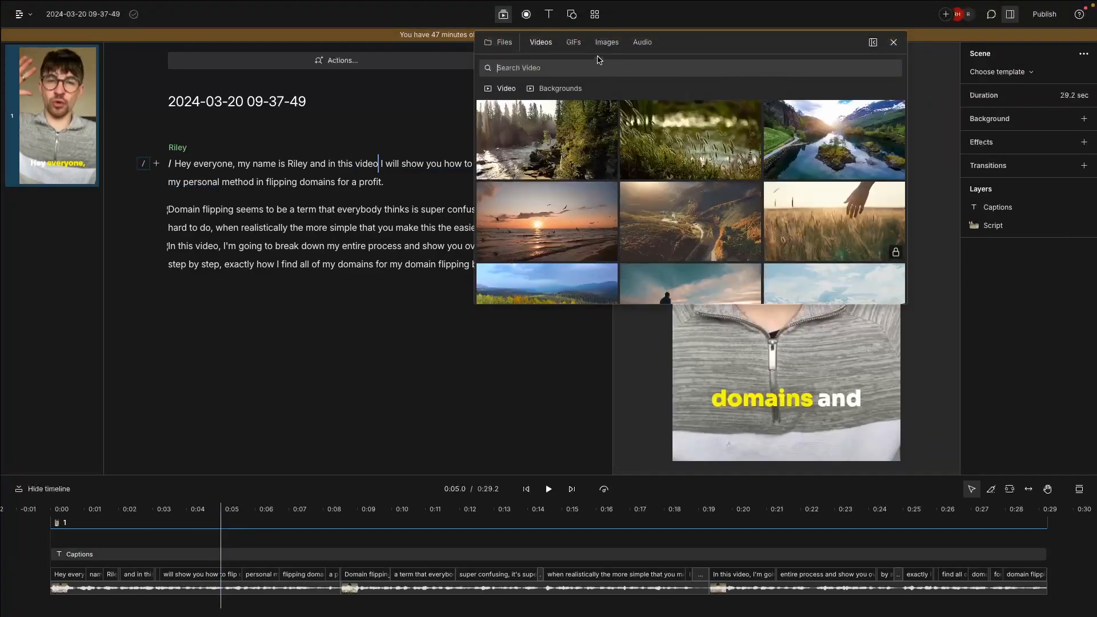
click(642, 43)
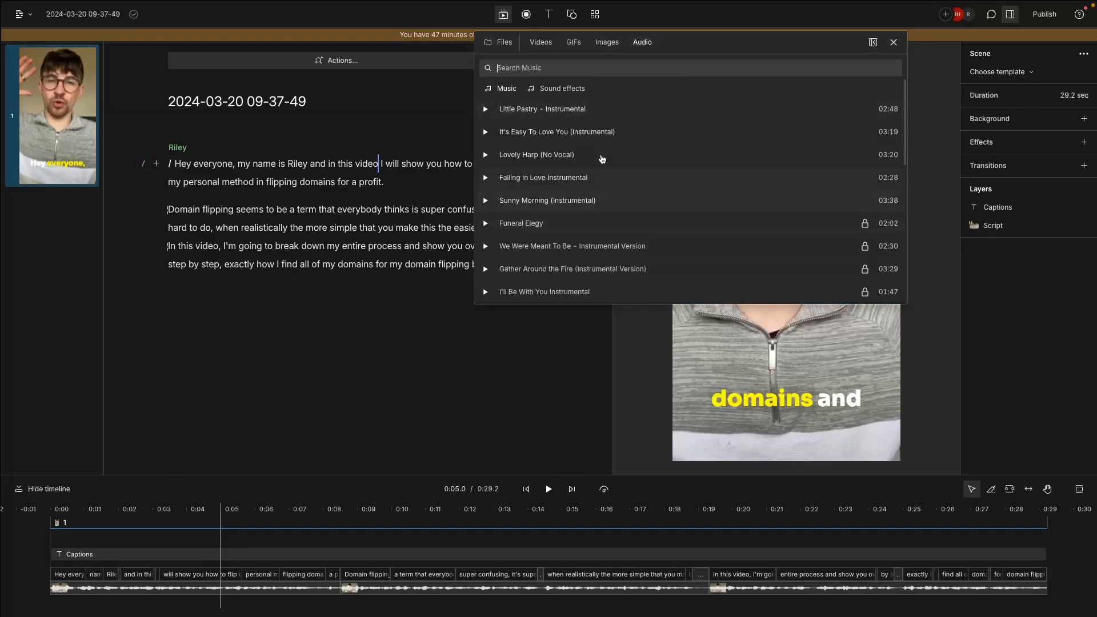
click(583, 114)
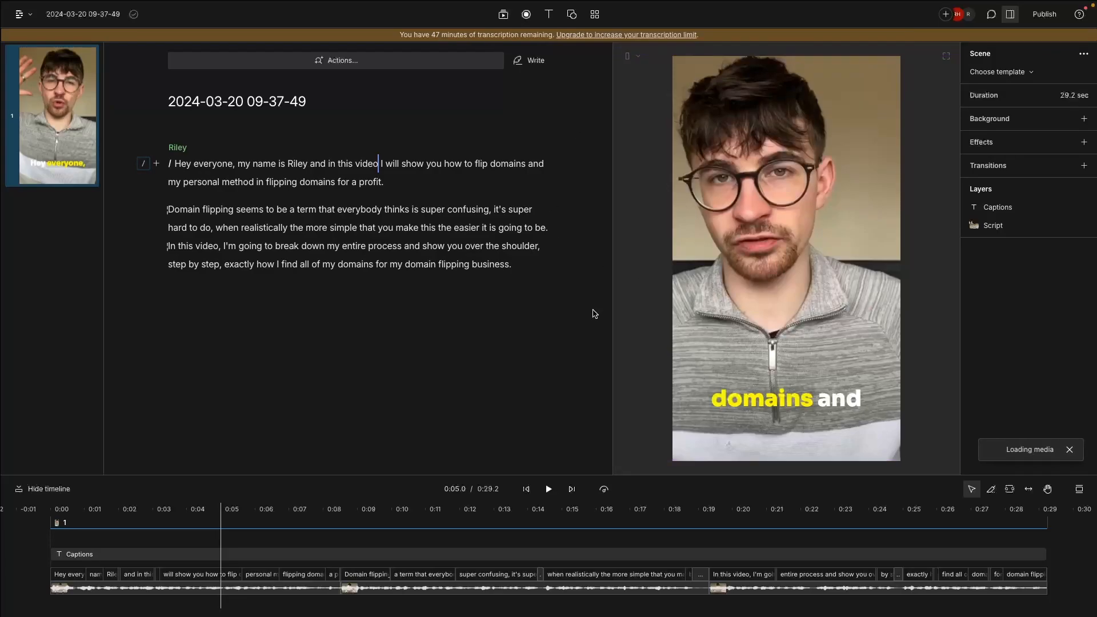
Step: Cut the music down to a middle section of about 4.5 seconds with the Blade tool and move it earlier on the timeline
click(992, 490)
click(218, 548)
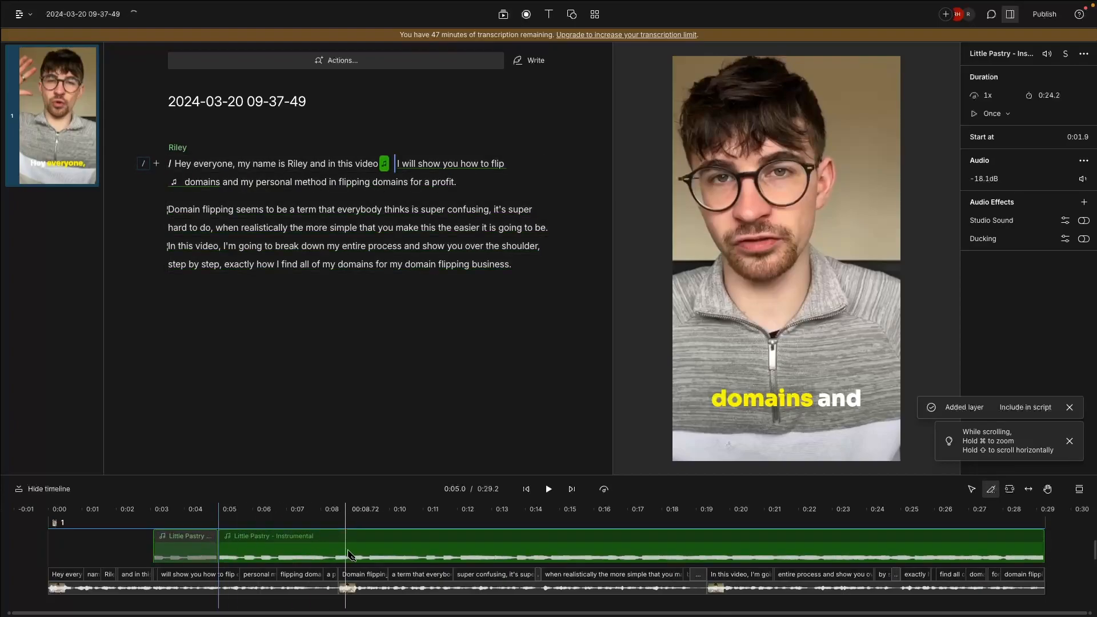
click(372, 555)
click(195, 555)
drag(343, 548, 255, 540)
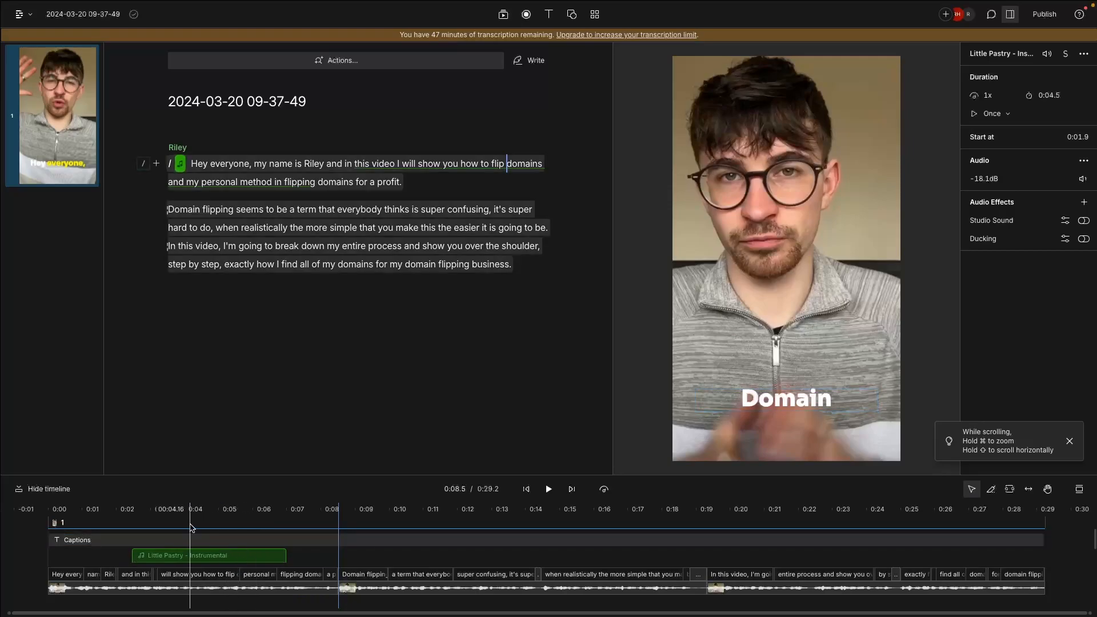
Step: Place the playhead at about 1.8 seconds, just before the music clip, and dismiss the scrolling tip
click(110, 526)
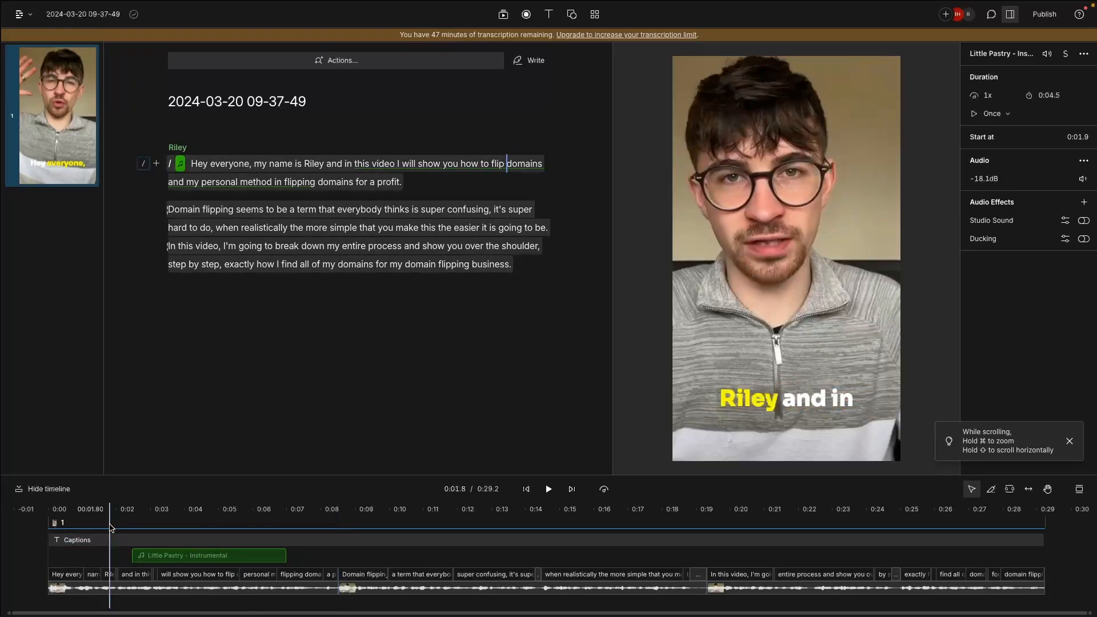
click(1071, 441)
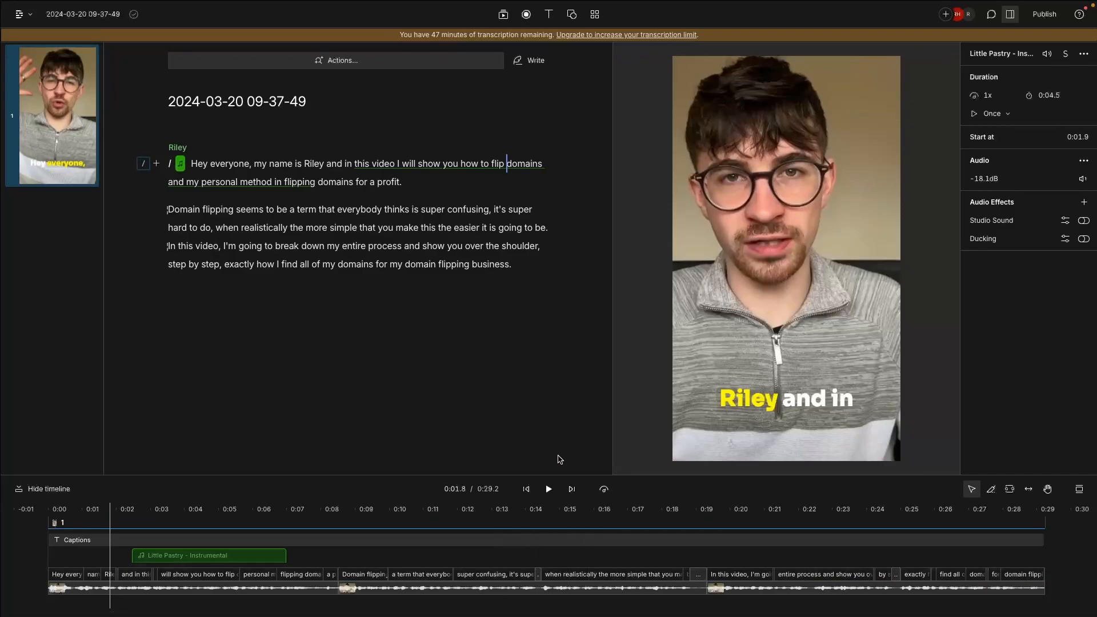
Step: Set up a video export of the current composition at 720p resolution and High quality, with the watermark removed
click(1047, 16)
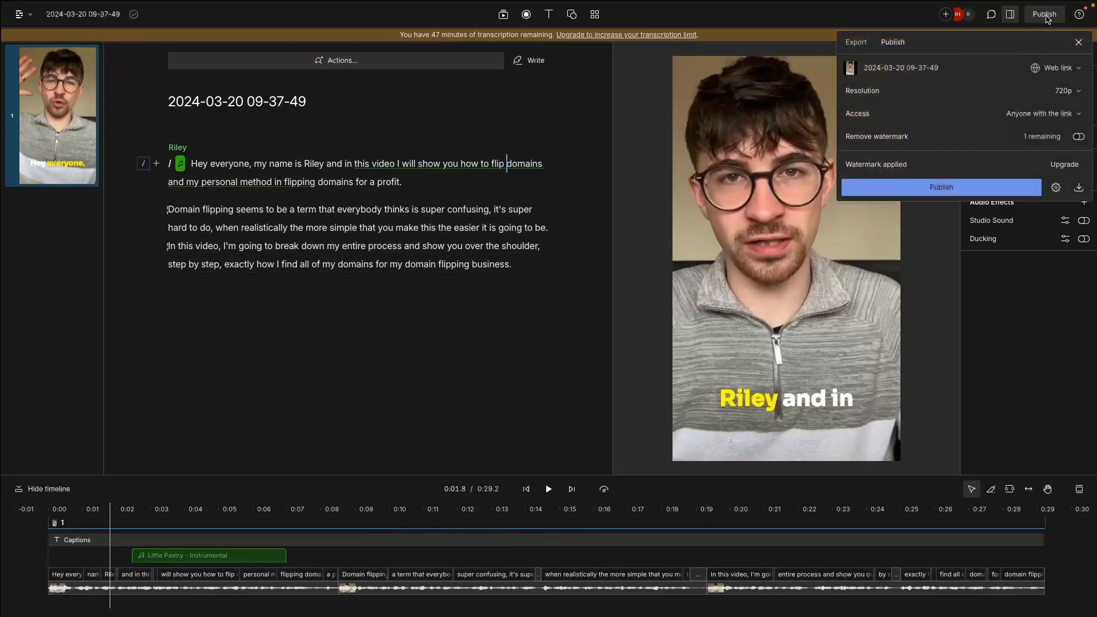
click(858, 42)
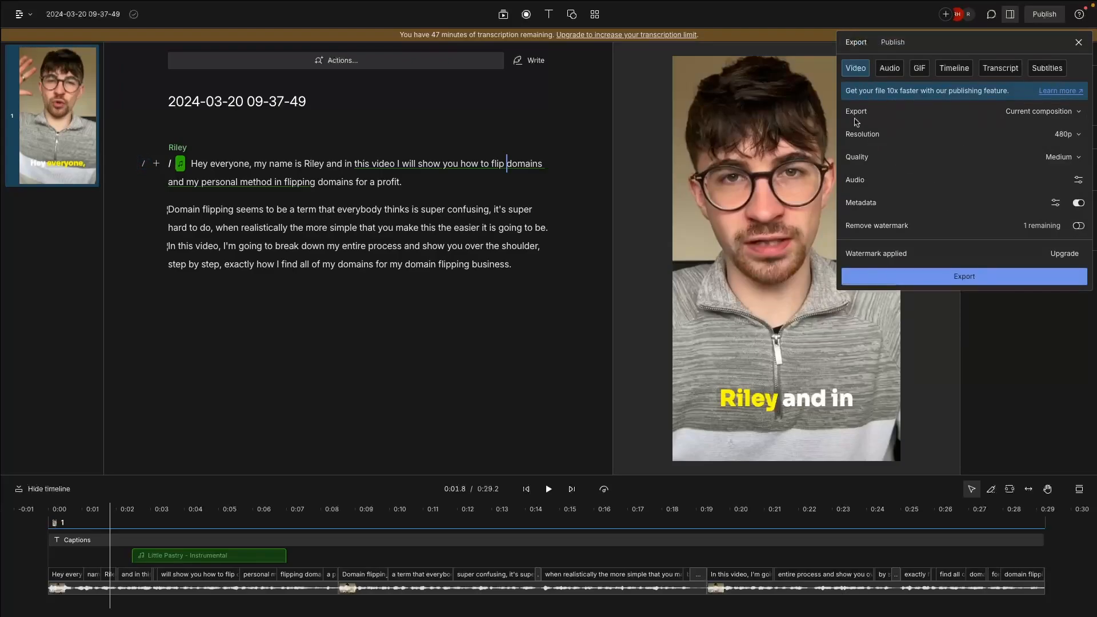
click(1061, 136)
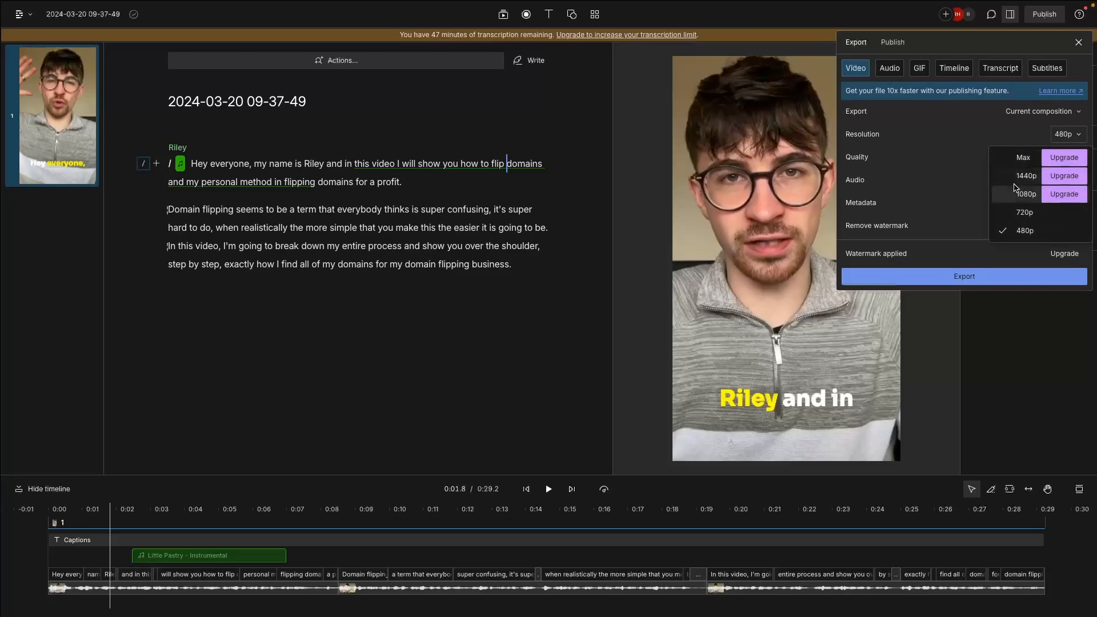
click(1020, 213)
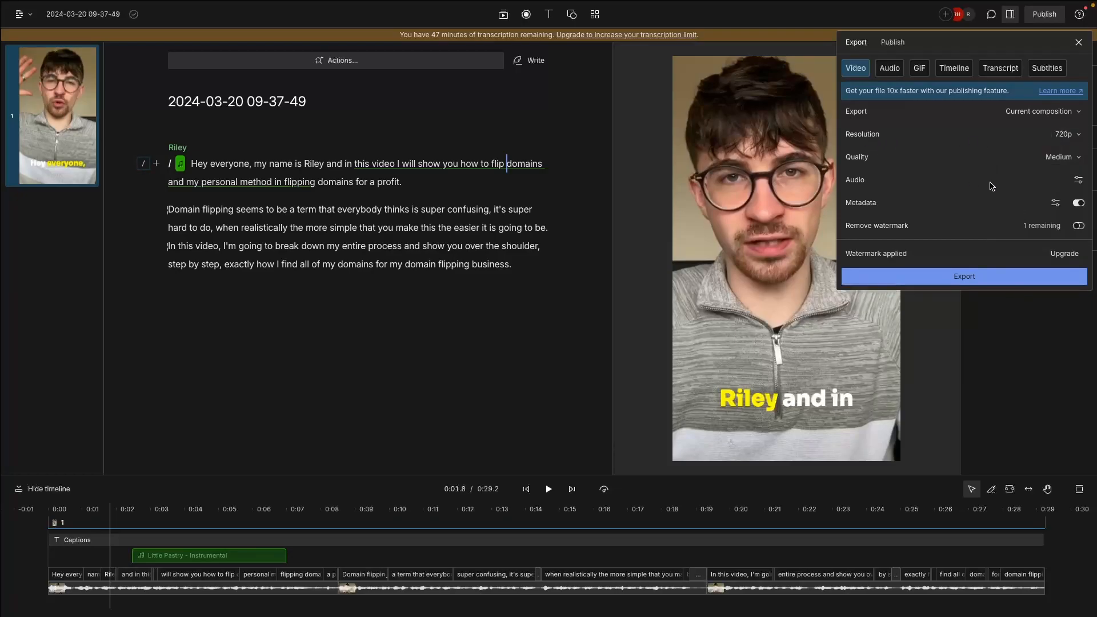
click(1065, 216)
click(1077, 226)
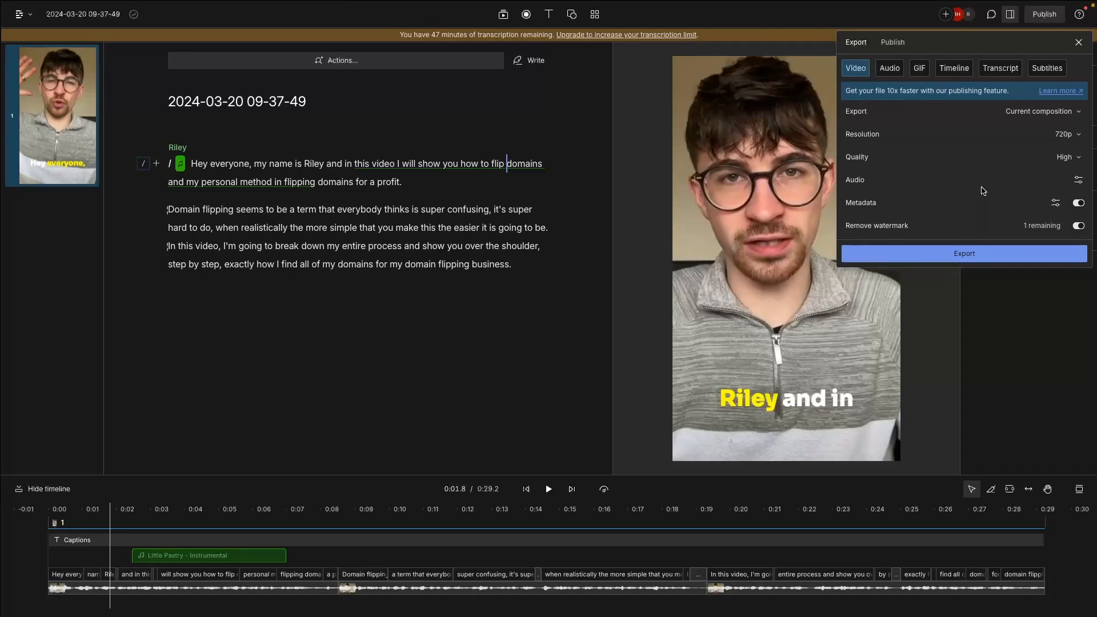
Step: Export the video and save it as test.mp4 in the Documents folder
click(980, 256)
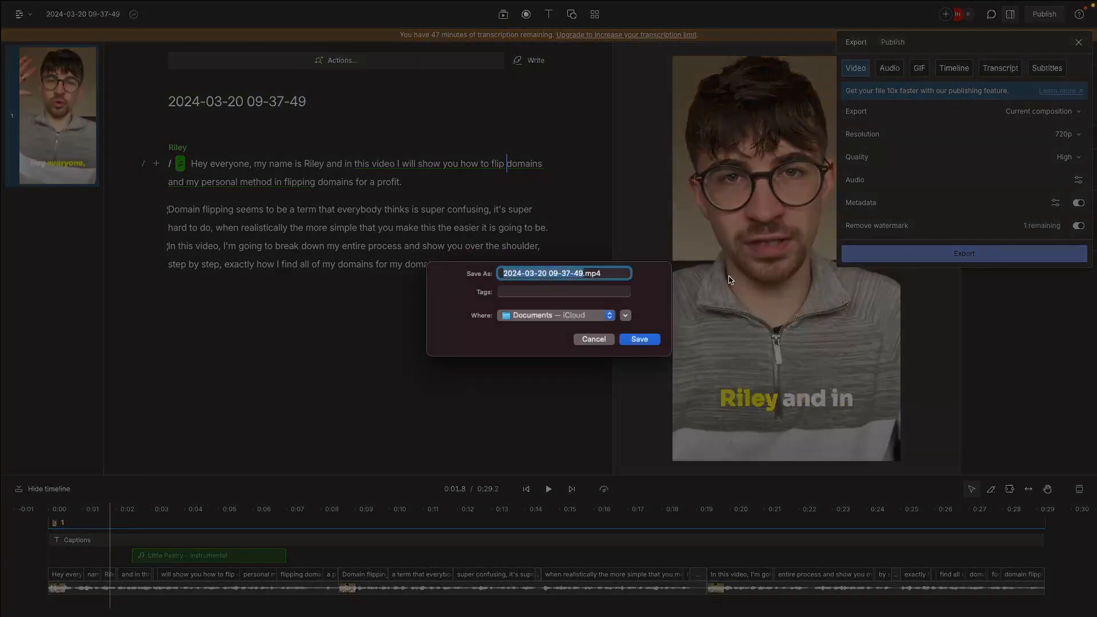
text(test)
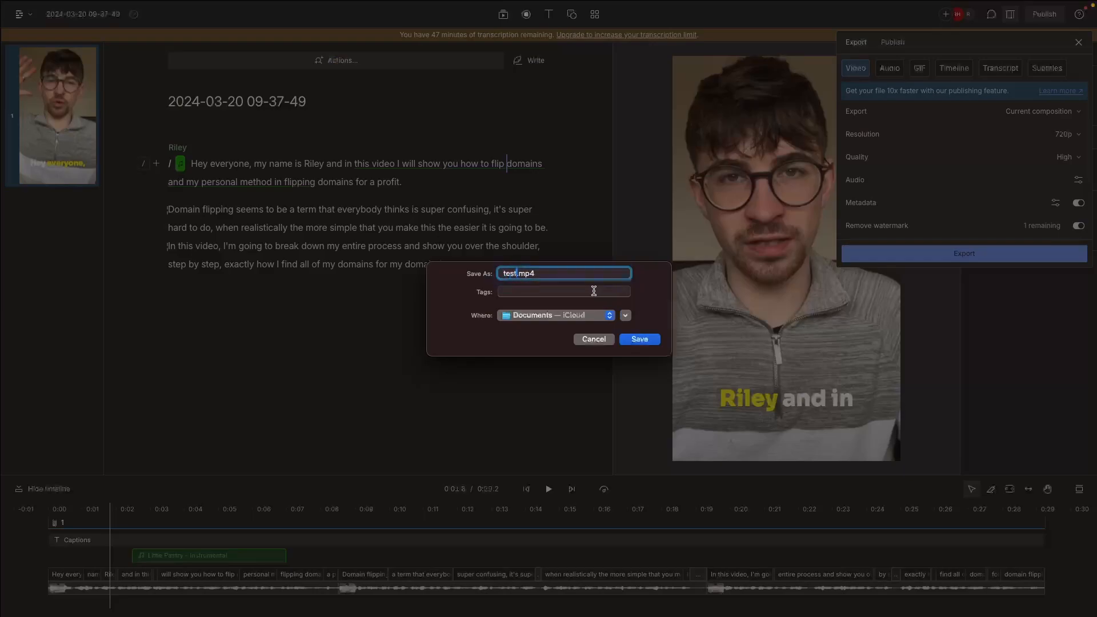
click(639, 339)
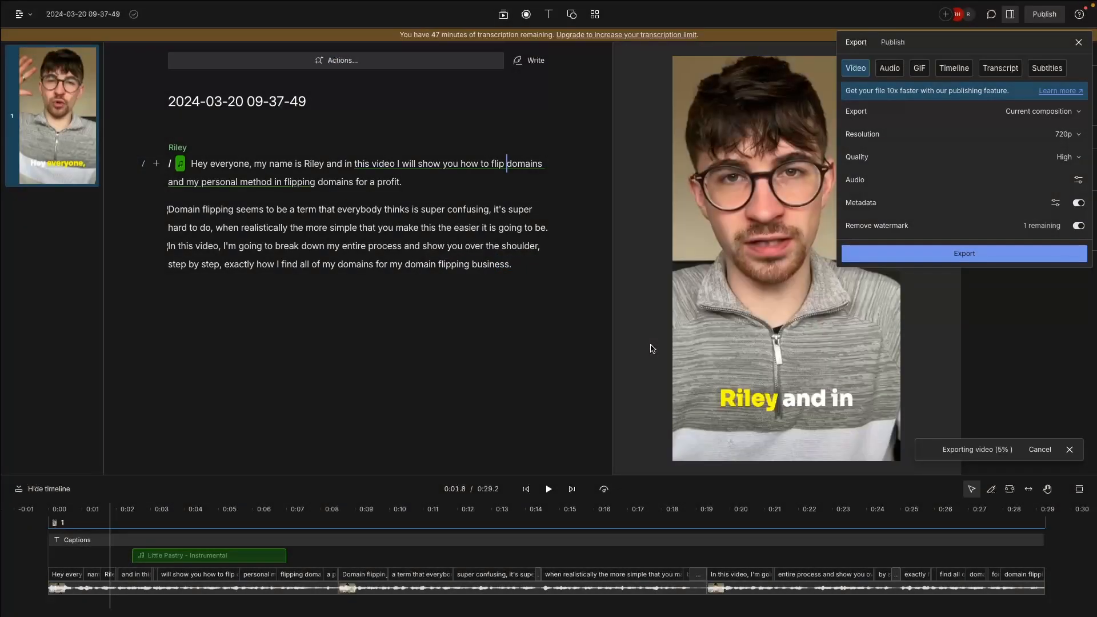